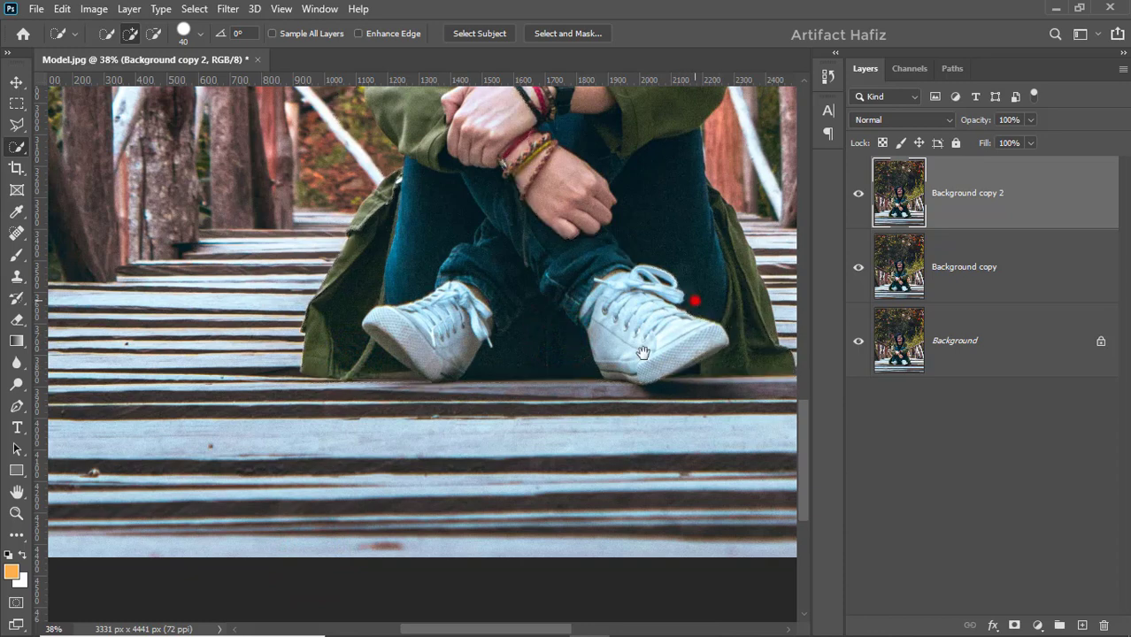
Step: Select the seated woman on Background copy 2 with Quick Selection, covering her jacket, legs, shoes and hair
{"action": "mouse_move", "coordinate": [689, 298]}
{"action": "left_mouse_down"}
{"action": "mouse_move", "coordinate": [530, 473]}
{"action": "mouse_move", "coordinate": [543, 374]}
{"action": "left_mouse_up"}
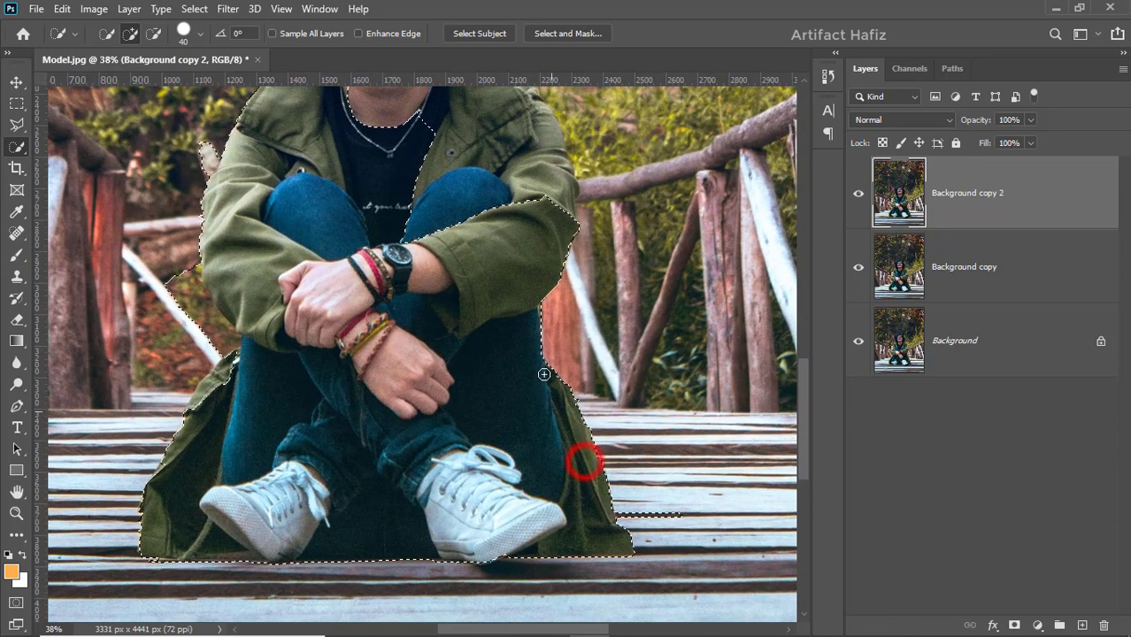
{"action": "left_click_drag", "start_coordinate": [527, 157], "coordinate": [518, 100]}
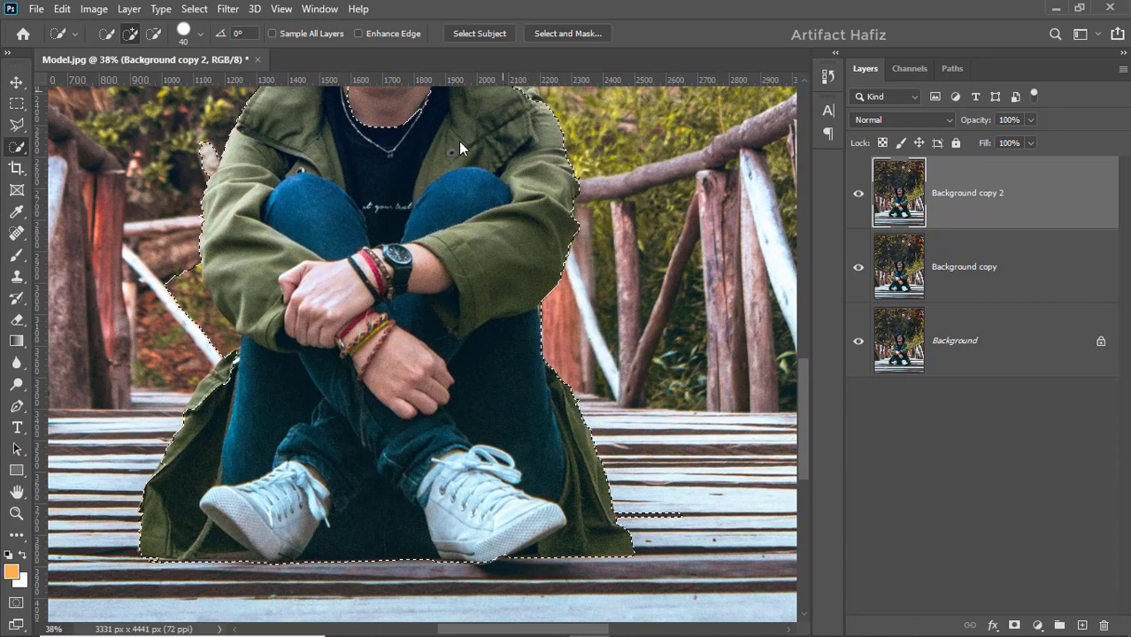
{"action": "left_click_drag", "start_coordinate": [455, 182], "coordinate": [497, 469]}
{"action": "mouse_move", "coordinate": [433, 408]}
{"action": "left_mouse_down"}
{"action": "mouse_move", "coordinate": [384, 241]}
{"action": "mouse_move", "coordinate": [358, 201]}
{"action": "mouse_move", "coordinate": [328, 215]}
{"action": "mouse_move", "coordinate": [341, 216]}
{"action": "left_mouse_up"}
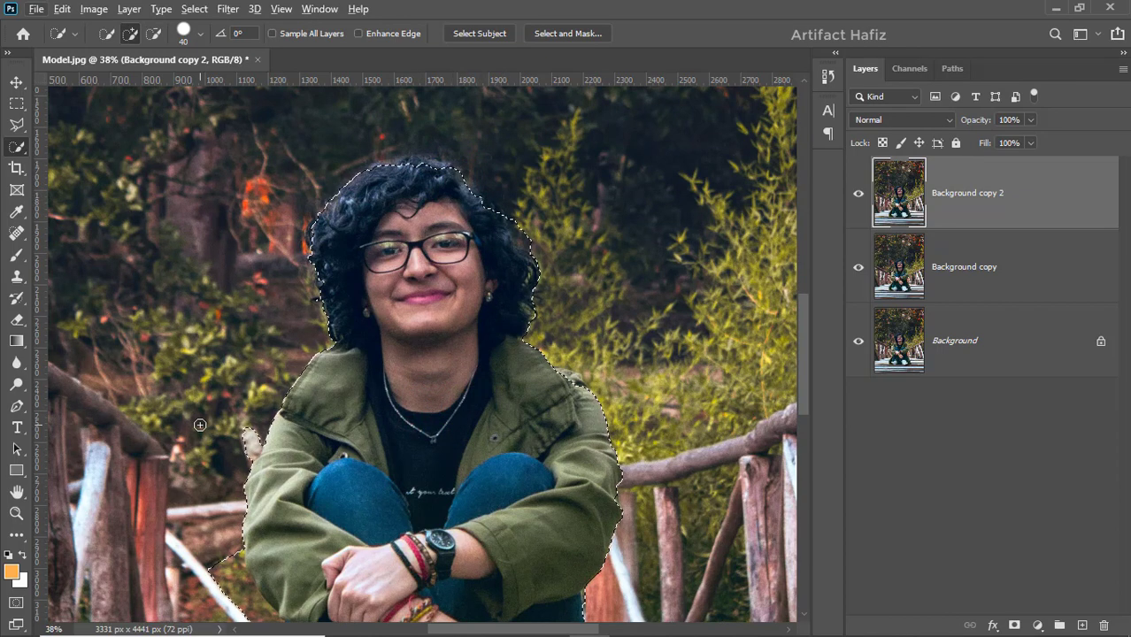
Step: Clean up the selection by subtracting the background beside her arms and the bridge planks and re-adding the missing coat edge
{"action": "key", "text": "alt"}
{"action": "left_click", "coordinate": [255, 430], "text": "alt"}
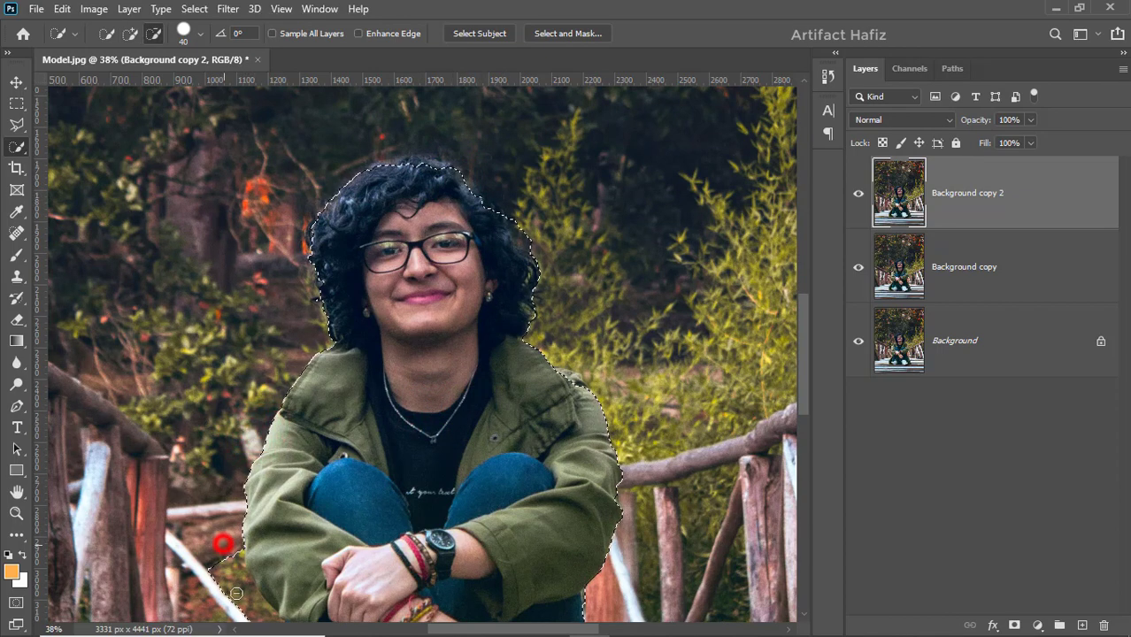
{"action": "mouse_move", "coordinate": [226, 540]}
{"action": "left_mouse_down"}
{"action": "mouse_move", "coordinate": [211, 557]}
{"action": "mouse_move", "coordinate": [264, 378]}
{"action": "left_mouse_up"}
{"action": "key", "text": "space"}
{"action": "left_click", "coordinate": [250, 528]}
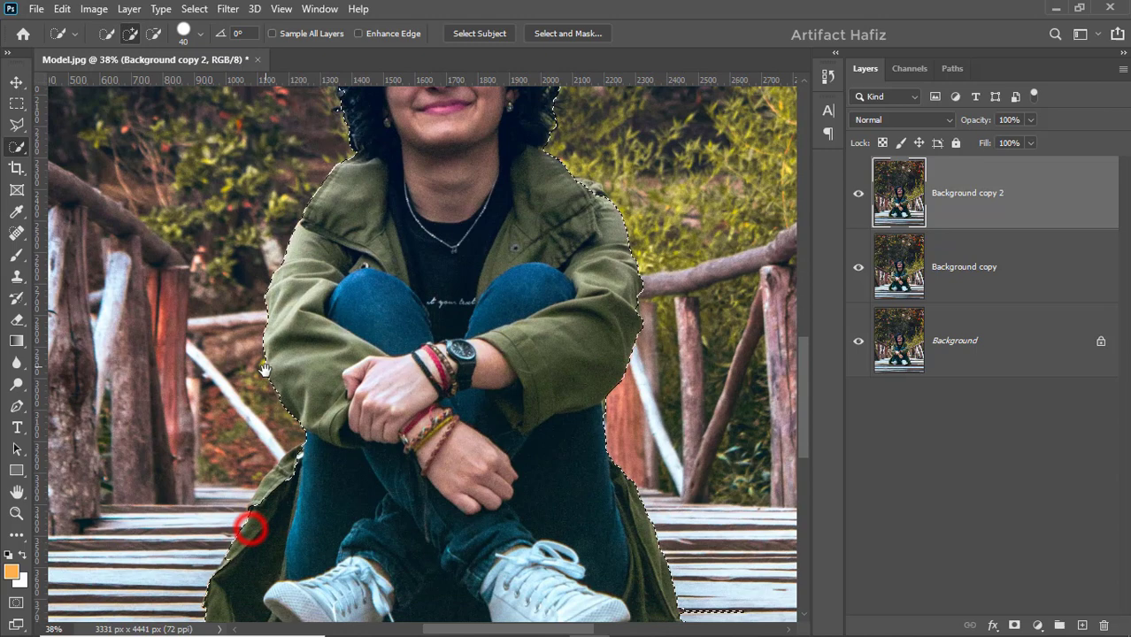
{"action": "left_click", "coordinate": [290, 474]}
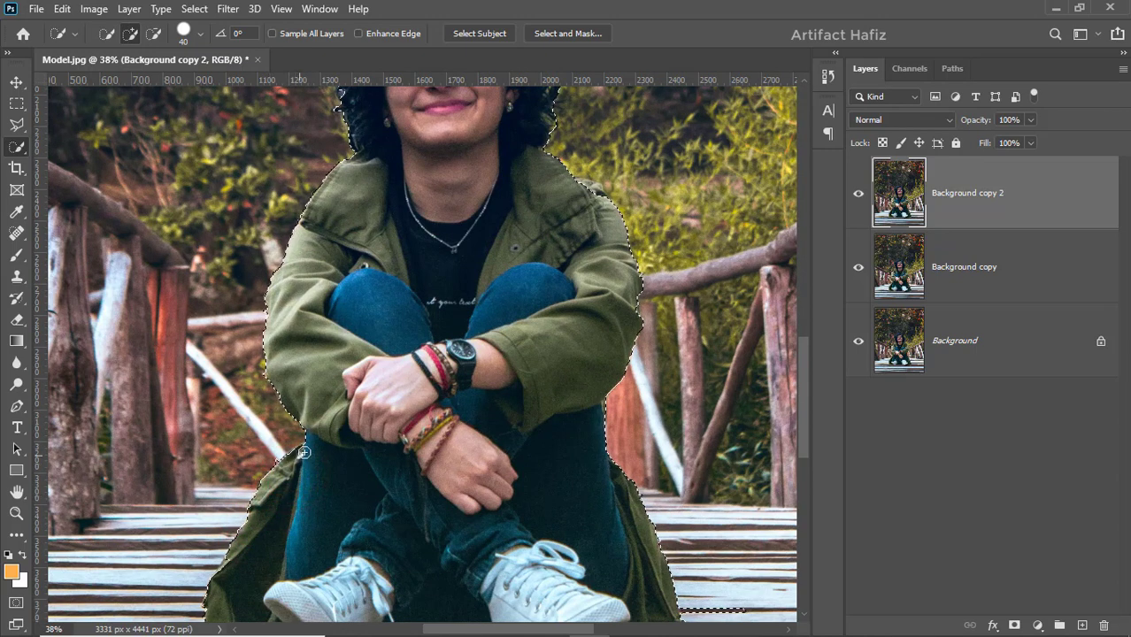
{"action": "scroll", "coordinate": [646, 363], "scroll_direction": "down", "scroll_amount": 3}
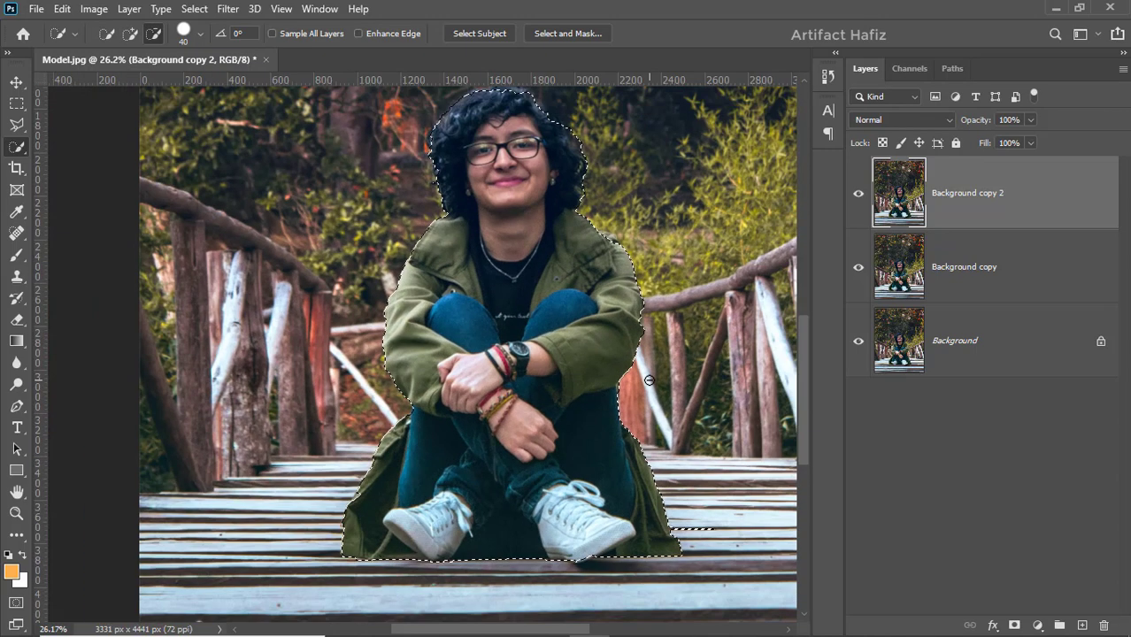
{"action": "left_click", "coordinate": [682, 511]}
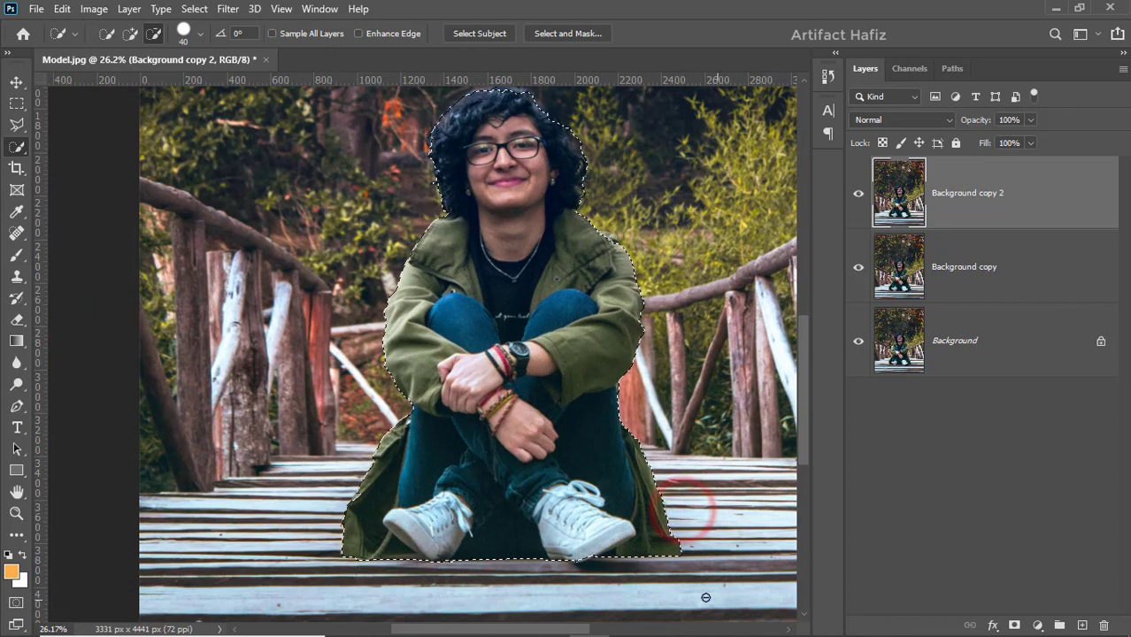
{"action": "scroll", "coordinate": [498, 537], "scroll_direction": "down", "scroll_amount": 3}
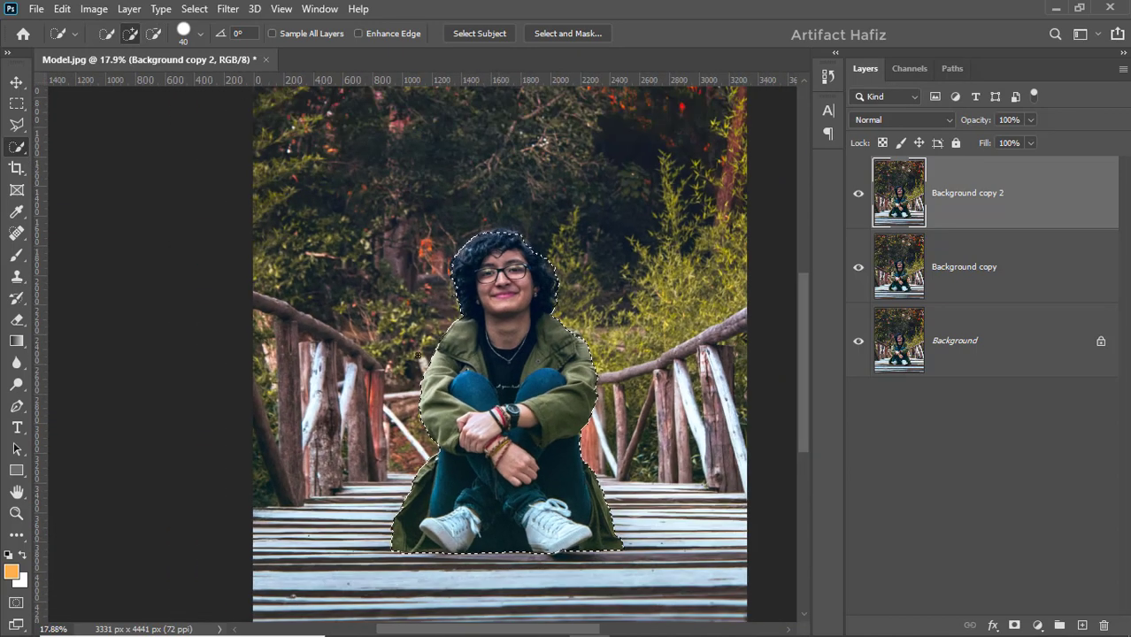
Step: Enter Select and Mask and refine the edges of the woman's curly hair, adding back any missing hair
{"action": "left_click", "coordinate": [564, 32]}
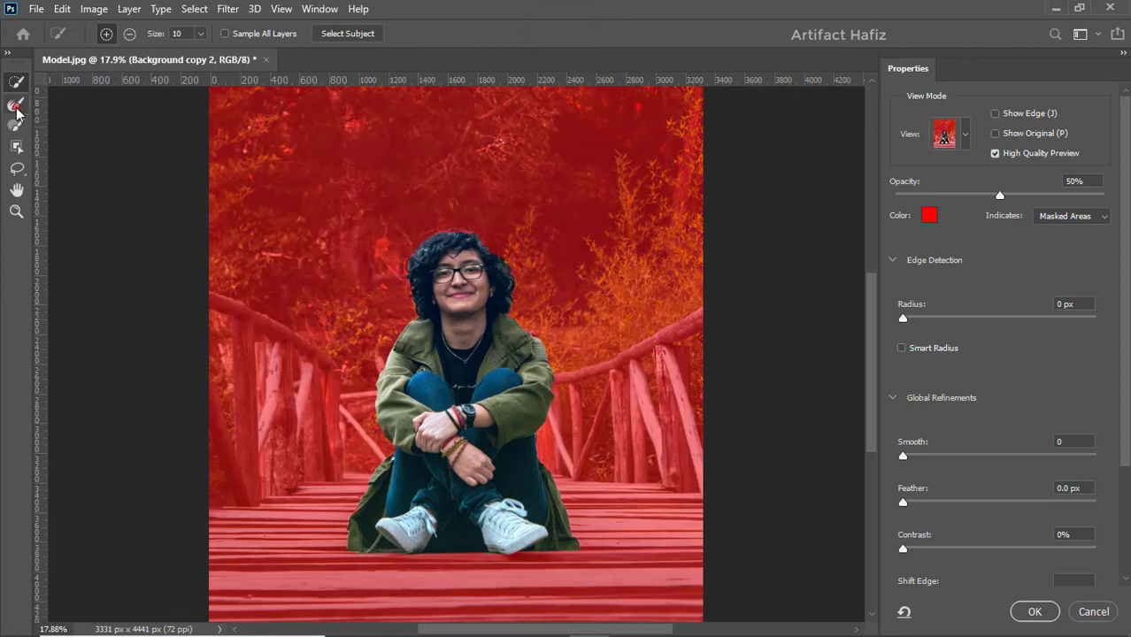
{"action": "left_click", "coordinate": [15, 105]}
{"action": "scroll", "coordinate": [406, 440], "scroll_direction": "up", "scroll_amount": 3}
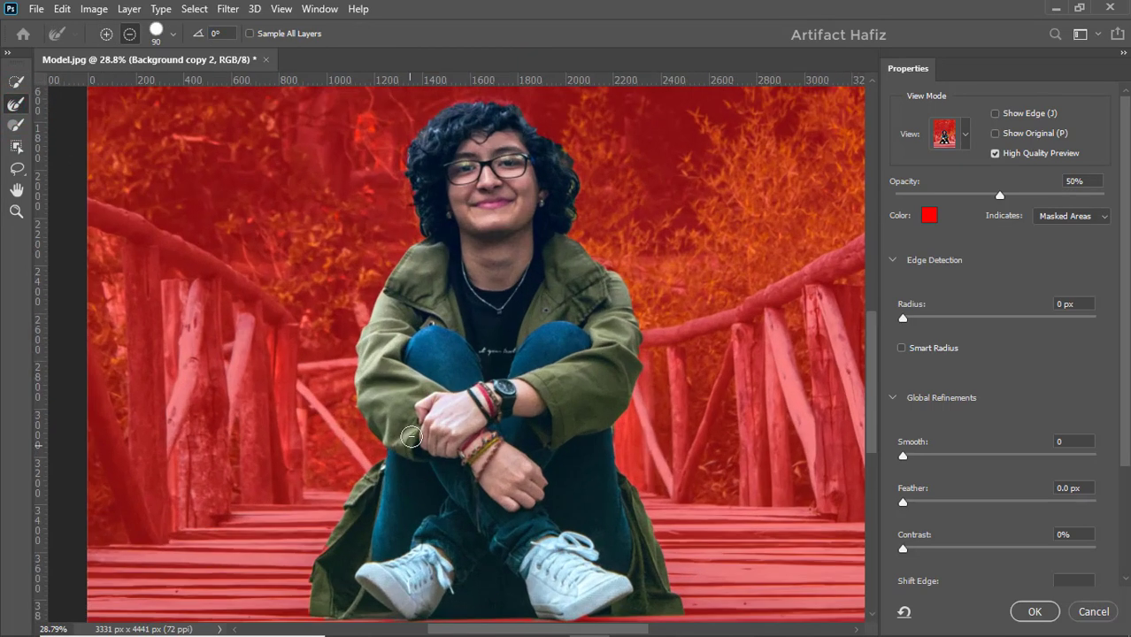
{"action": "left_click_drag", "start_coordinate": [538, 176], "coordinate": [538, 352]}
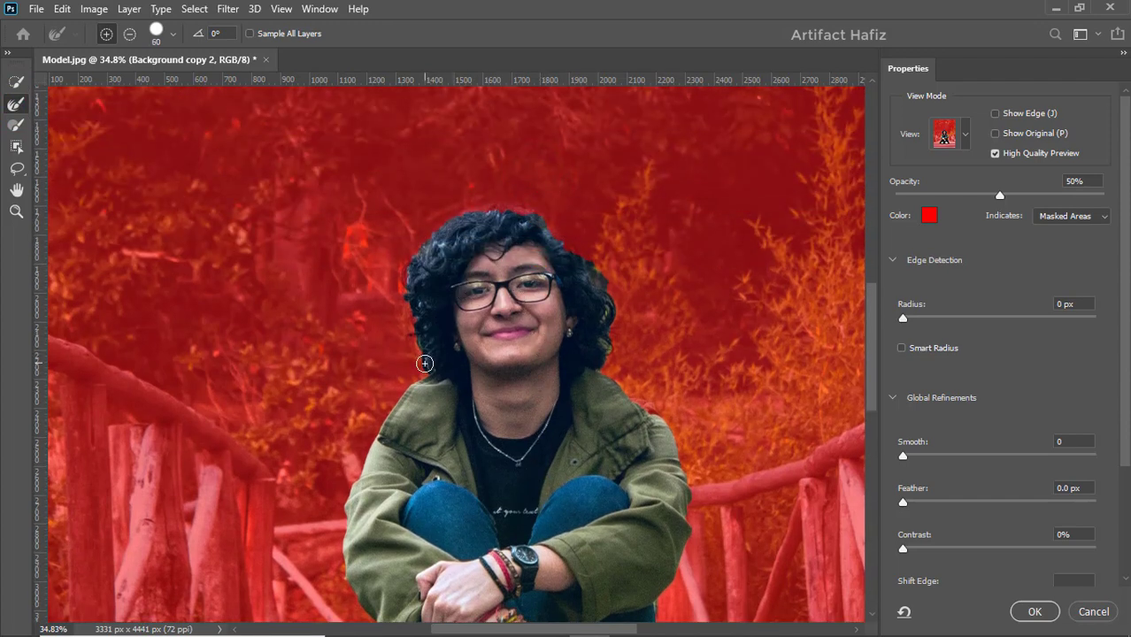
{"action": "left_click_drag", "start_coordinate": [418, 348], "coordinate": [416, 307]}
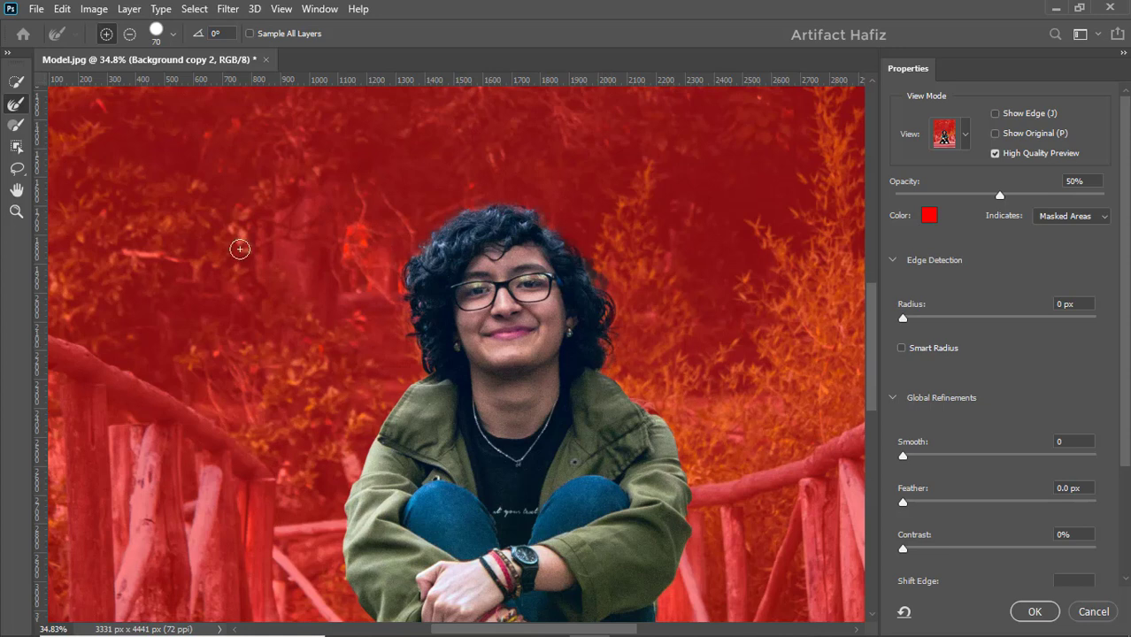
{"action": "left_click", "coordinate": [16, 81]}
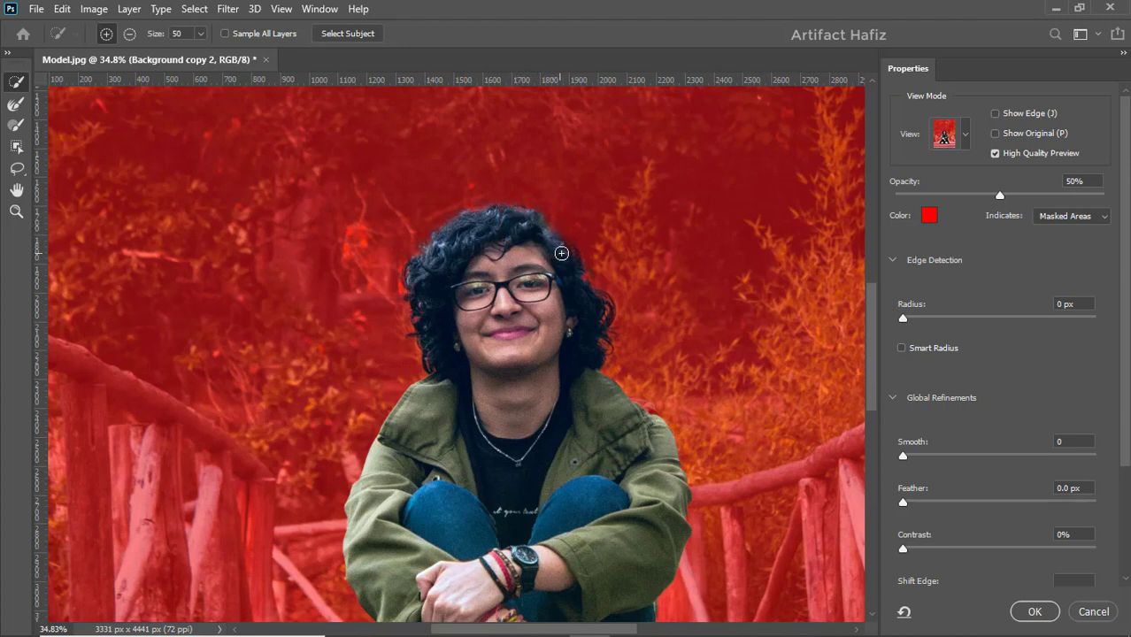
{"action": "mouse_move", "coordinate": [562, 253]}
{"action": "left_mouse_down"}
{"action": "mouse_move", "coordinate": [563, 271]}
{"action": "mouse_move", "coordinate": [542, 276]}
{"action": "left_mouse_up"}
{"action": "scroll", "coordinate": [553, 323], "scroll_direction": "down", "scroll_amount": 3}
Step: Refine the edges of the jacket's sleeves and the lower coat with the Refine Edge Brush and accept the refined selection
{"action": "key", "text": "r"}
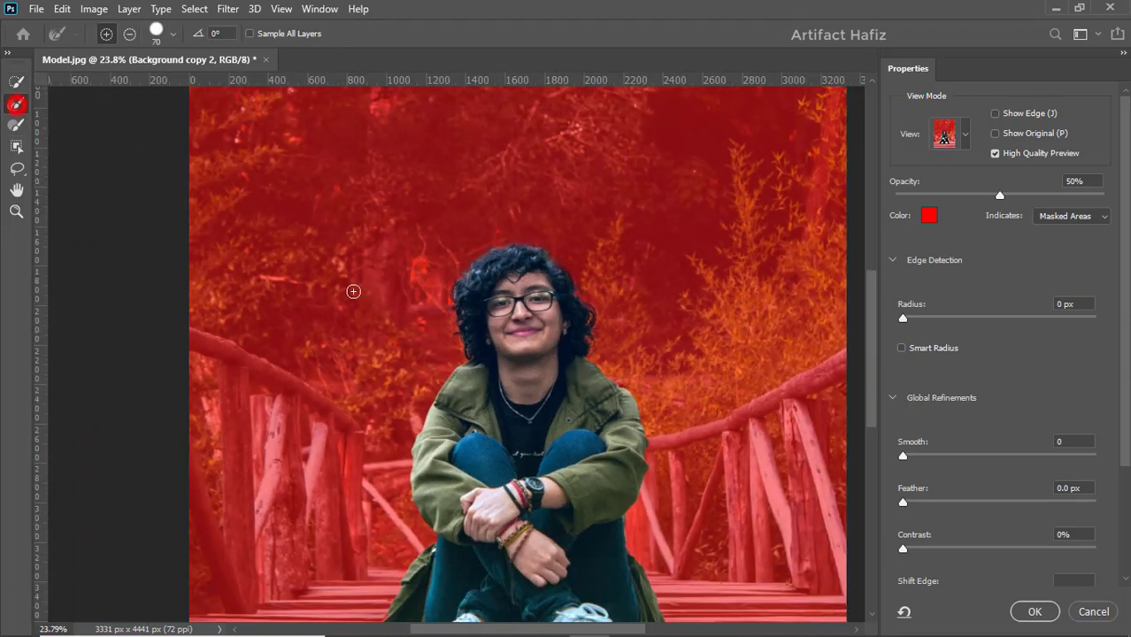
{"action": "scroll", "coordinate": [606, 350], "scroll_direction": "up", "scroll_amount": 4}
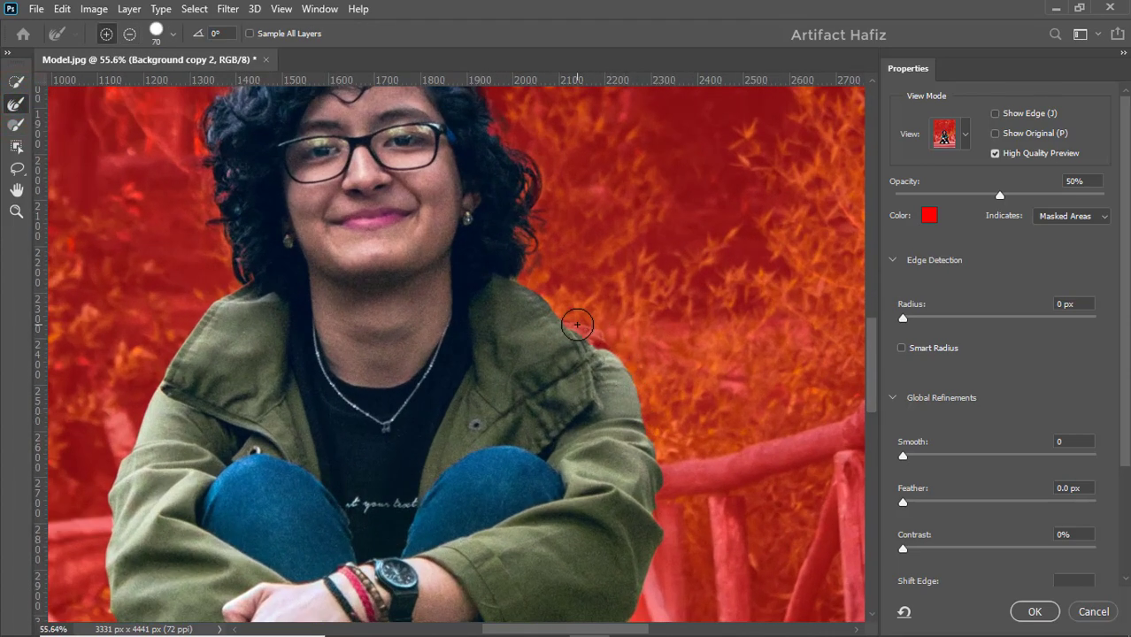
{"action": "left_click", "coordinate": [14, 81]}
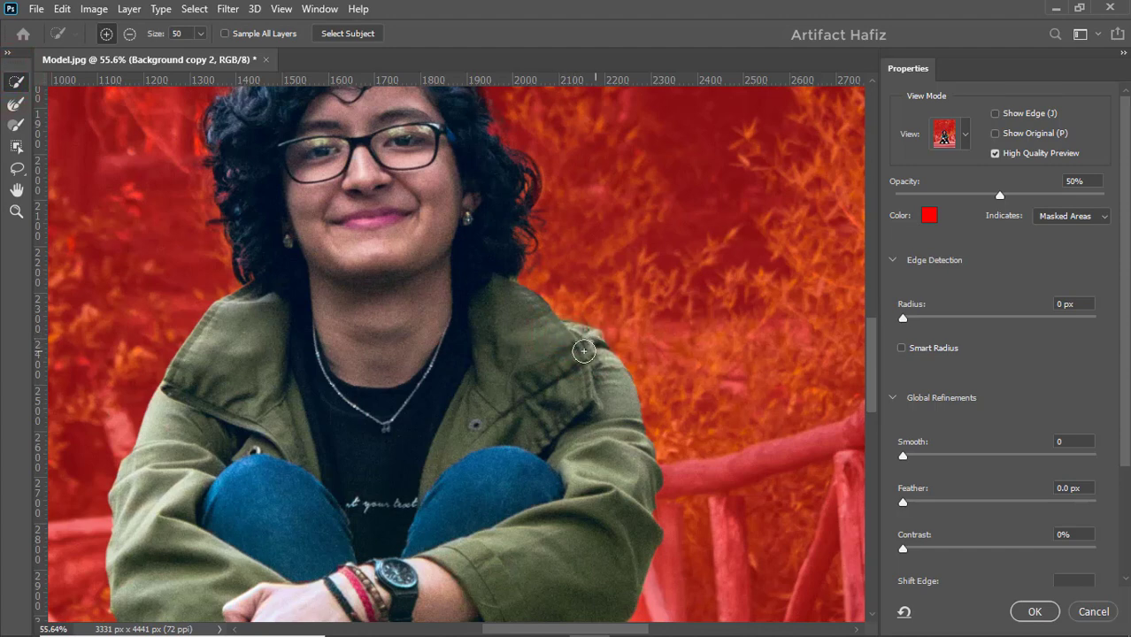
{"action": "left_click", "coordinate": [16, 103]}
{"action": "scroll", "coordinate": [622, 481], "scroll_direction": "down", "scroll_amount": 4}
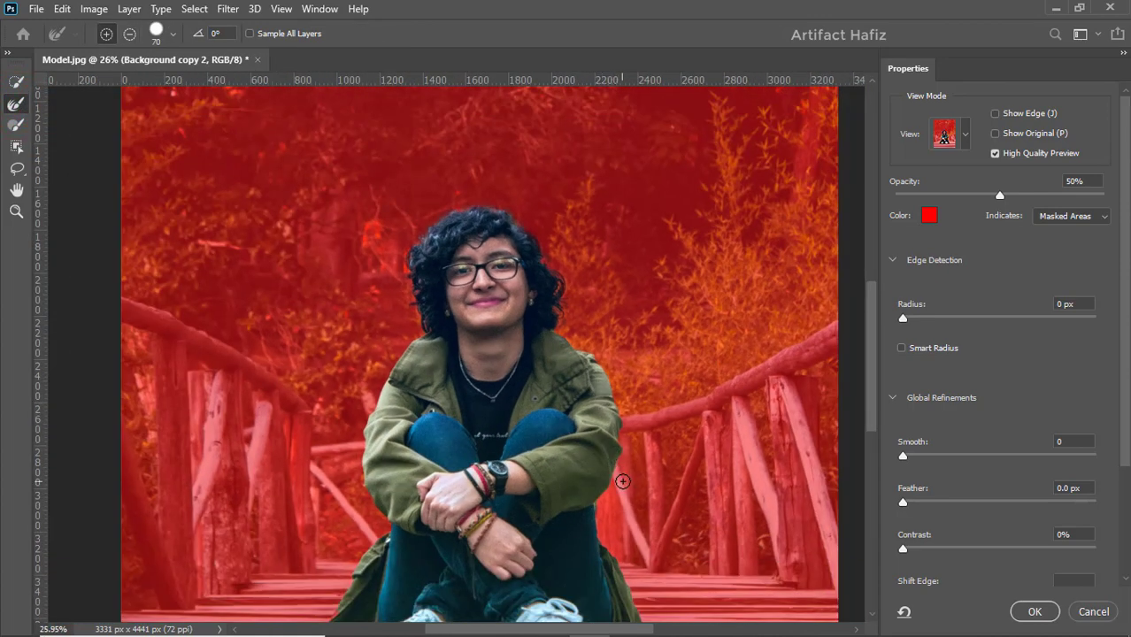
{"action": "scroll", "coordinate": [622, 481], "scroll_direction": "down", "scroll_amount": 3}
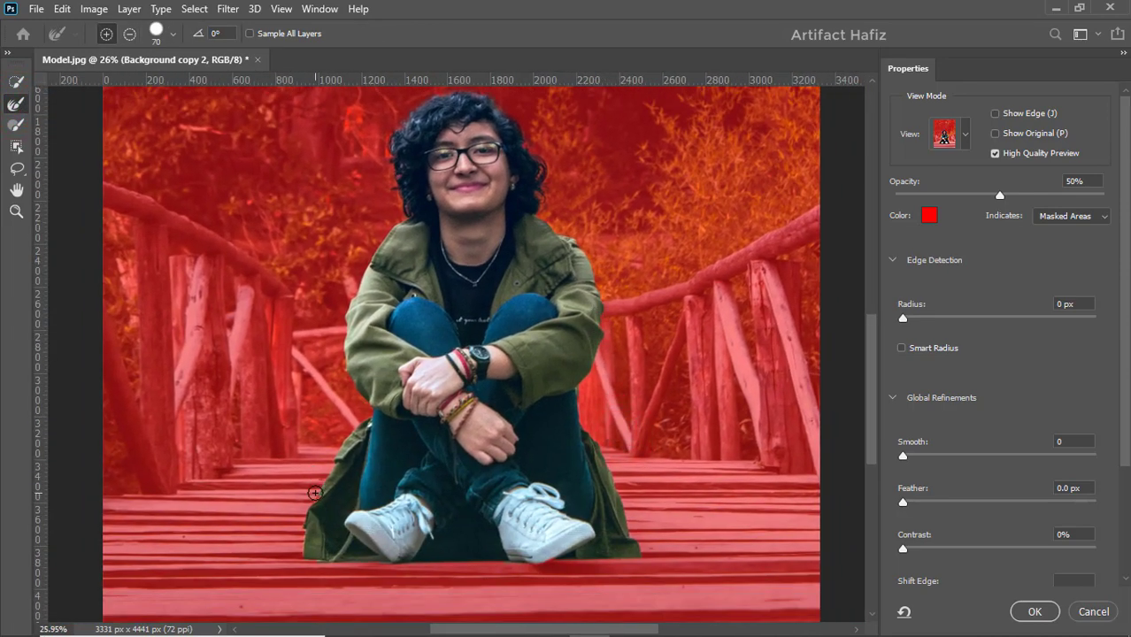
{"action": "left_click_drag", "start_coordinate": [310, 511], "coordinate": [304, 527]}
{"action": "left_click_drag", "start_coordinate": [583, 409], "coordinate": [590, 430]}
{"action": "mouse_move", "coordinate": [594, 272]}
{"action": "left_mouse_down"}
{"action": "mouse_move", "coordinate": [585, 253]}
{"action": "mouse_move", "coordinate": [602, 335]}
{"action": "left_mouse_up"}
{"action": "left_click_drag", "start_coordinate": [345, 306], "coordinate": [351, 378]}
{"action": "scroll", "coordinate": [526, 341], "scroll_direction": "down", "scroll_amount": 3}
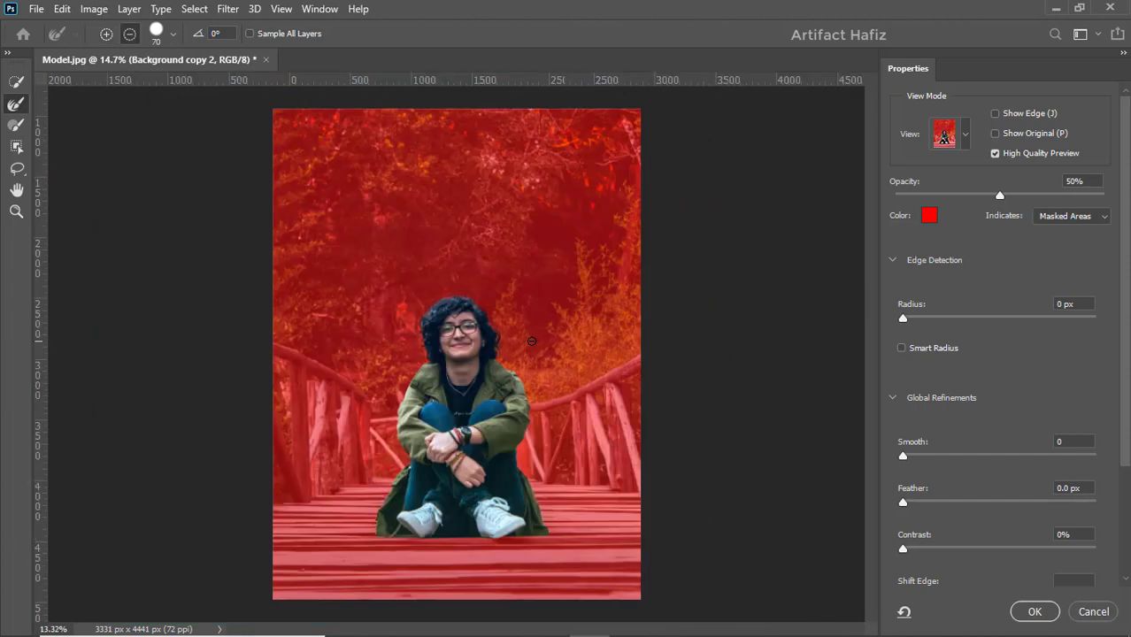
{"action": "left_click", "coordinate": [1032, 611]}
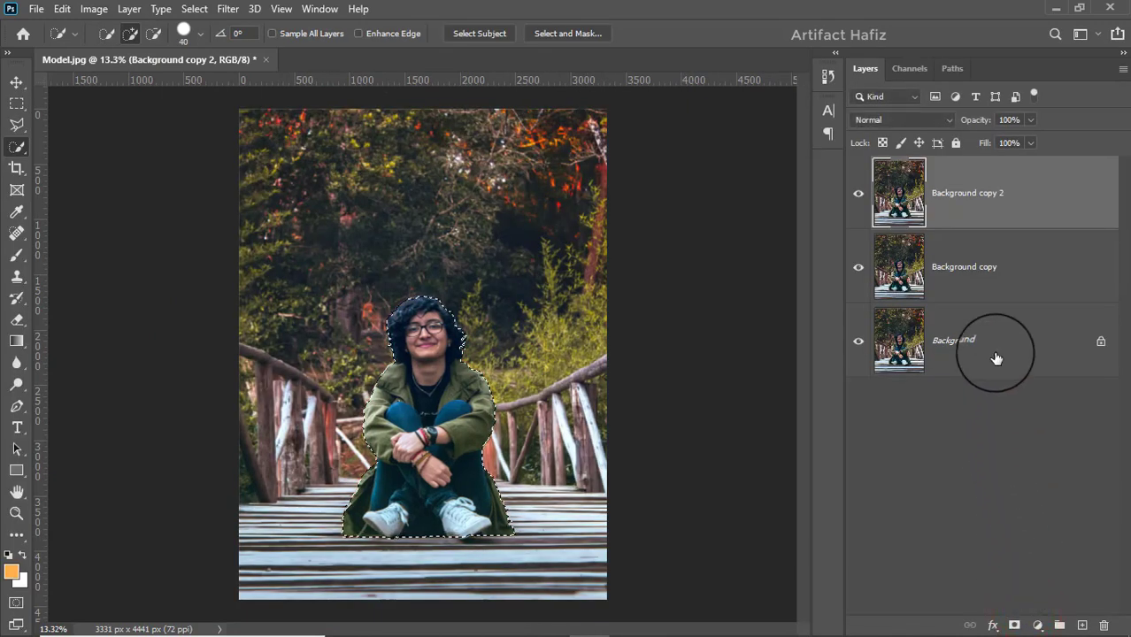
Step: Add a layer mask from the selection to Background copy 2 and hide that layer
{"action": "left_click", "coordinate": [1013, 626]}
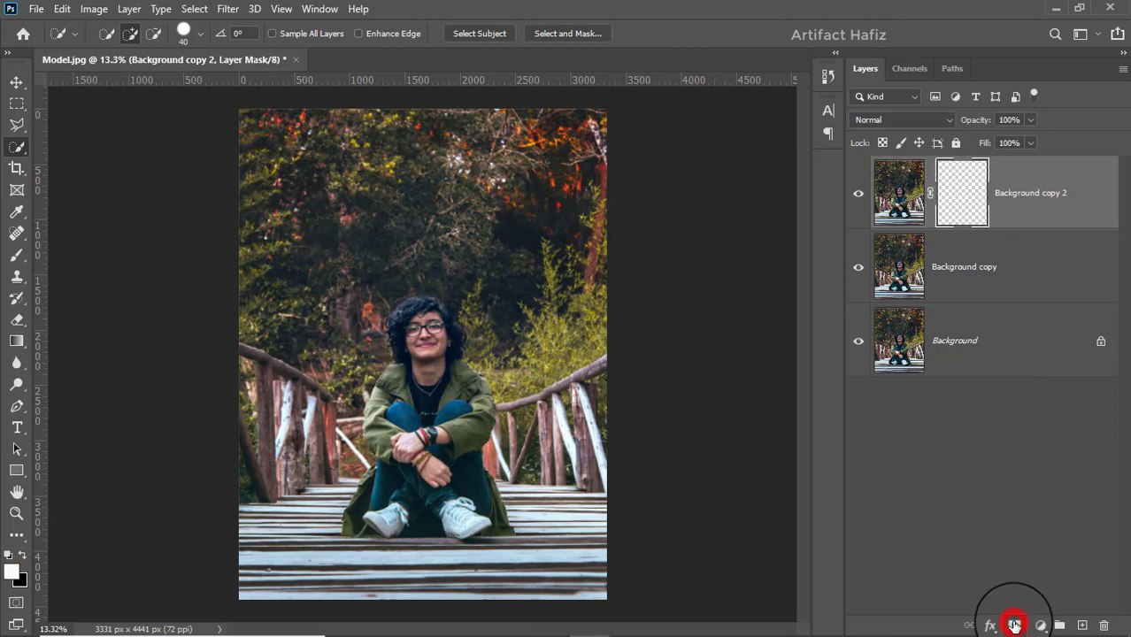
{"action": "left_click", "coordinate": [856, 191]}
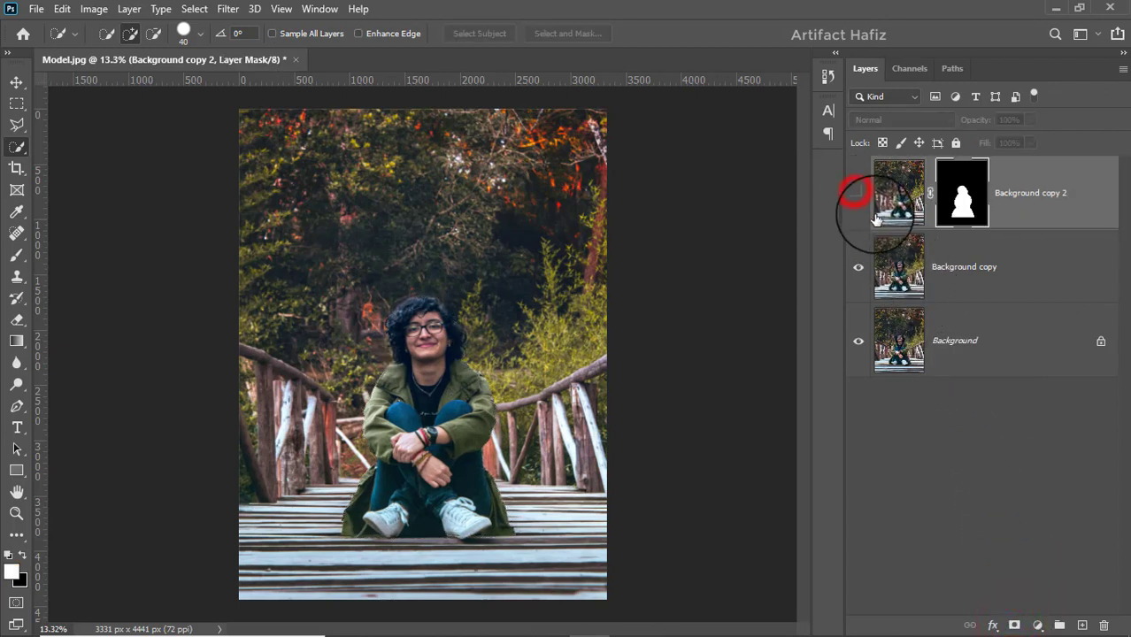
Step: Load the Background copy 2 mask as a selection with Background copy active, and expand it by 16 pixels
{"action": "left_click", "coordinate": [991, 268]}
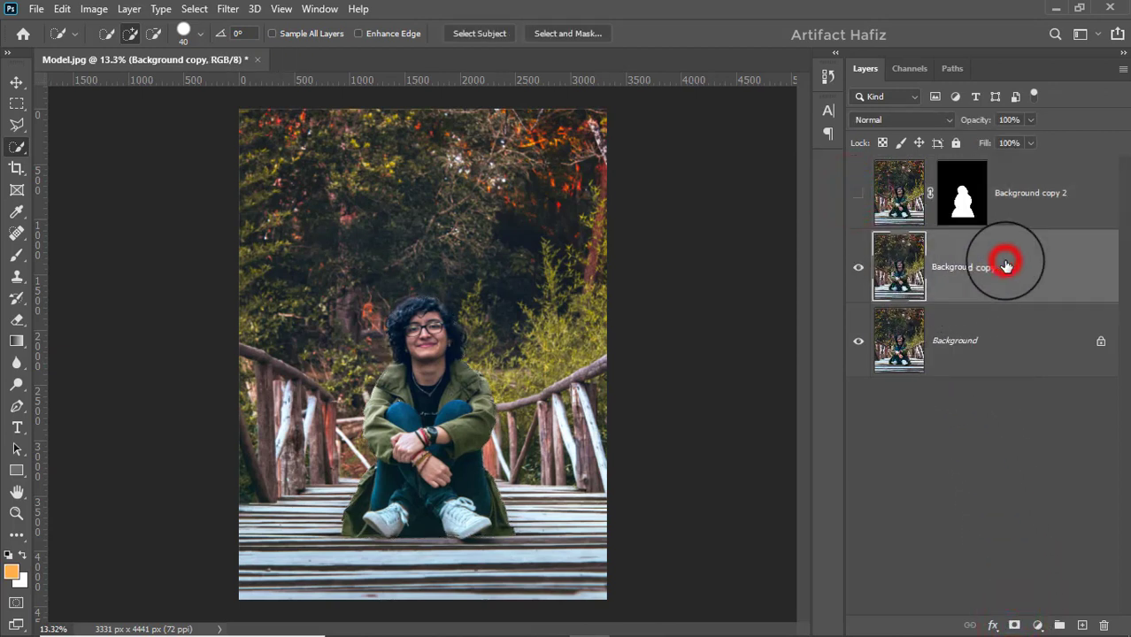
{"action": "left_click", "coordinate": [960, 183], "text": "ctrl"}
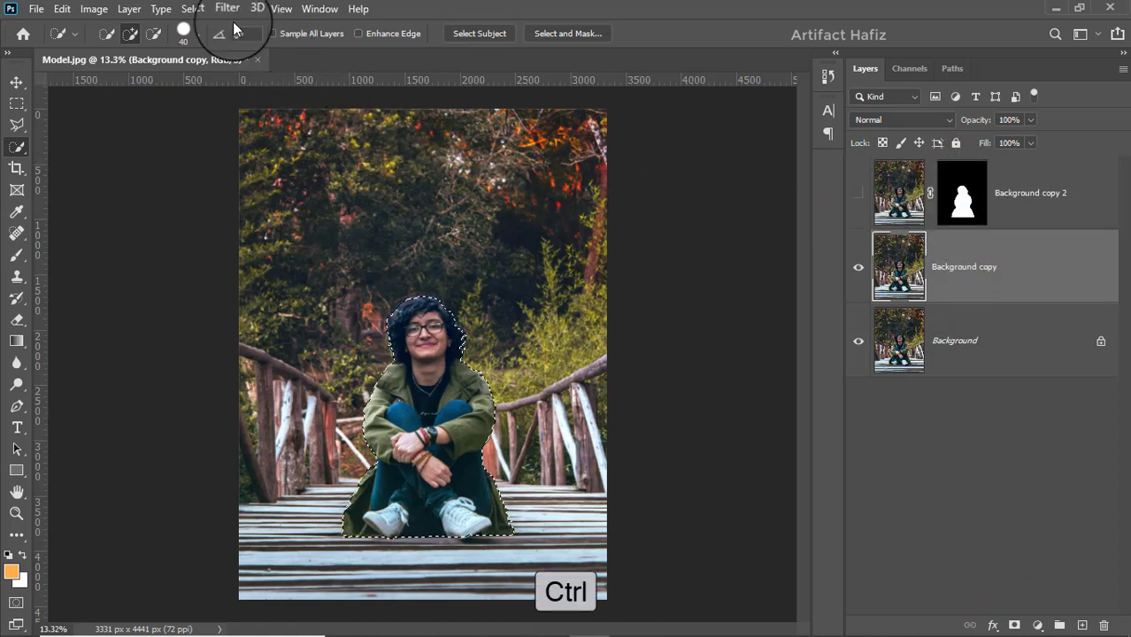
{"action": "left_click", "coordinate": [194, 8]}
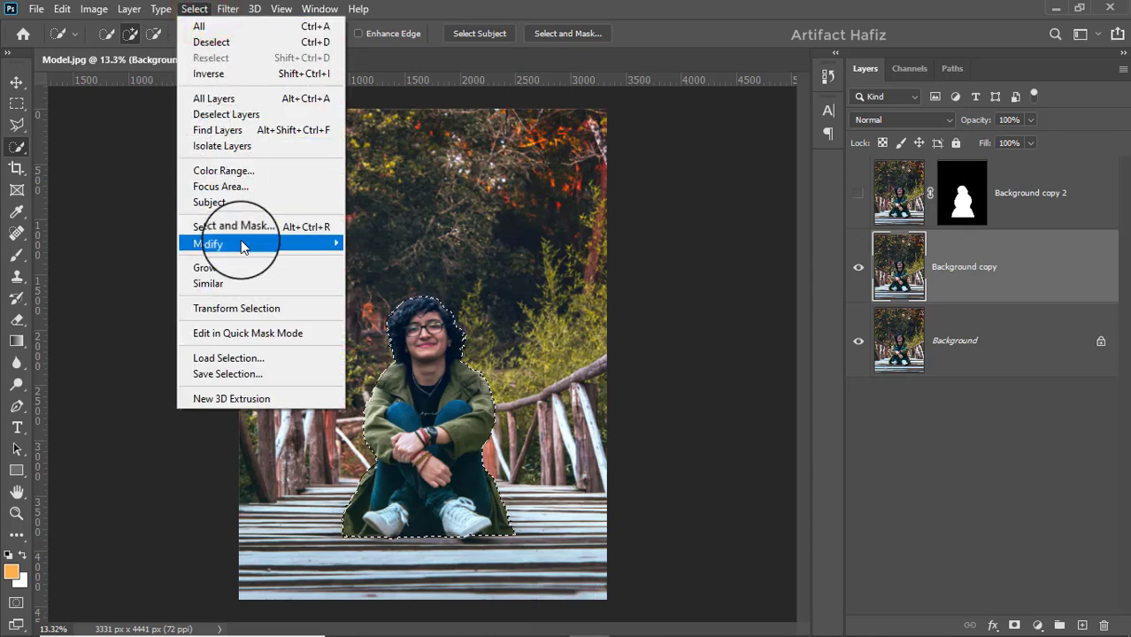
{"action": "mouse_move", "coordinate": [241, 243]}
{"action": "left_click", "coordinate": [368, 276]}
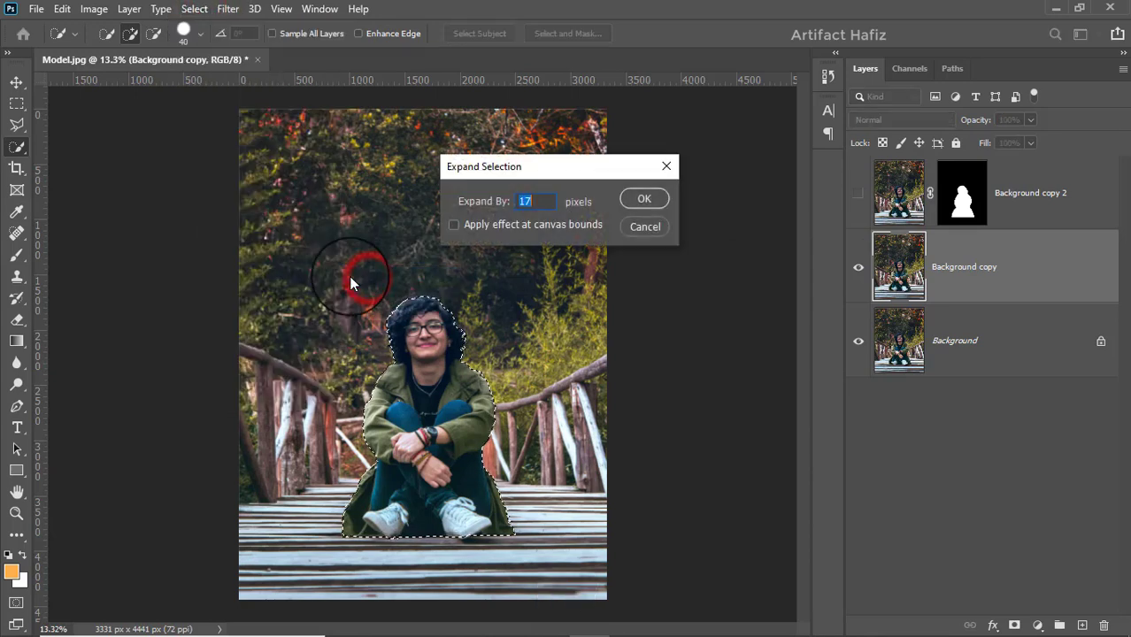
{"action": "left_click", "coordinate": [549, 202]}
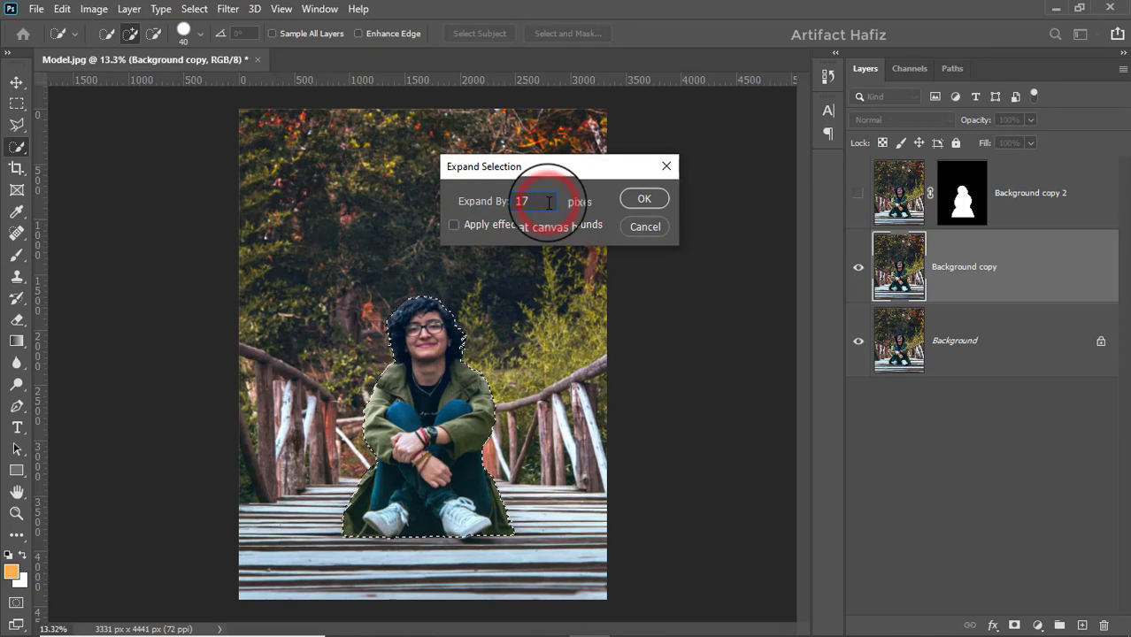
{"action": "key", "text": "Down"}
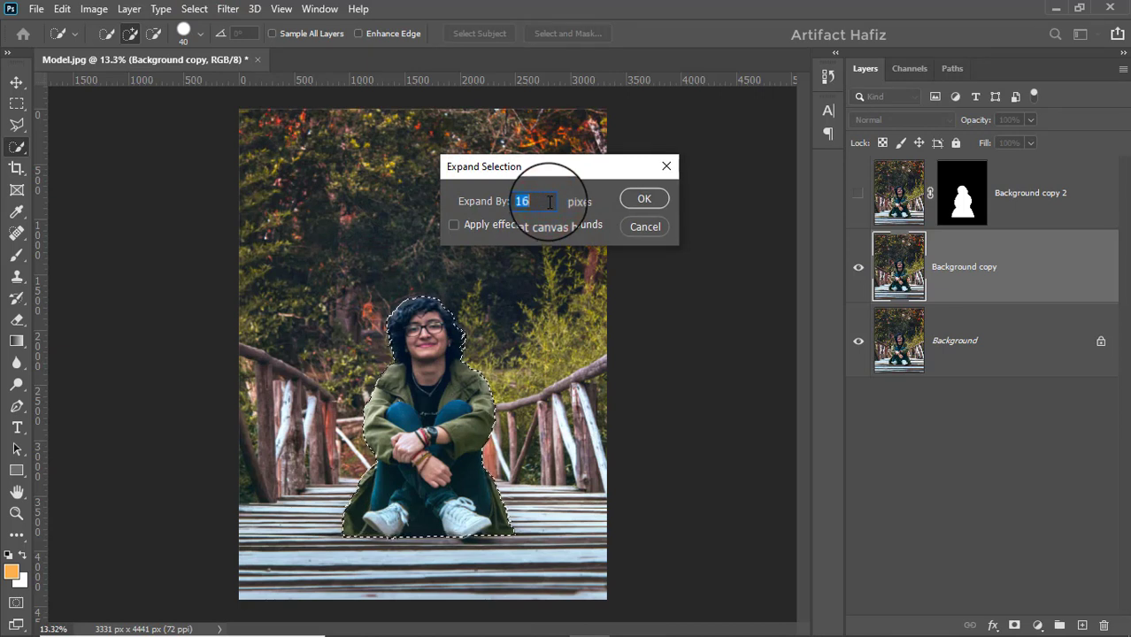
{"action": "left_click", "coordinate": [644, 198]}
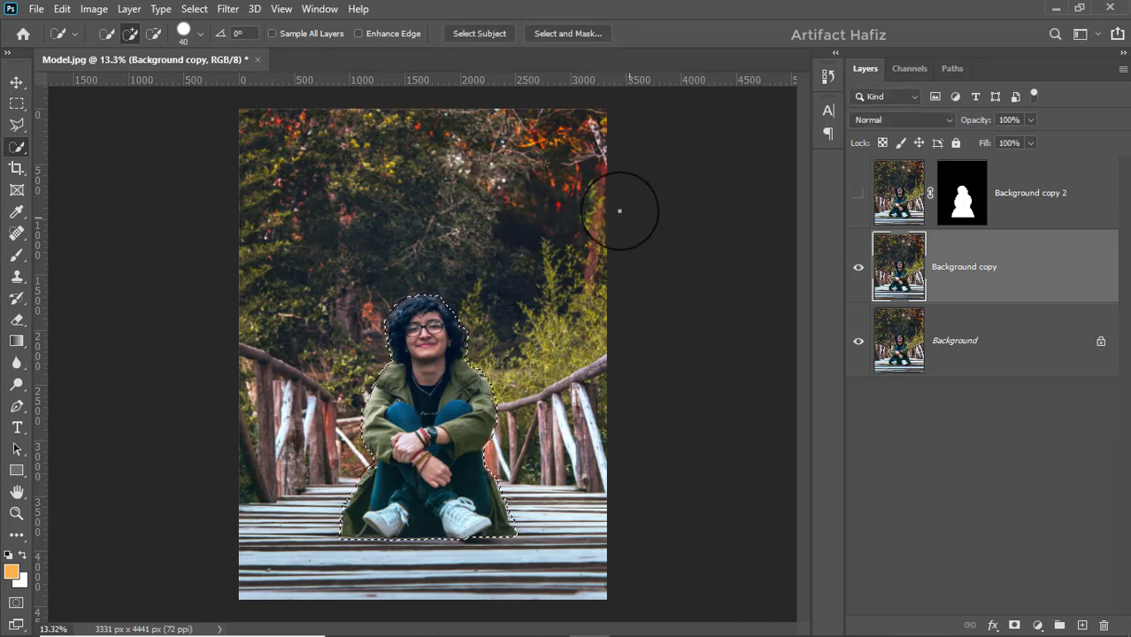
Step: Fill the selected woman on Background copy with Content-Aware contents at 100% opacity and deselect
{"action": "left_click", "coordinate": [64, 9]}
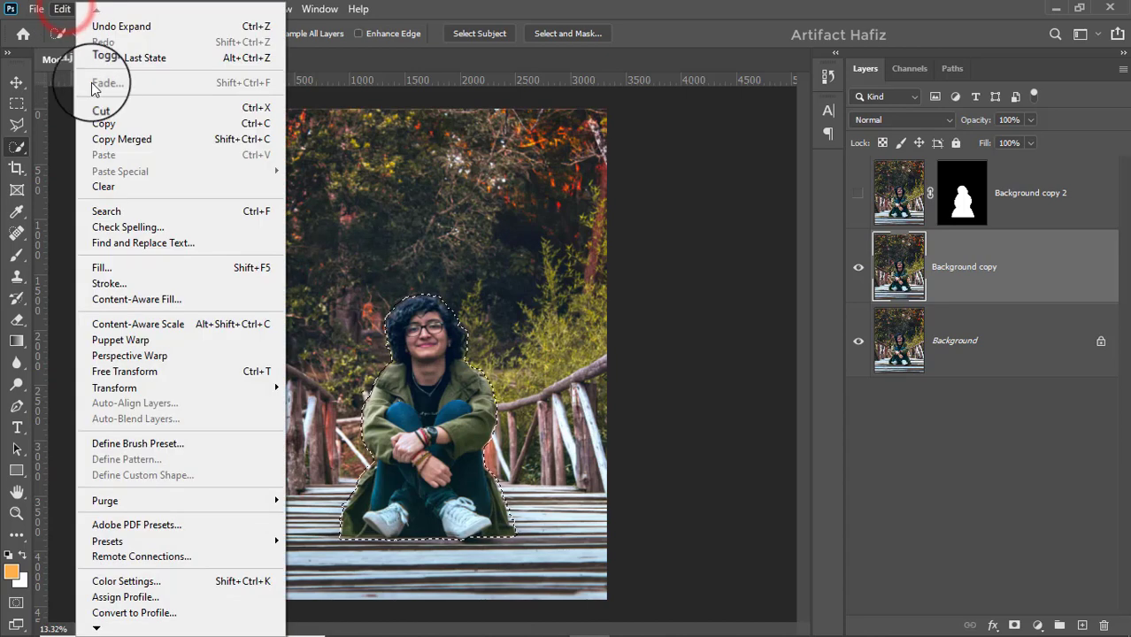
{"action": "left_click", "coordinate": [129, 268]}
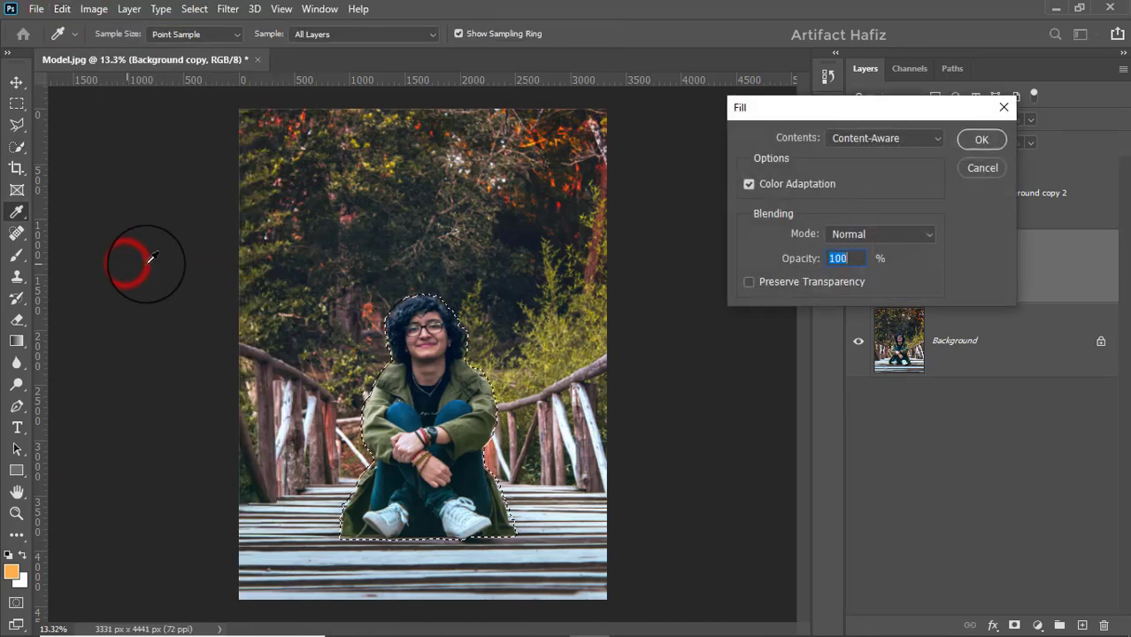
{"action": "left_click", "coordinate": [979, 145]}
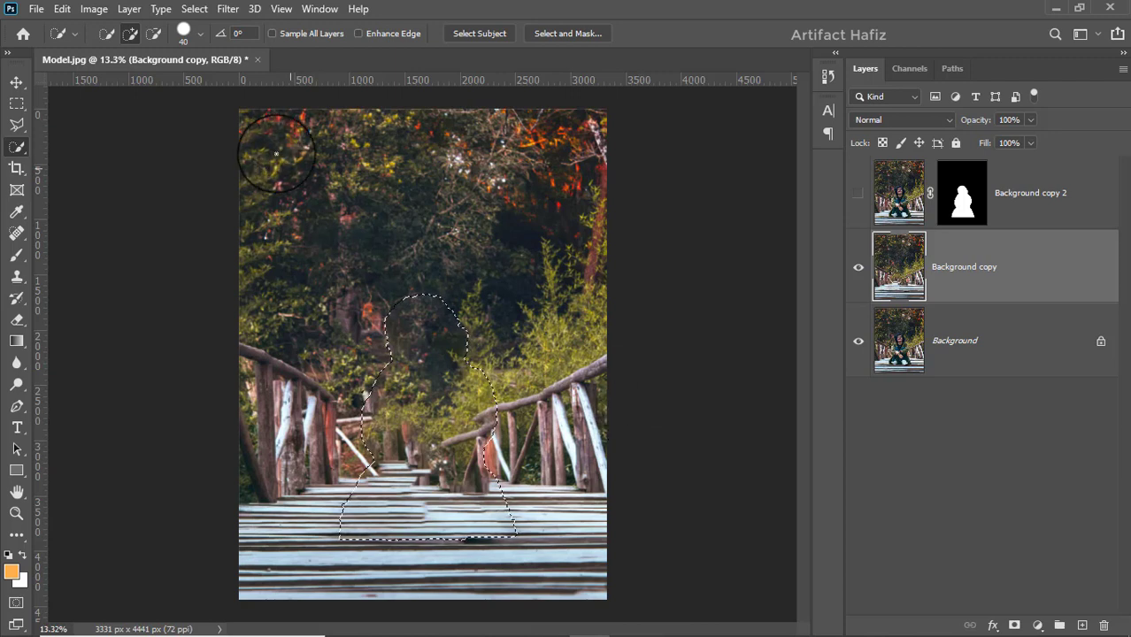
{"action": "left_click", "coordinate": [194, 9]}
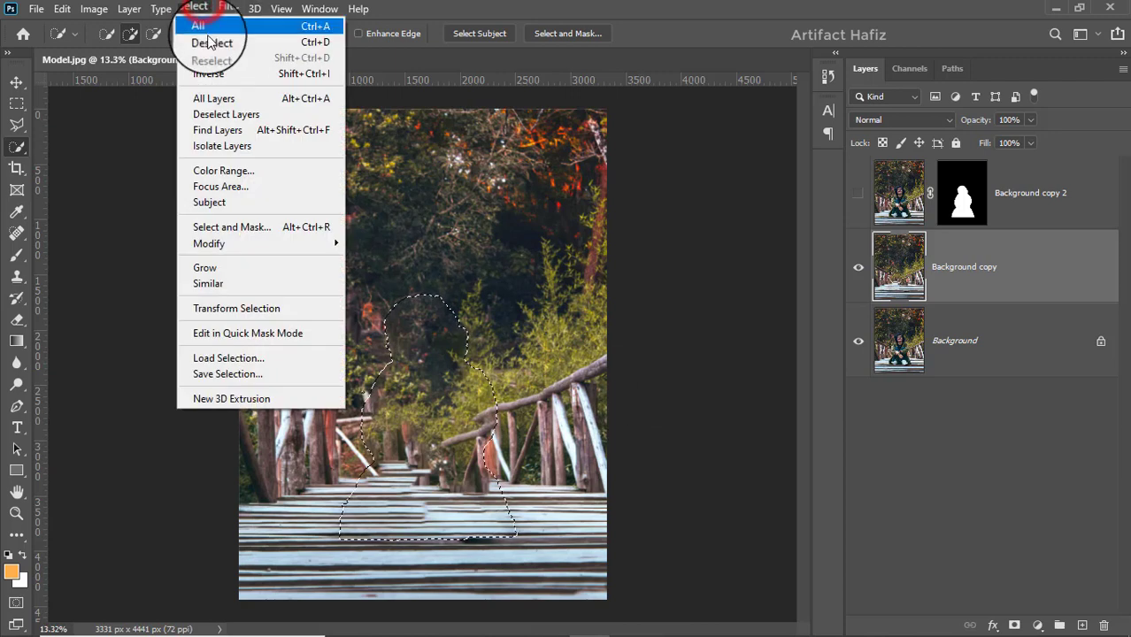
{"action": "left_click", "coordinate": [210, 42]}
Step: Blend the filled foliage area above the bridge railings on Background copy with the Spot Healing Brush
{"action": "scroll", "coordinate": [461, 512], "scroll_direction": "up", "scroll_amount": 5}
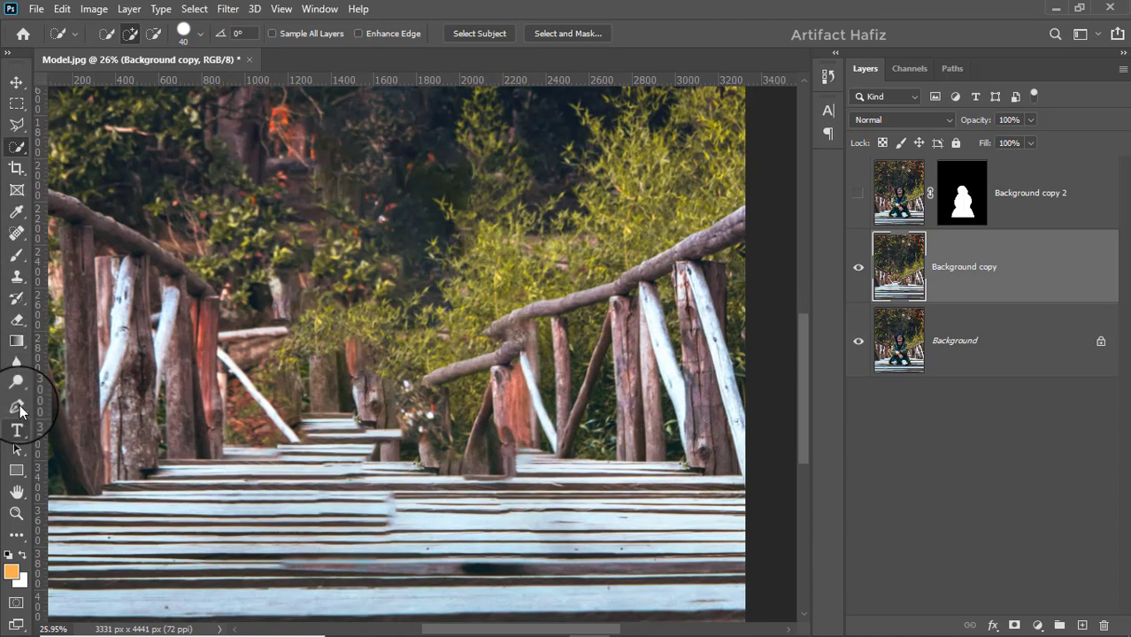
{"action": "left_click", "coordinate": [16, 232]}
{"action": "left_click_drag", "start_coordinate": [374, 190], "coordinate": [369, 325]}
{"action": "left_click", "coordinate": [316, 253]}
{"action": "mouse_move", "coordinate": [401, 201]}
{"action": "left_mouse_down"}
{"action": "mouse_move", "coordinate": [423, 261]}
{"action": "mouse_move", "coordinate": [451, 281]}
{"action": "left_mouse_up"}
{"action": "scroll", "coordinate": [451, 281], "scroll_direction": "down", "scroll_amount": 3}
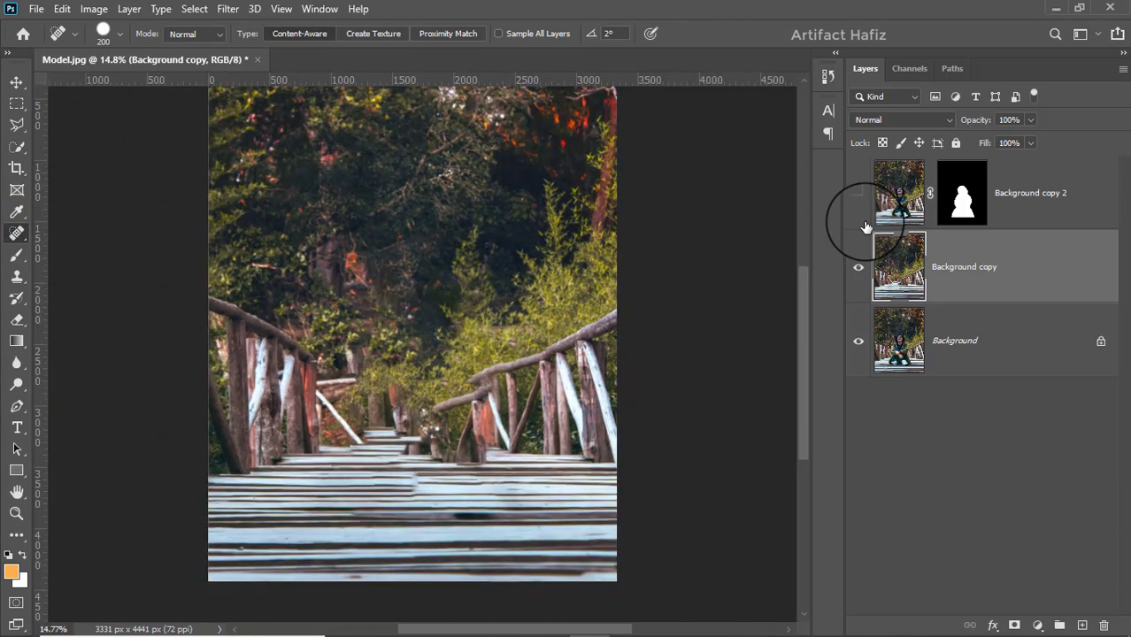
Step: Turn the Background copy 2 layer back on after comparing the image with and without the cut-out woman
{"action": "left_click", "coordinate": [858, 193]}
{"action": "left_click", "coordinate": [861, 193]}
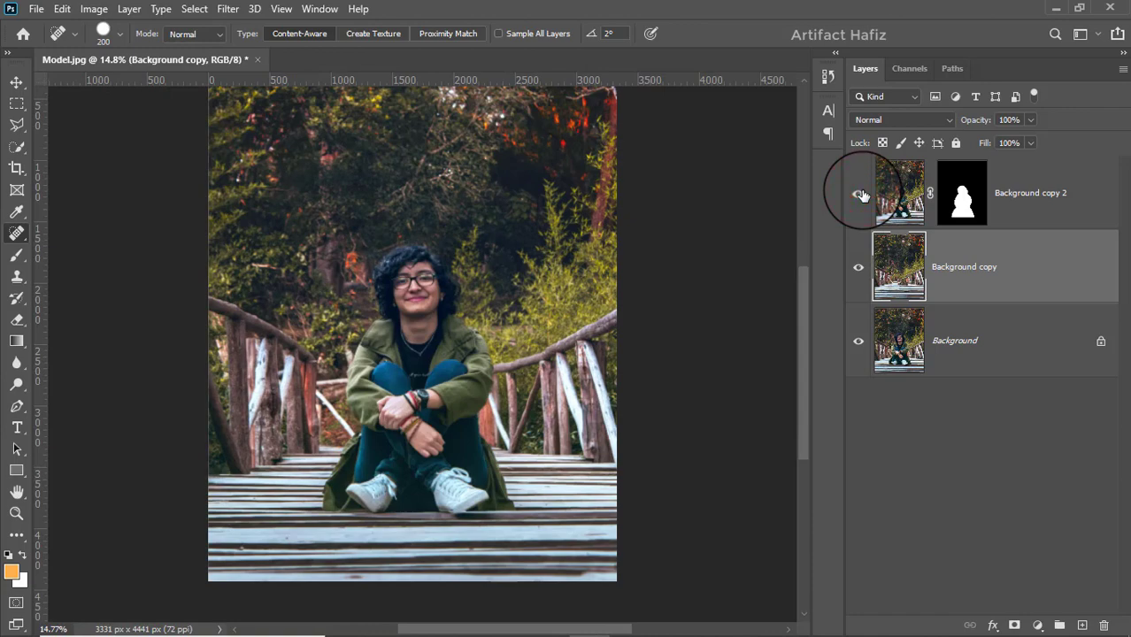
{"action": "left_click", "coordinate": [861, 193]}
{"action": "left_click", "coordinate": [861, 194]}
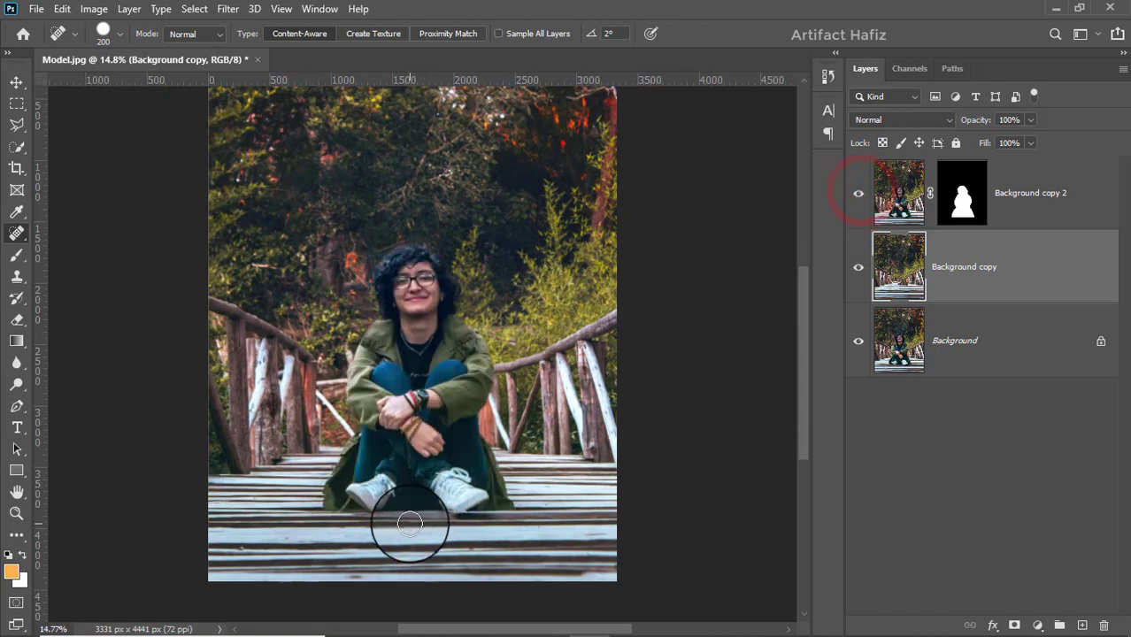
{"action": "scroll", "coordinate": [409, 523], "scroll_direction": "up", "scroll_amount": 2}
{"action": "scroll", "coordinate": [409, 523], "scroll_direction": "up", "scroll_amount": 1}
{"action": "scroll", "coordinate": [409, 520], "scroll_direction": "down", "scroll_amount": 2}
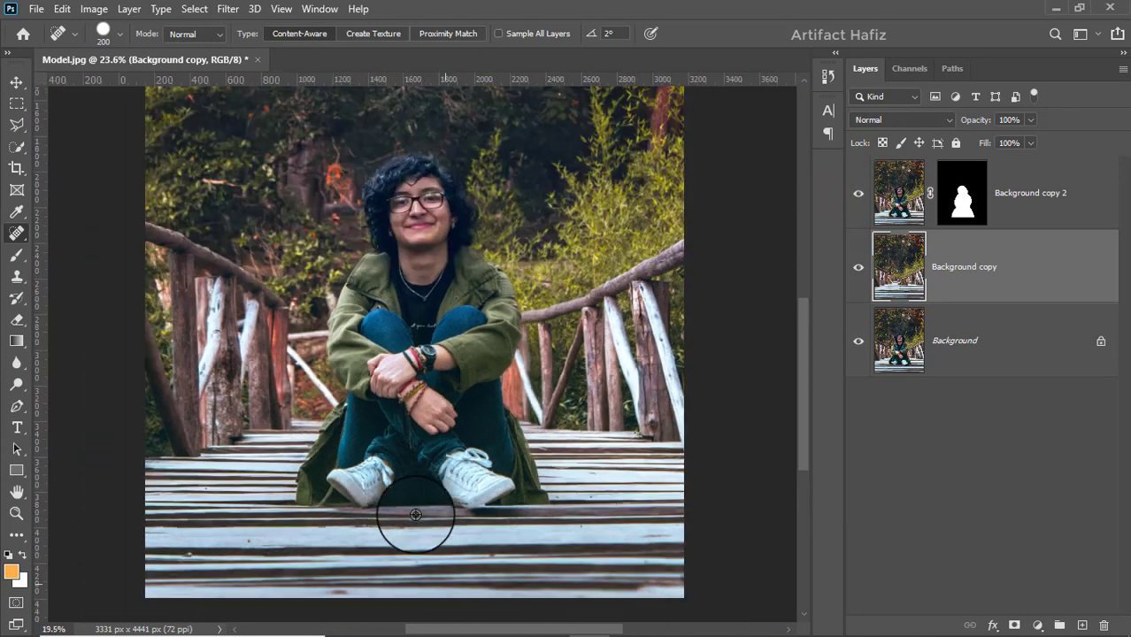
{"action": "left_click", "coordinate": [860, 195]}
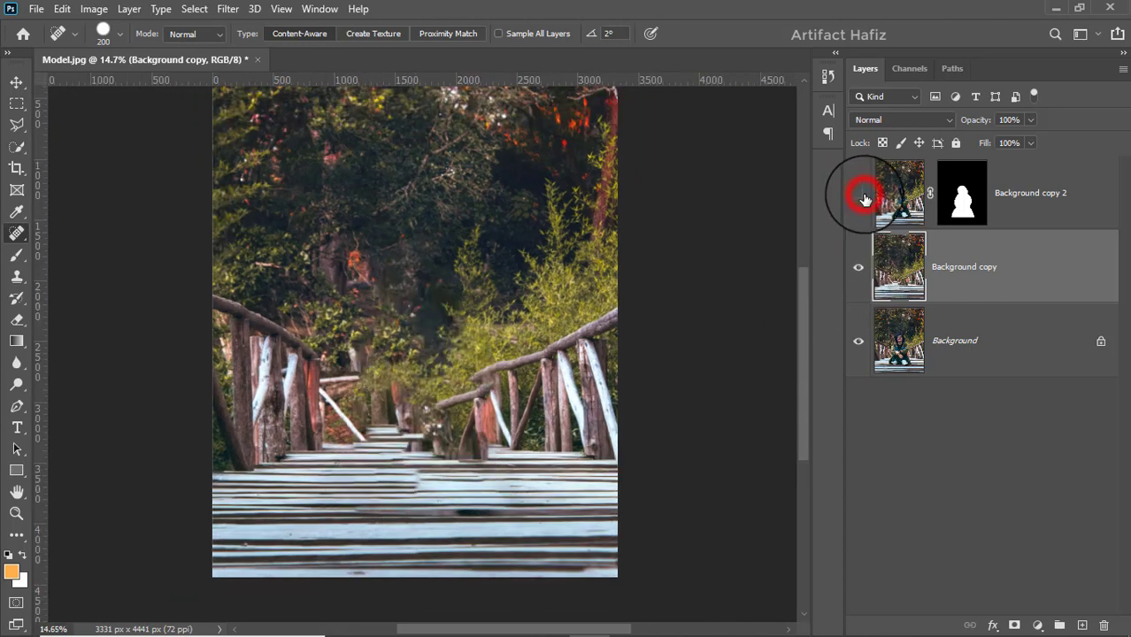
{"action": "left_click", "coordinate": [860, 195]}
{"action": "scroll", "coordinate": [744, 299], "scroll_direction": "down", "scroll_amount": 1}
Step: Convert the Background copy layer for Smart Filters
{"action": "left_click", "coordinate": [994, 277]}
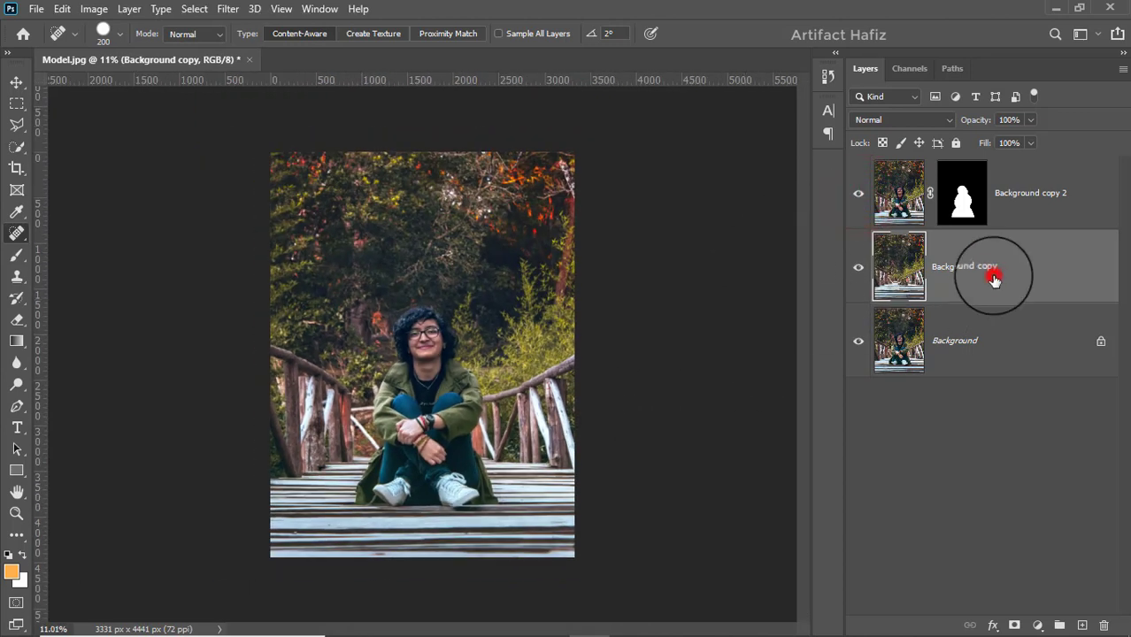
{"action": "left_click", "coordinate": [228, 11]}
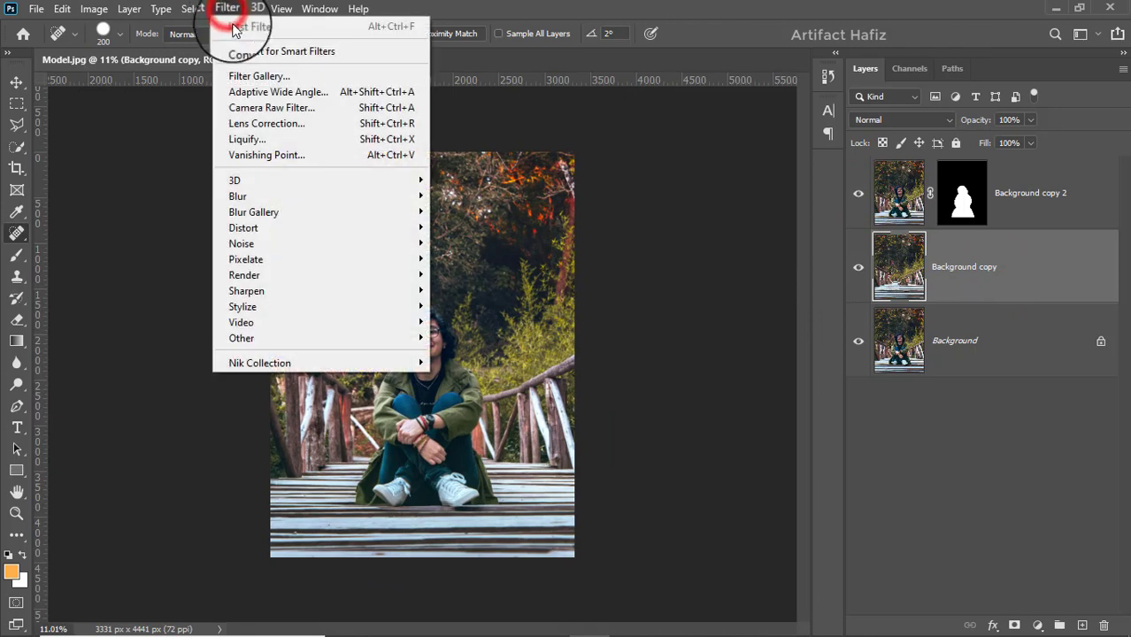
{"action": "left_click", "coordinate": [240, 48]}
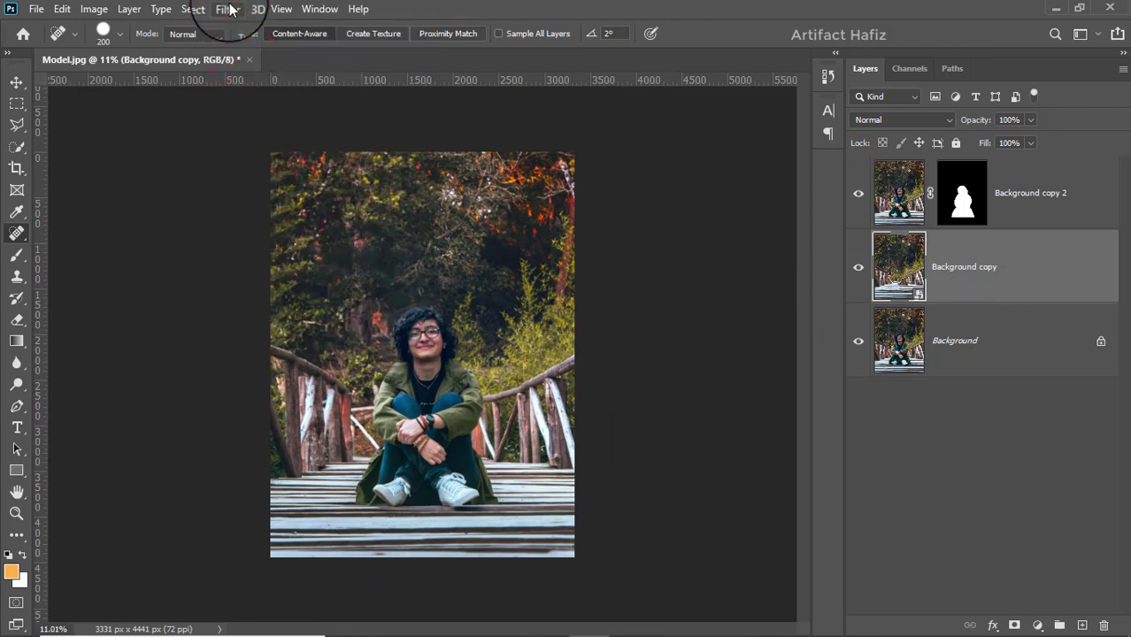
Step: Start a Tilt-Shift blur on Background copy with 224 px blur and centre its focus band on the woman's shoes
{"action": "left_click", "coordinate": [229, 10]}
{"action": "mouse_move", "coordinate": [320, 217]}
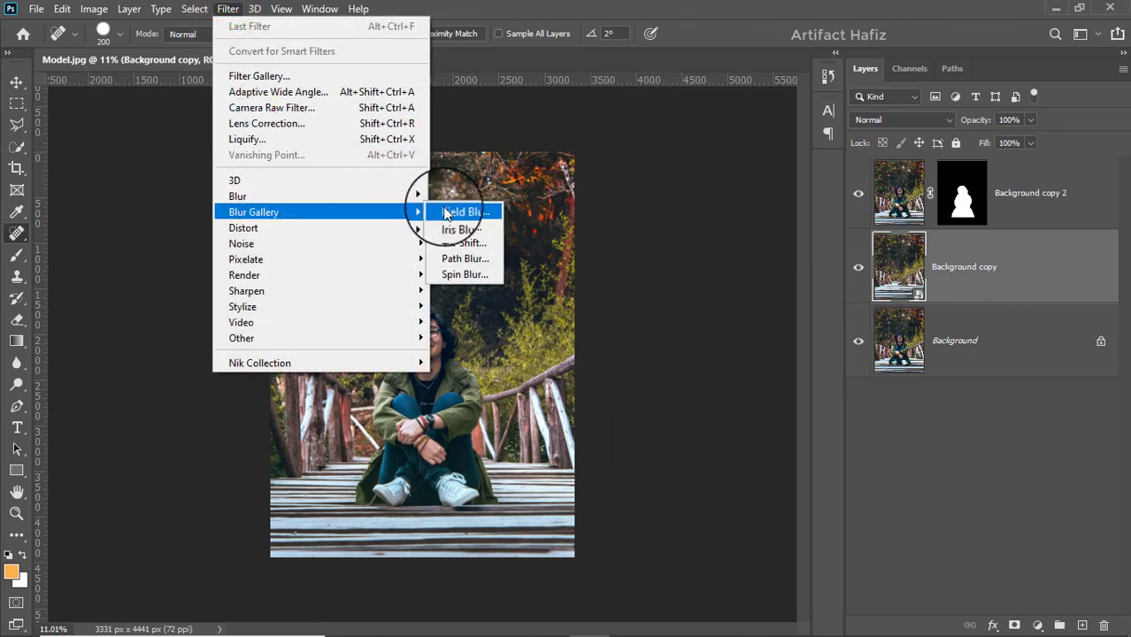
{"action": "left_click", "coordinate": [464, 242]}
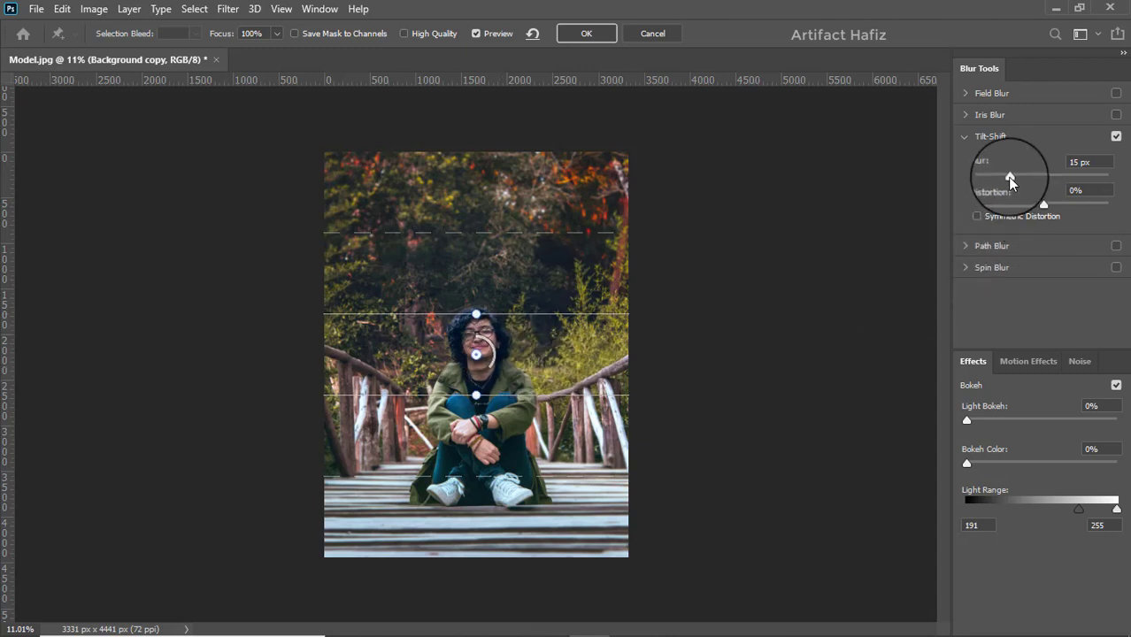
{"action": "left_click_drag", "start_coordinate": [1010, 179], "coordinate": [1076, 179]}
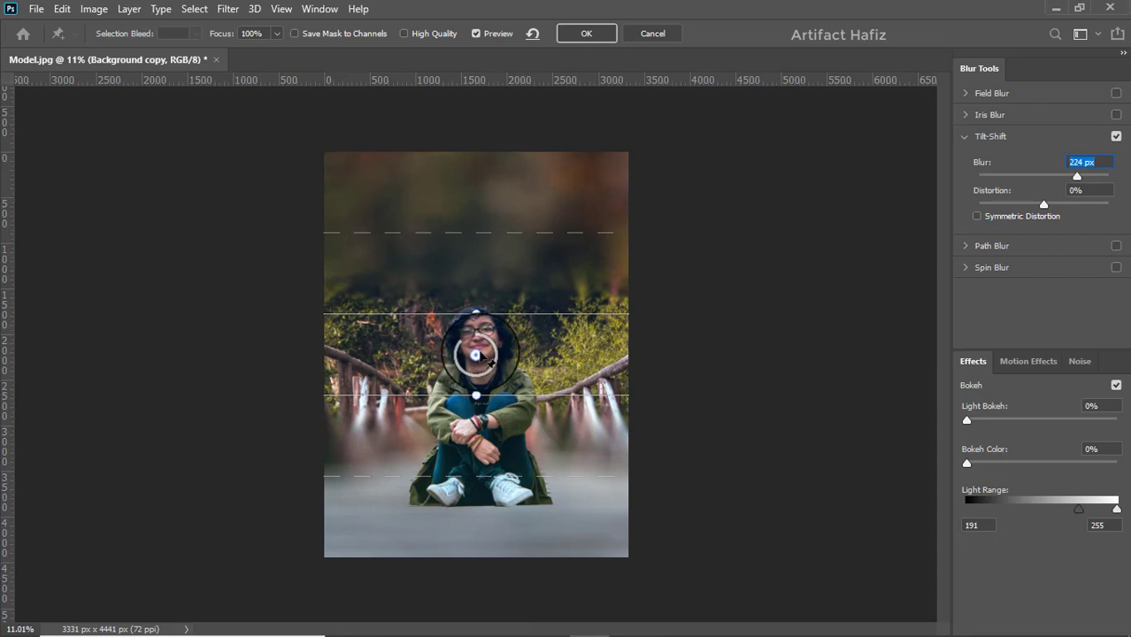
{"action": "left_click_drag", "start_coordinate": [481, 355], "coordinate": [471, 496]}
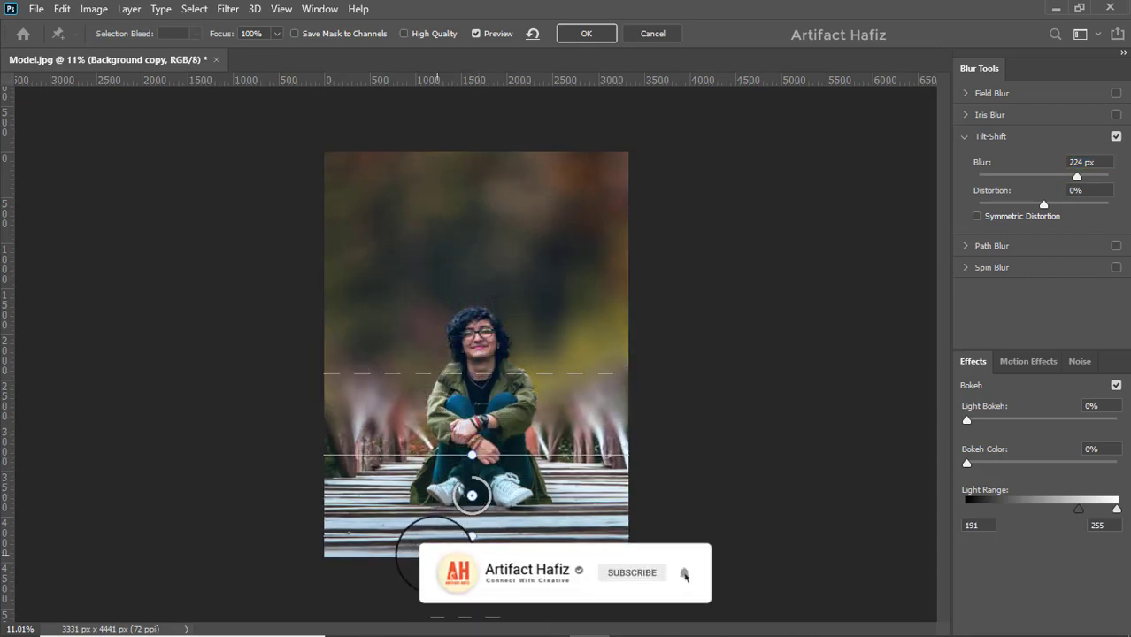
Step: Narrow the Tilt-Shift focus band to the planks around the shoes and place the upper transition line across the woman's forearms
{"action": "left_click_drag", "start_coordinate": [434, 535], "coordinate": [438, 509]}
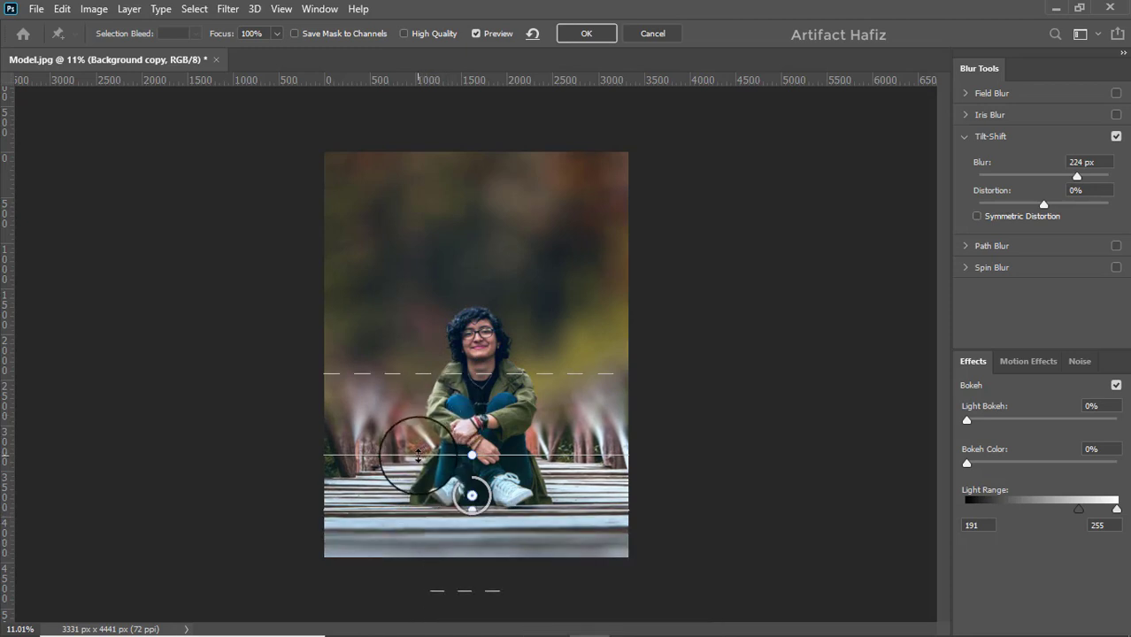
{"action": "left_click_drag", "start_coordinate": [418, 456], "coordinate": [423, 494]}
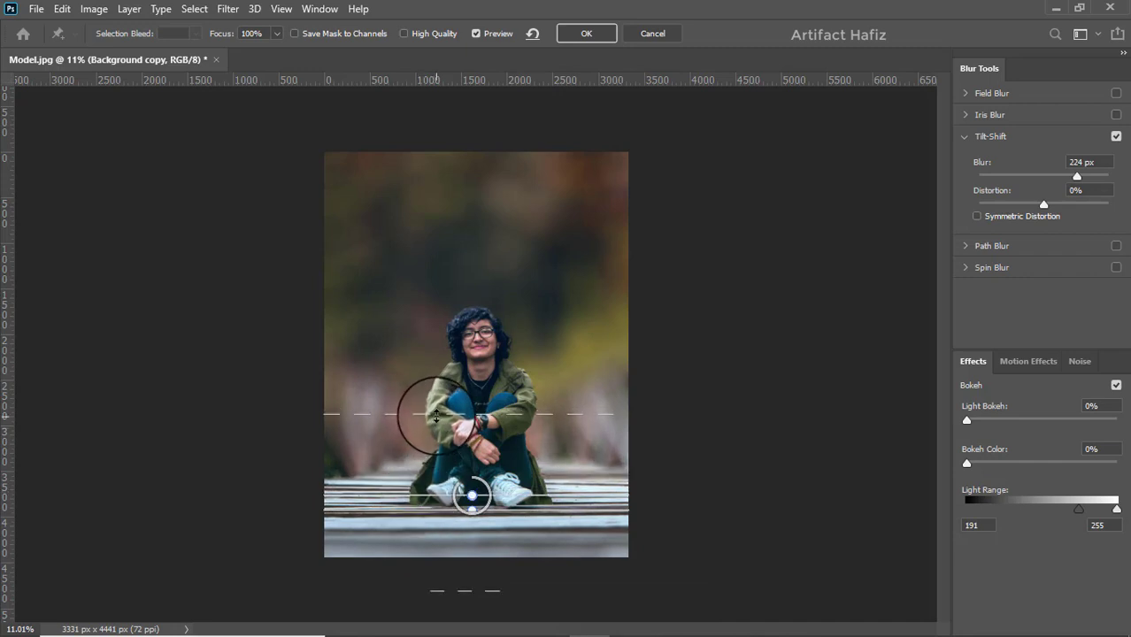
{"action": "left_click_drag", "start_coordinate": [437, 416], "coordinate": [443, 290]}
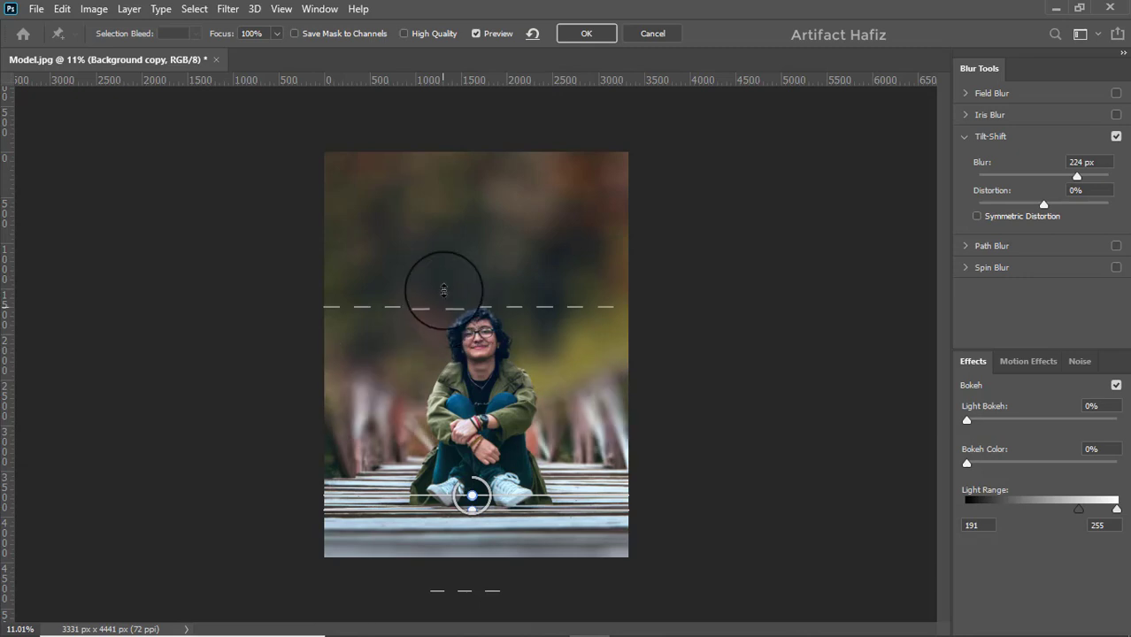
{"action": "left_click_drag", "start_coordinate": [443, 289], "coordinate": [444, 424]}
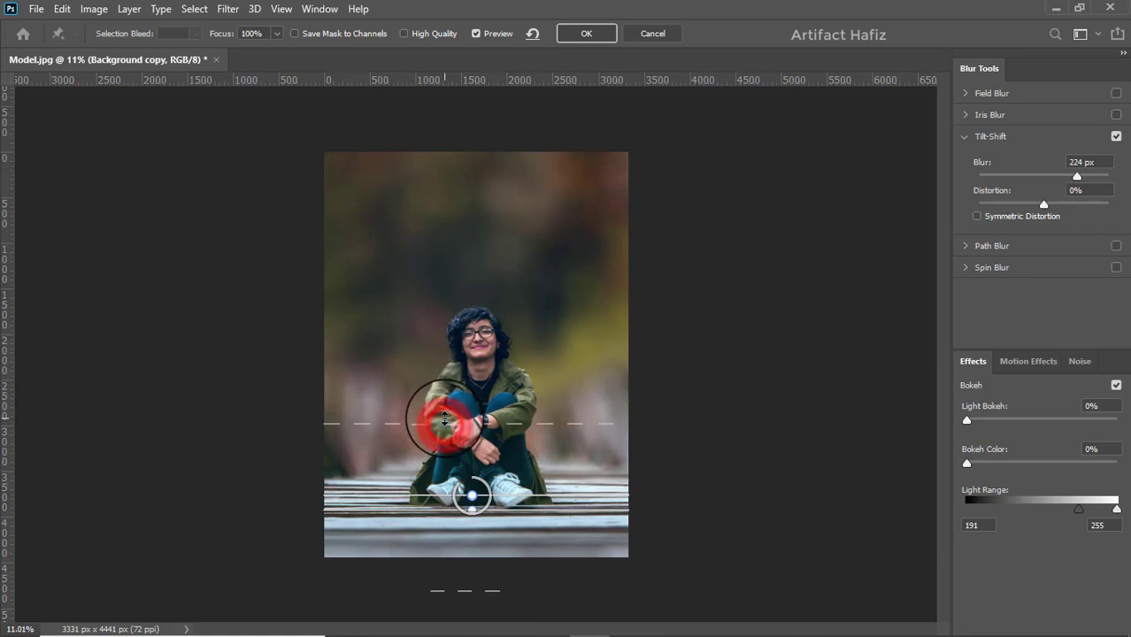
{"action": "scroll", "coordinate": [444, 424], "scroll_direction": "up", "scroll_amount": 3}
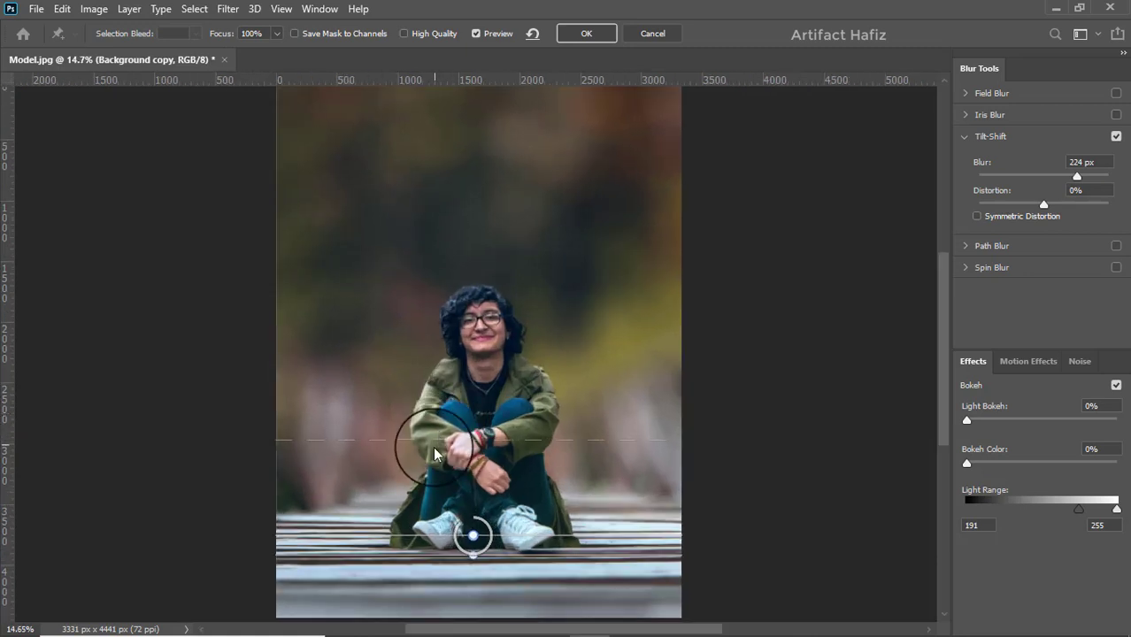
{"action": "left_click", "coordinate": [435, 439]}
{"action": "left_click_drag", "start_coordinate": [434, 439], "coordinate": [436, 436]}
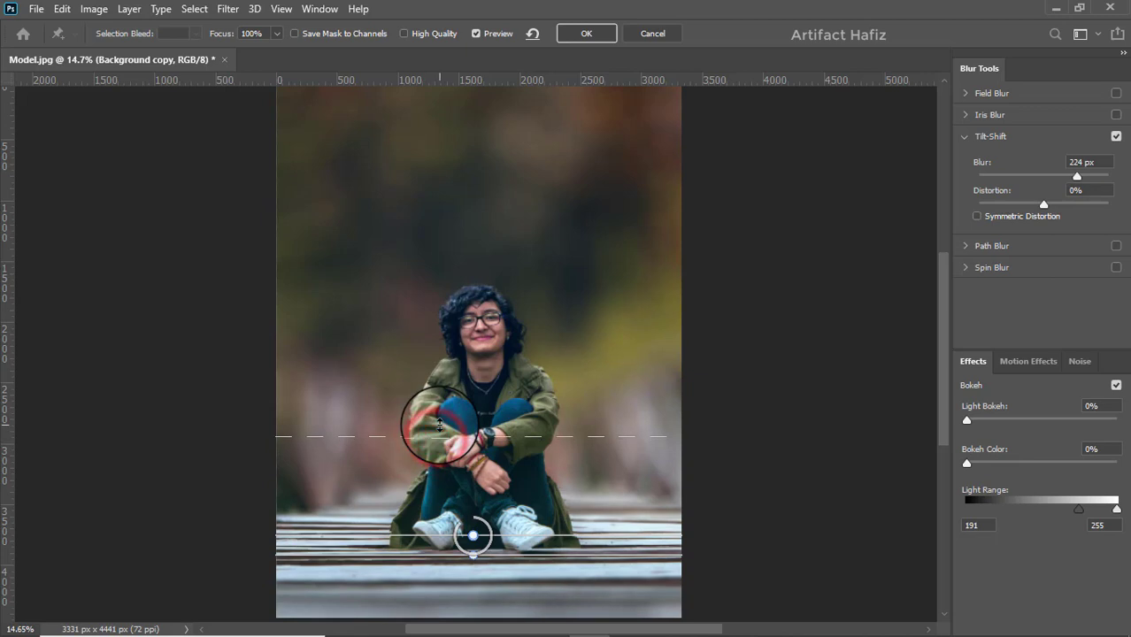
Step: Set the Tilt-Shift blur to 130 px, lower the upper transition line slightly, apply the filter and compare the layer on and off
{"action": "left_click", "coordinate": [1063, 176]}
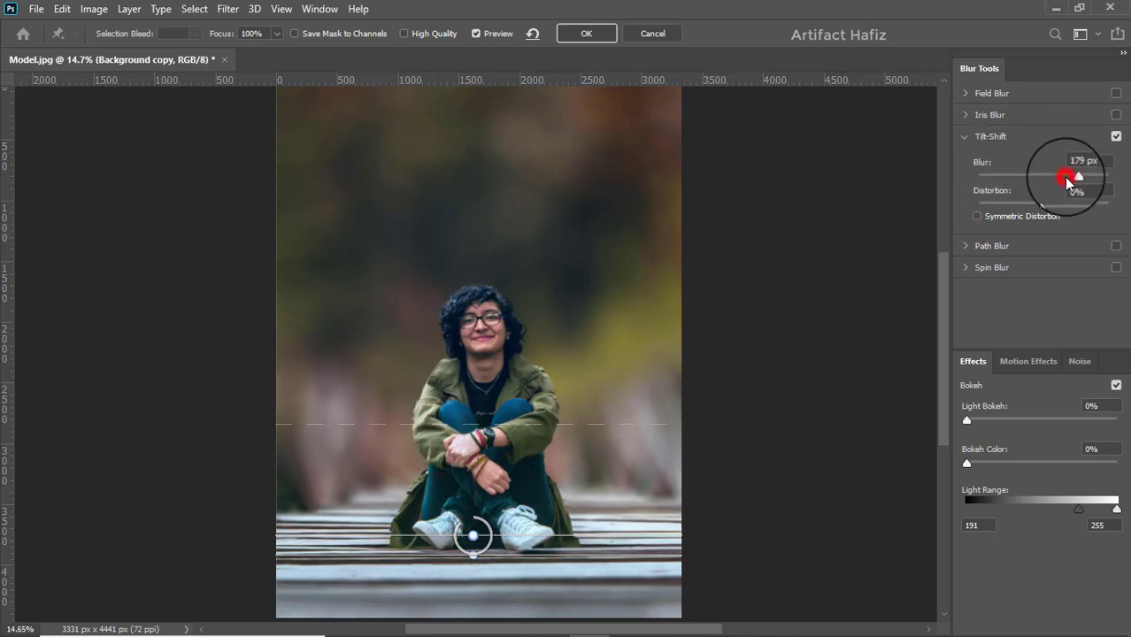
{"action": "left_click_drag", "start_coordinate": [1061, 180], "coordinate": [1054, 180]}
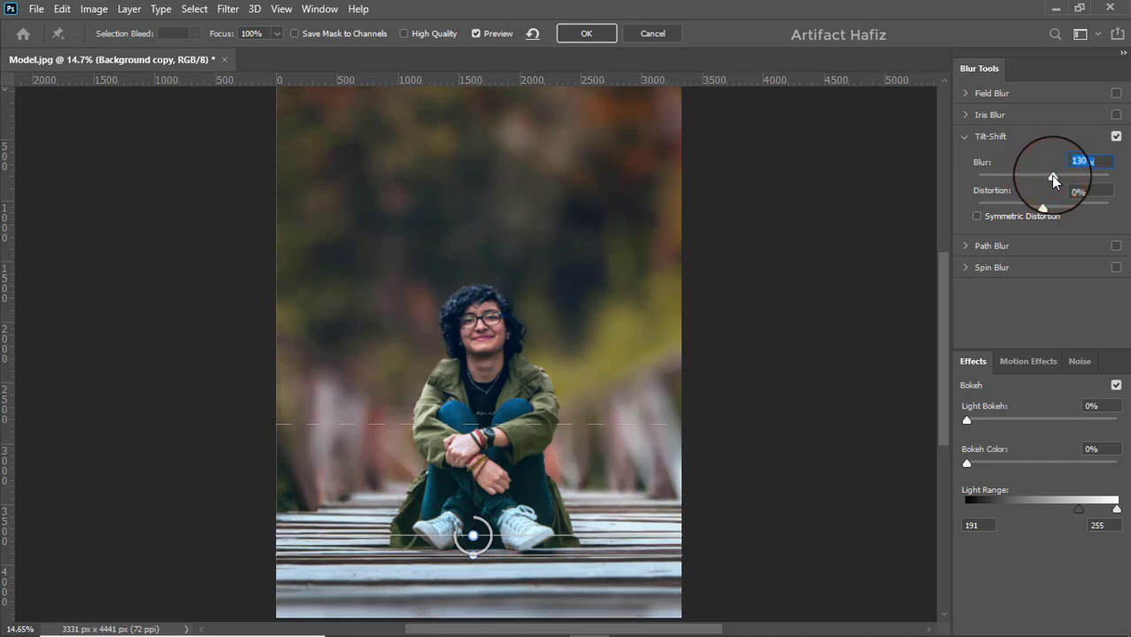
{"action": "left_click_drag", "start_coordinate": [385, 423], "coordinate": [378, 440]}
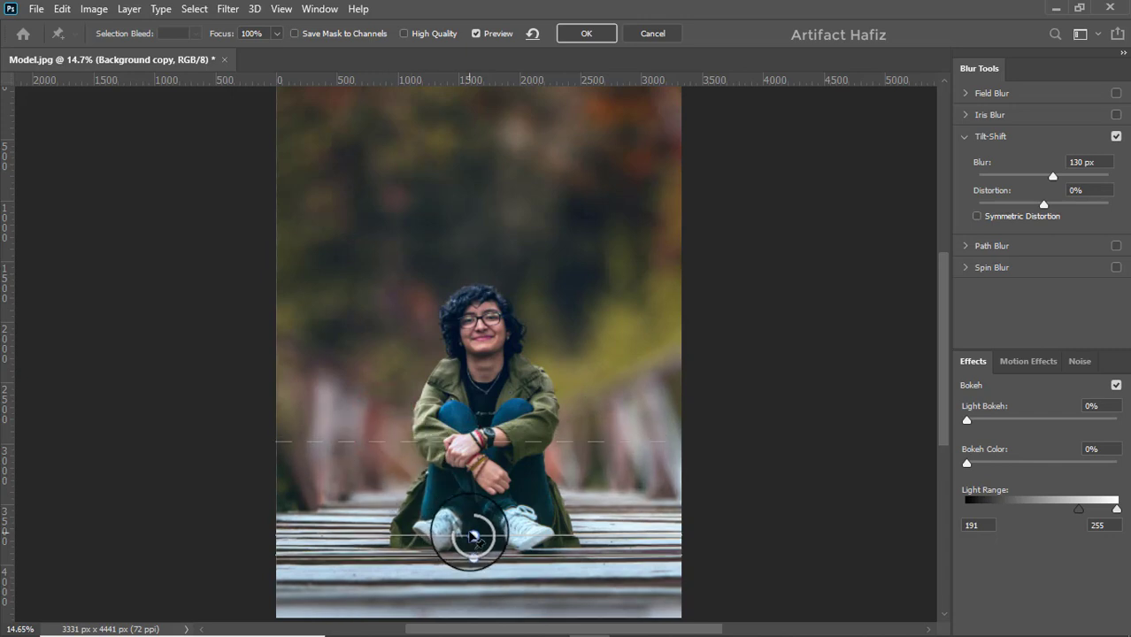
{"action": "left_click", "coordinate": [583, 36]}
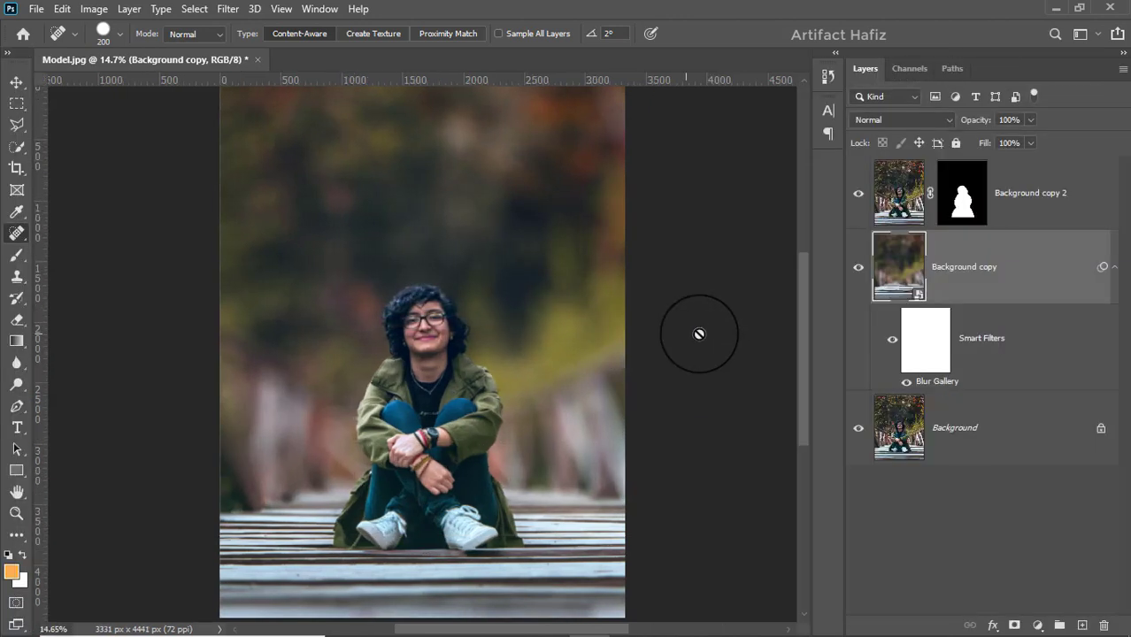
{"action": "left_click", "coordinate": [858, 267]}
{"action": "left_click", "coordinate": [858, 267]}
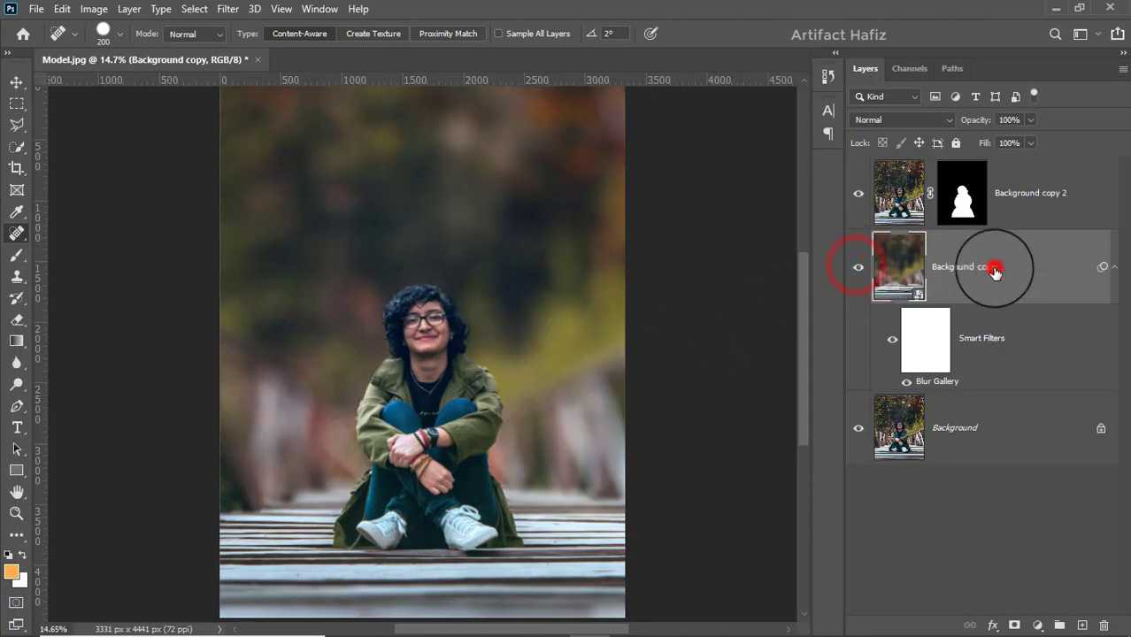
Step: Add a Brightness/Contrast adjustment with brightness 51, clip it to Background copy 2 and compare it on and off
{"action": "left_click", "coordinate": [1035, 193]}
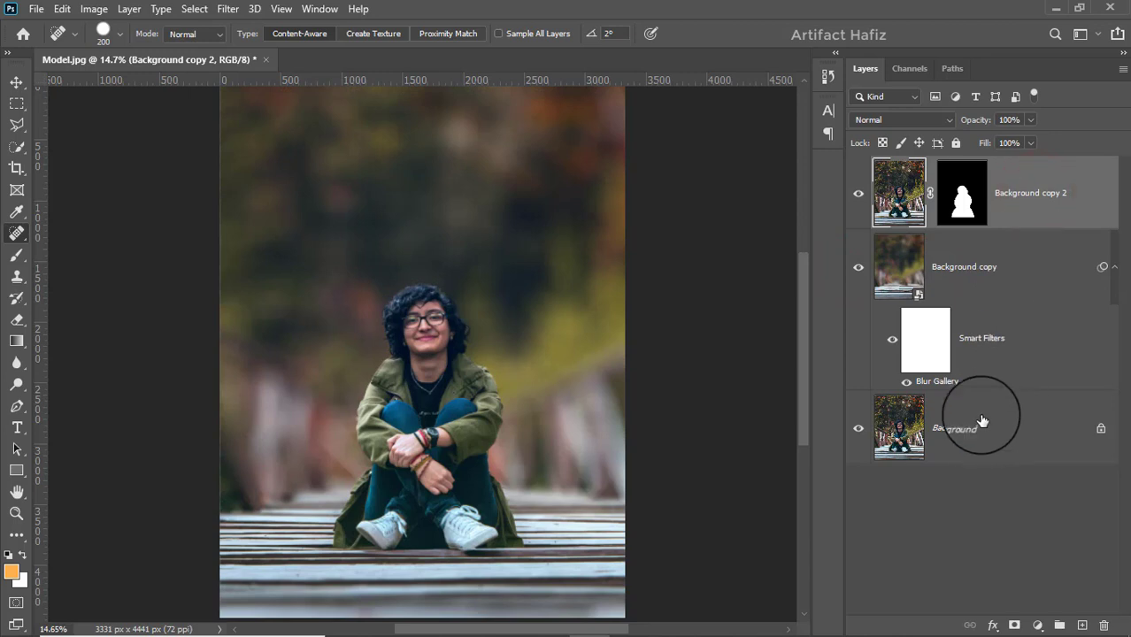
{"action": "left_click", "coordinate": [1038, 626]}
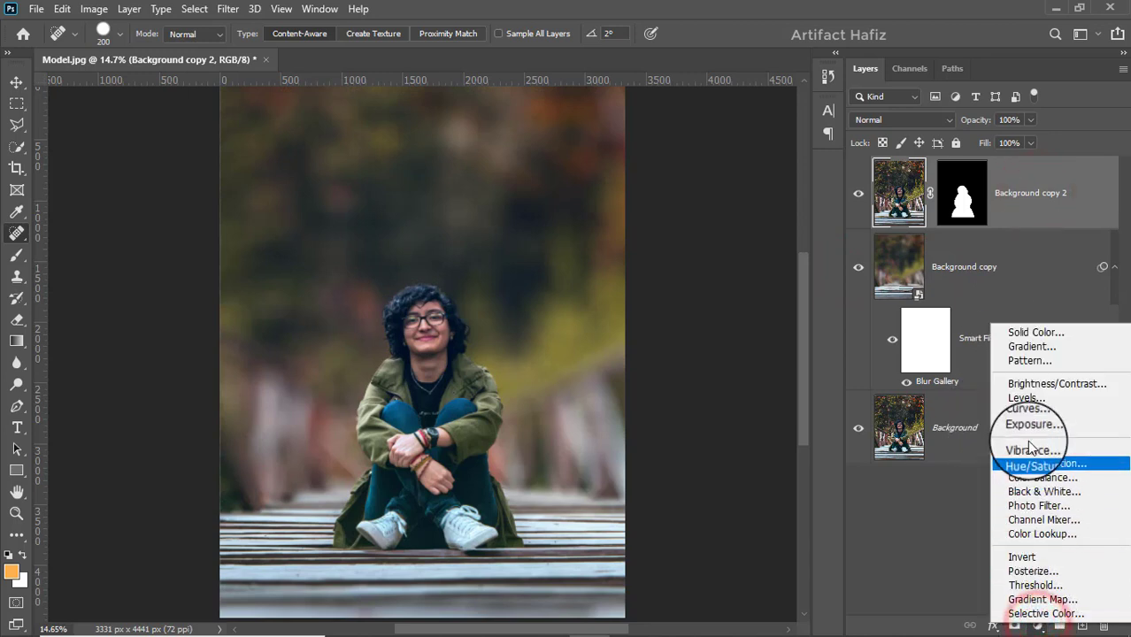
{"action": "left_click", "coordinate": [1025, 384]}
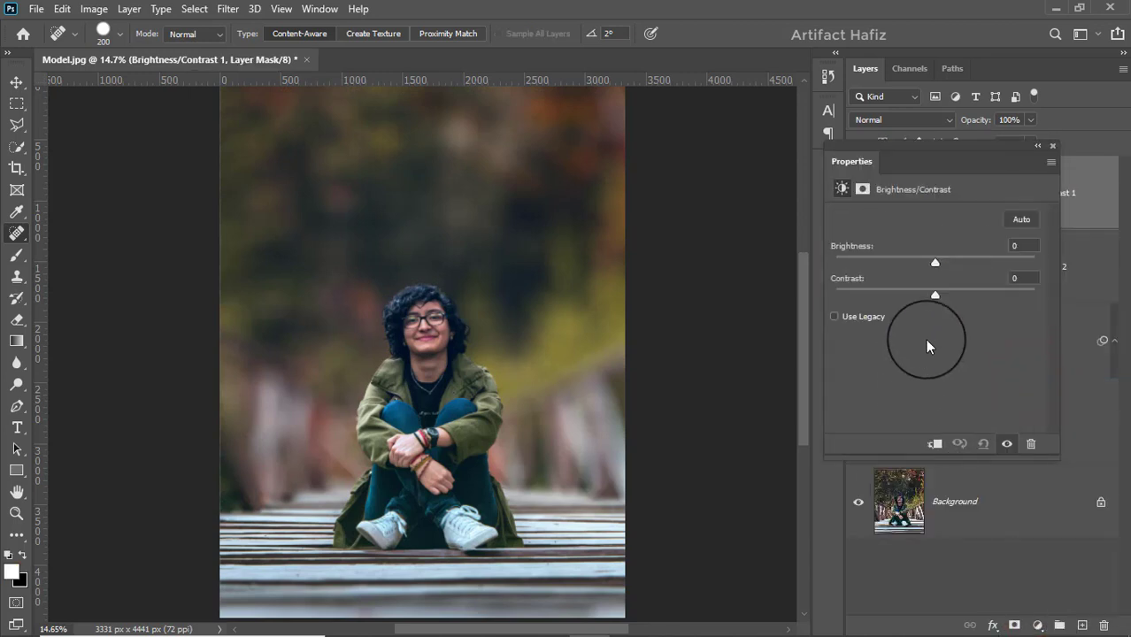
{"action": "left_click_drag", "start_coordinate": [935, 264], "coordinate": [970, 261]}
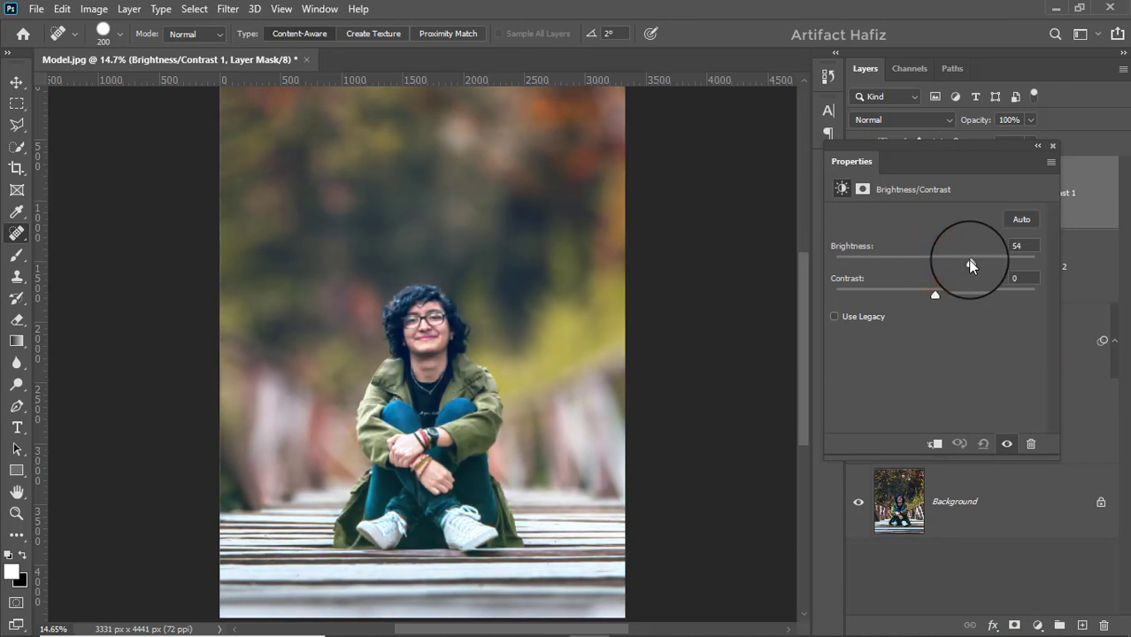
{"action": "left_click", "coordinate": [930, 445]}
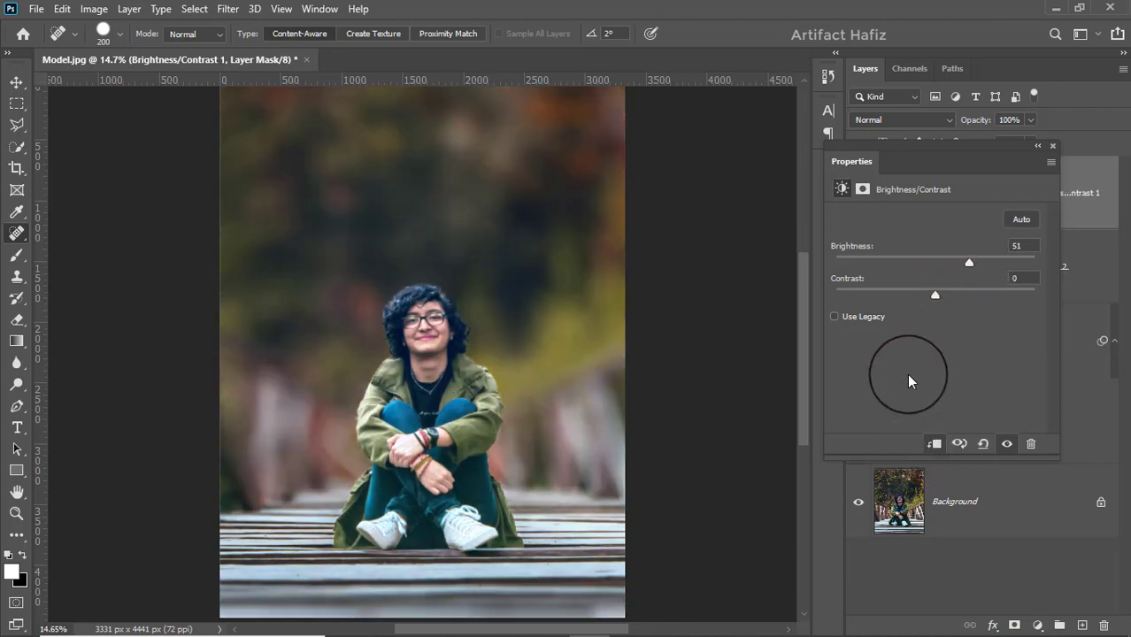
{"action": "left_click", "coordinate": [1051, 145]}
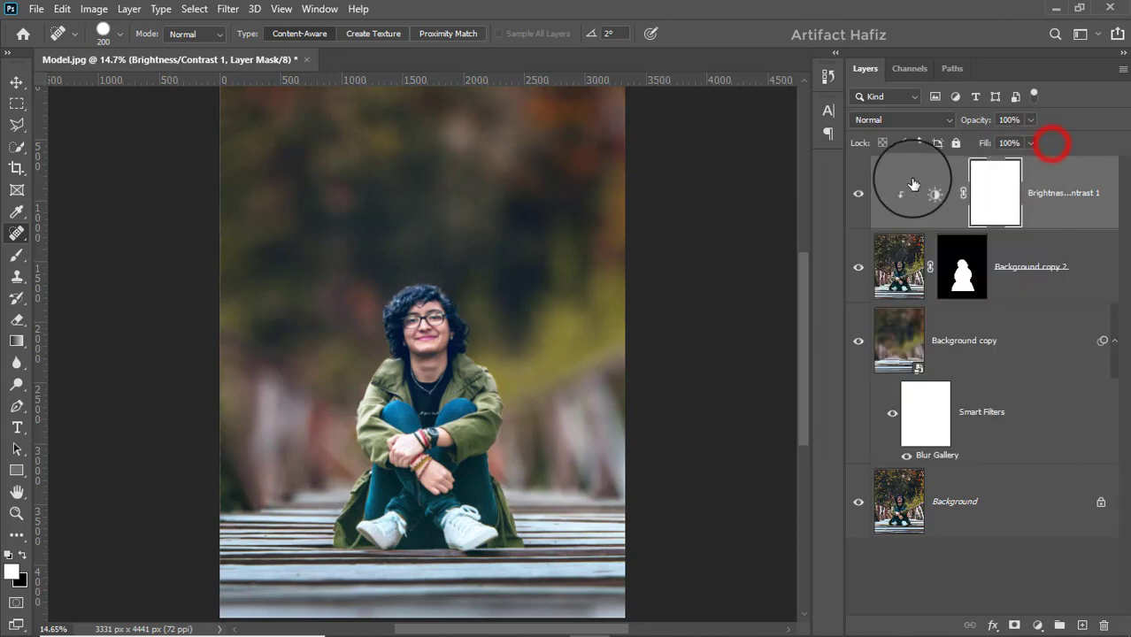
{"action": "left_click", "coordinate": [855, 194]}
{"action": "left_click", "coordinate": [855, 195]}
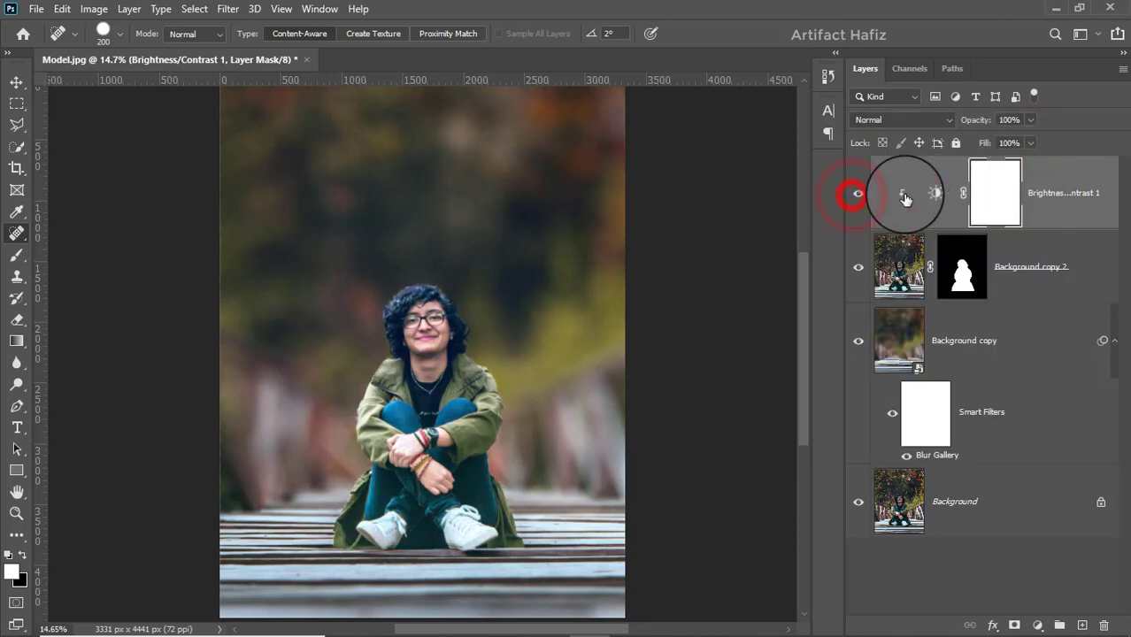
Step: Add a Color Lookup adjustment using Soft_Warming.look above the Brightness/Contrast layer and set its blend mode to Luminosity
{"action": "left_click", "coordinate": [1059, 188]}
{"action": "scroll", "coordinate": [503, 416], "scroll_direction": "down", "scroll_amount": 2}
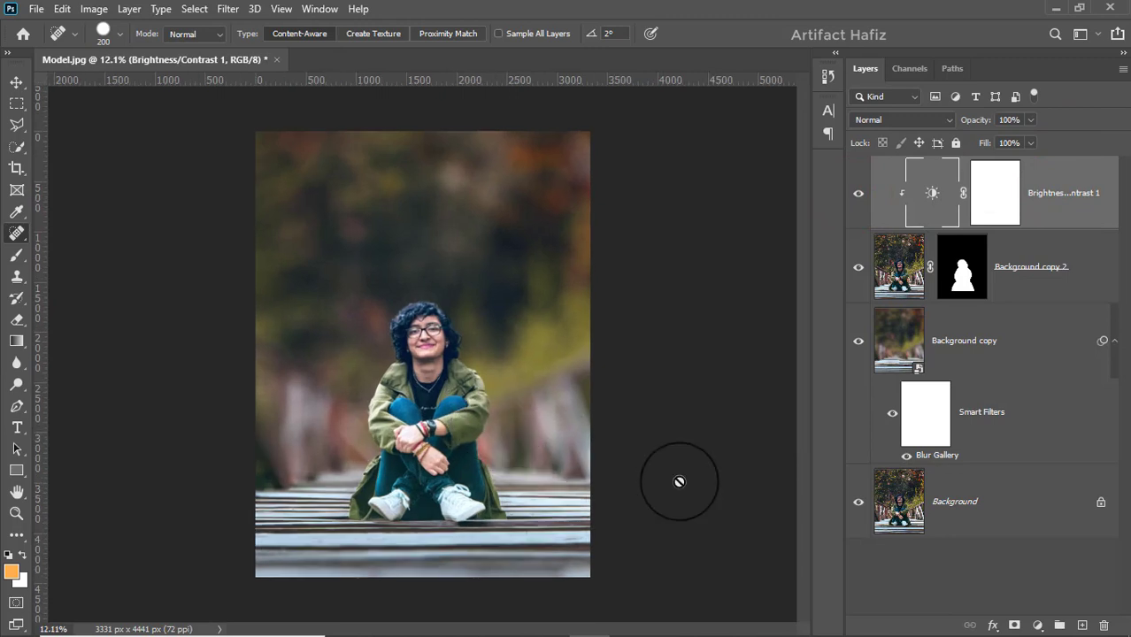
{"action": "left_click", "coordinate": [1037, 626]}
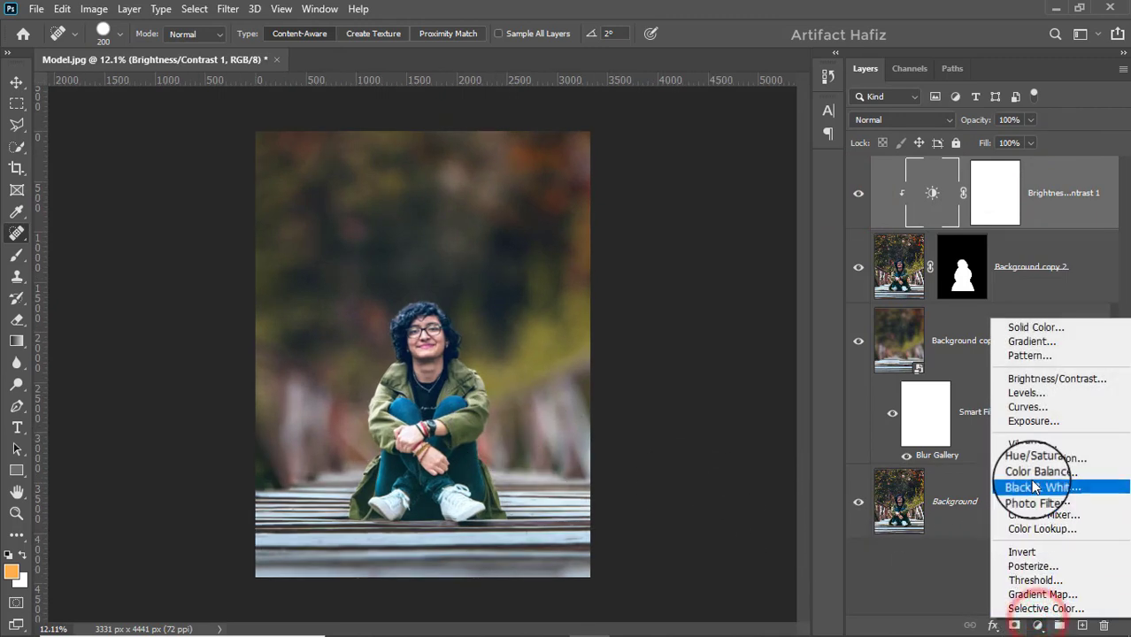
{"action": "left_click", "coordinate": [1017, 529]}
{"action": "left_click", "coordinate": [919, 219]}
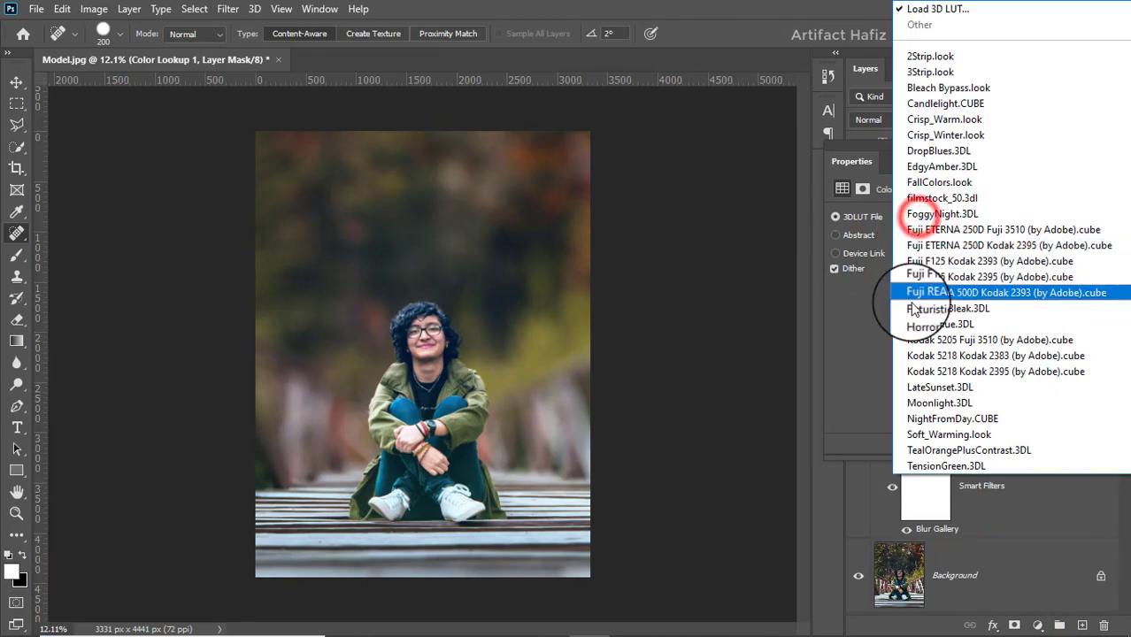
{"action": "left_click", "coordinate": [925, 434]}
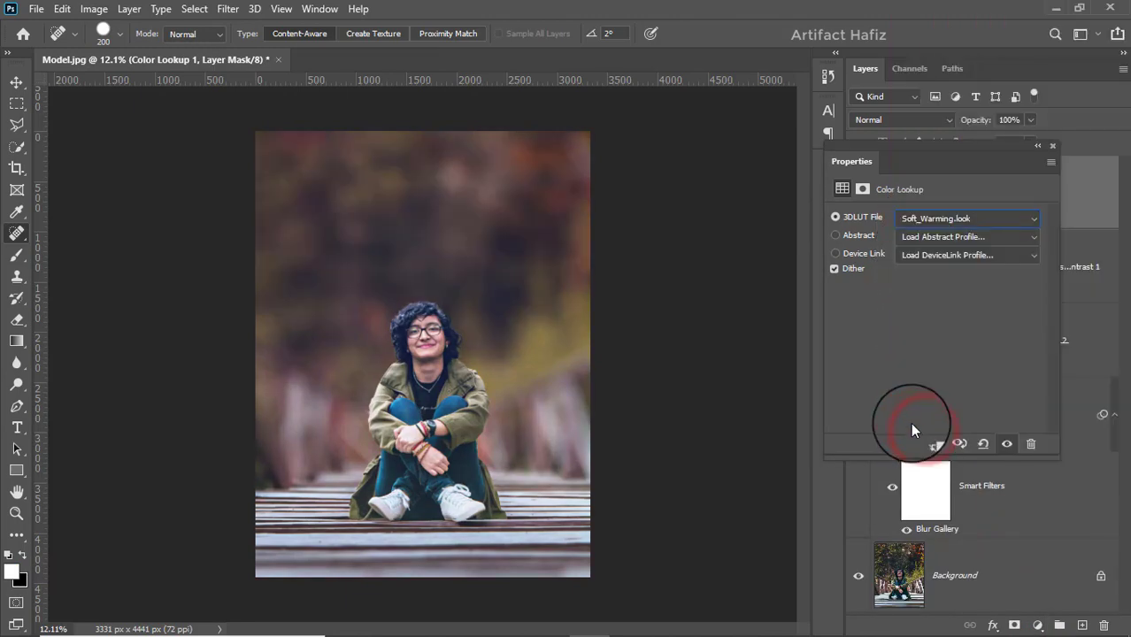
{"action": "left_click", "coordinate": [1053, 147]}
{"action": "left_click", "coordinate": [909, 119]}
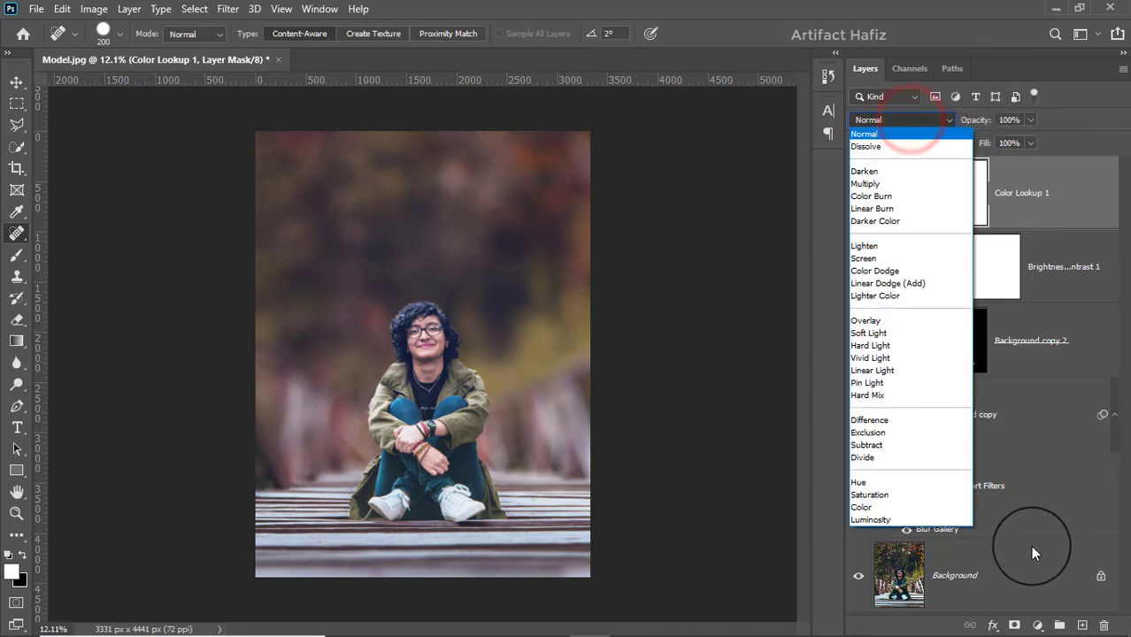
{"action": "left_click", "coordinate": [858, 518]}
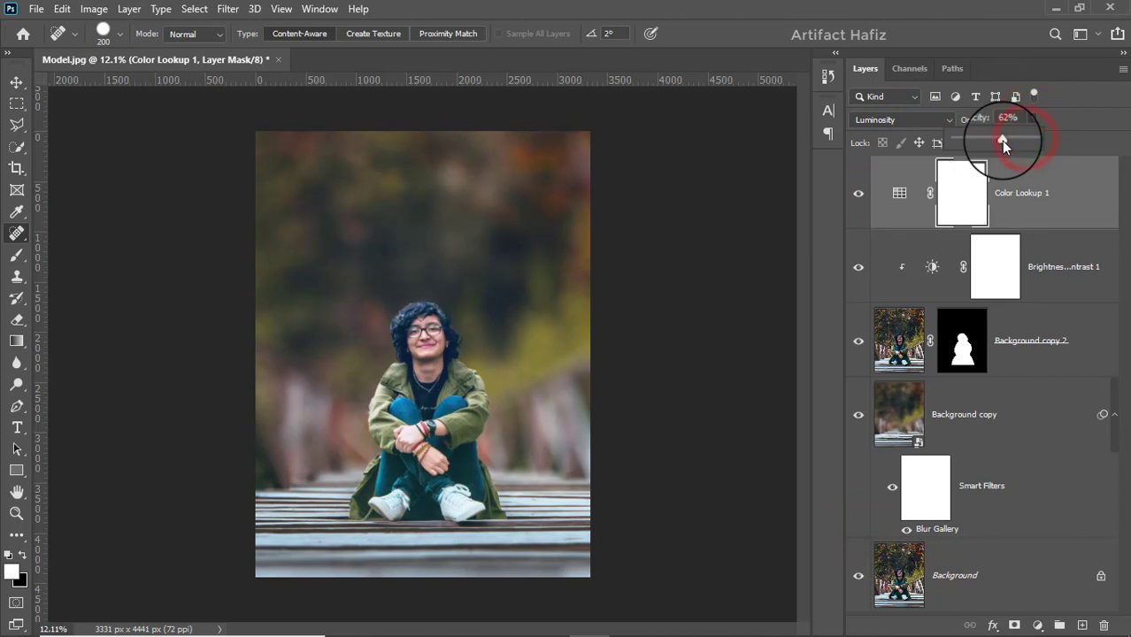
Step: Lower the Color Lookup 1 layer's opacity to 41% and stamp all visible layers into a new layer on top
{"action": "left_click_drag", "start_coordinate": [1001, 141], "coordinate": [949, 140]}
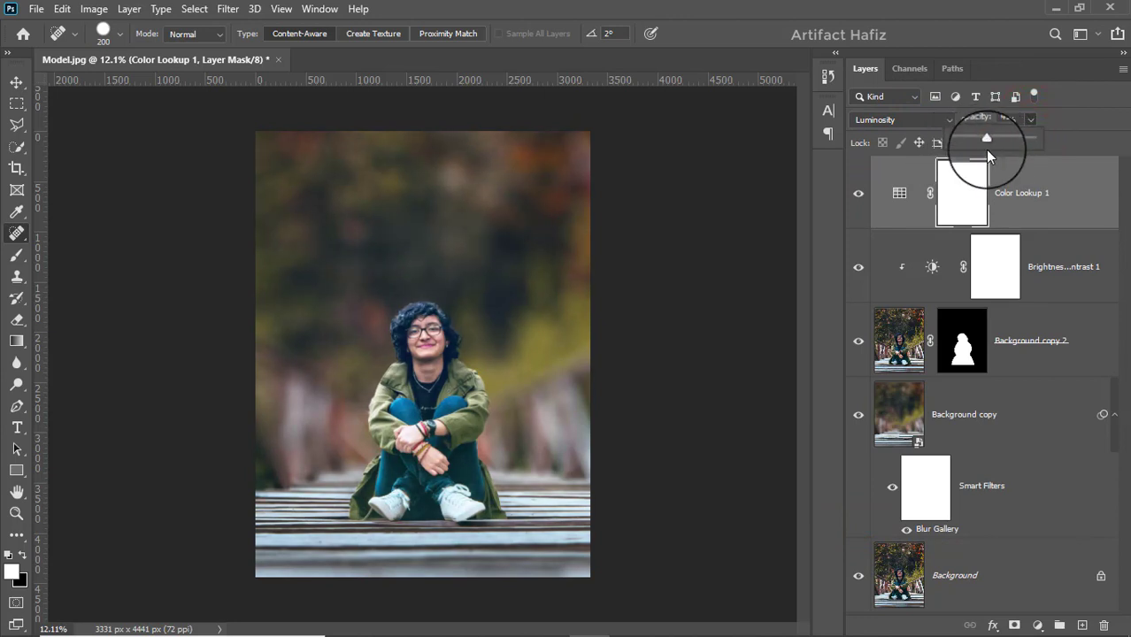
{"action": "left_click", "coordinate": [1045, 190]}
{"action": "key", "text": "ctrl+alt+shift+e"}
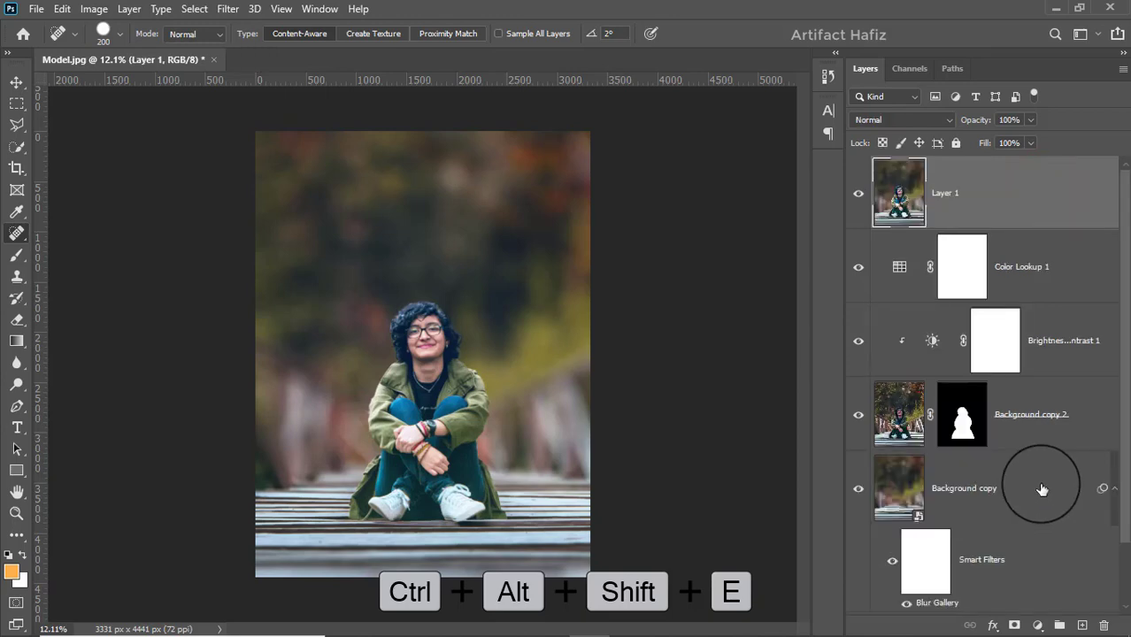
Step: Convert Layer 1 for smart filters and open it in the Camera Raw Filter
{"action": "left_click", "coordinate": [229, 11]}
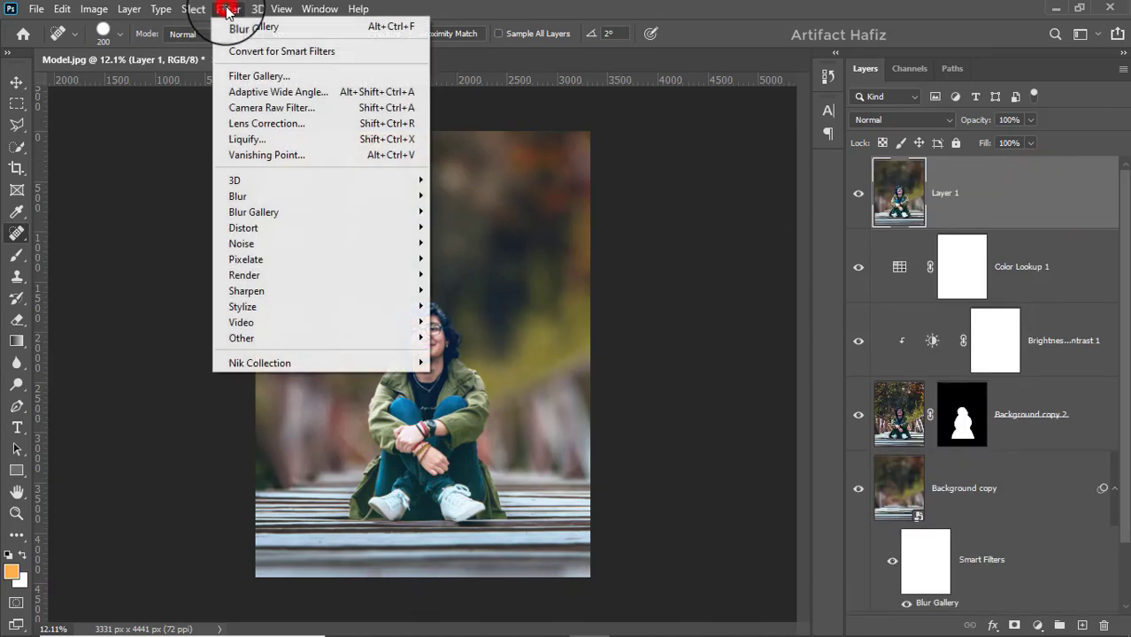
{"action": "left_click", "coordinate": [256, 51]}
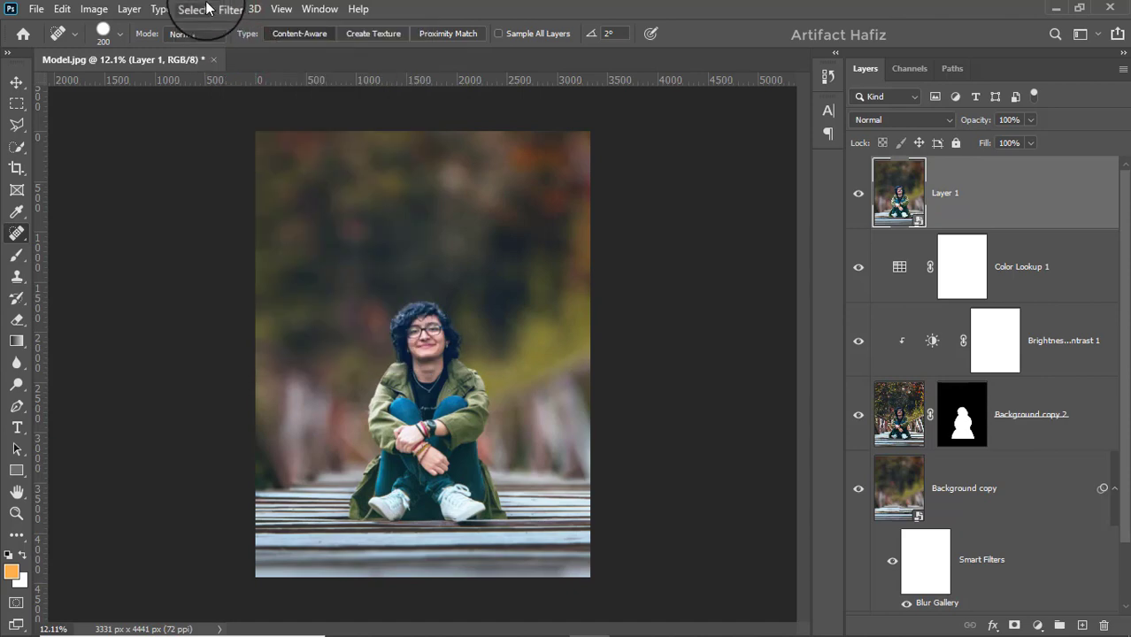
{"action": "left_click", "coordinate": [226, 9]}
{"action": "left_click", "coordinate": [245, 107]}
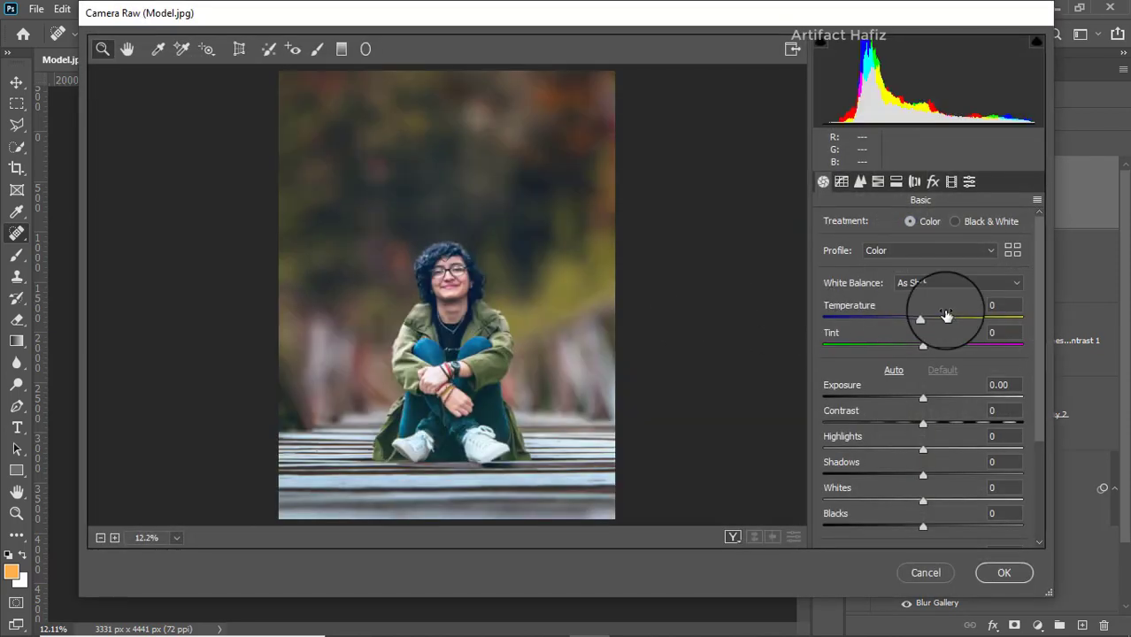
Step: Adjust the basic tones: Highlights -21, Shadows +25, Whites +25 and Blacks -4
{"action": "scroll", "coordinate": [929, 354], "scroll_direction": "down", "scroll_amount": 3}
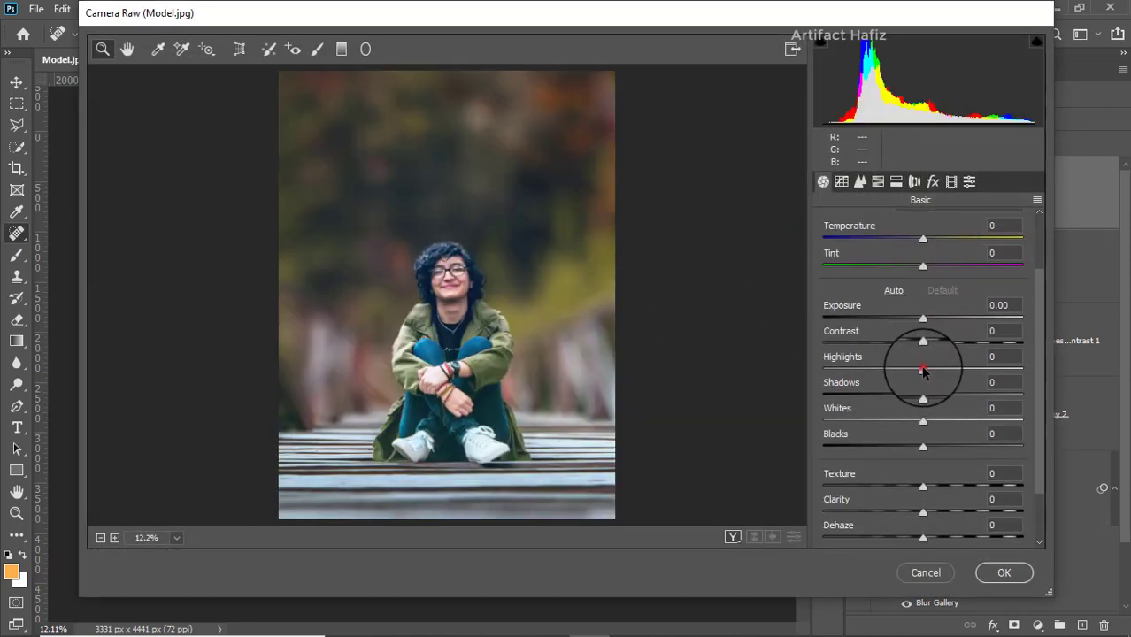
{"action": "left_click_drag", "start_coordinate": [923, 369], "coordinate": [902, 371]}
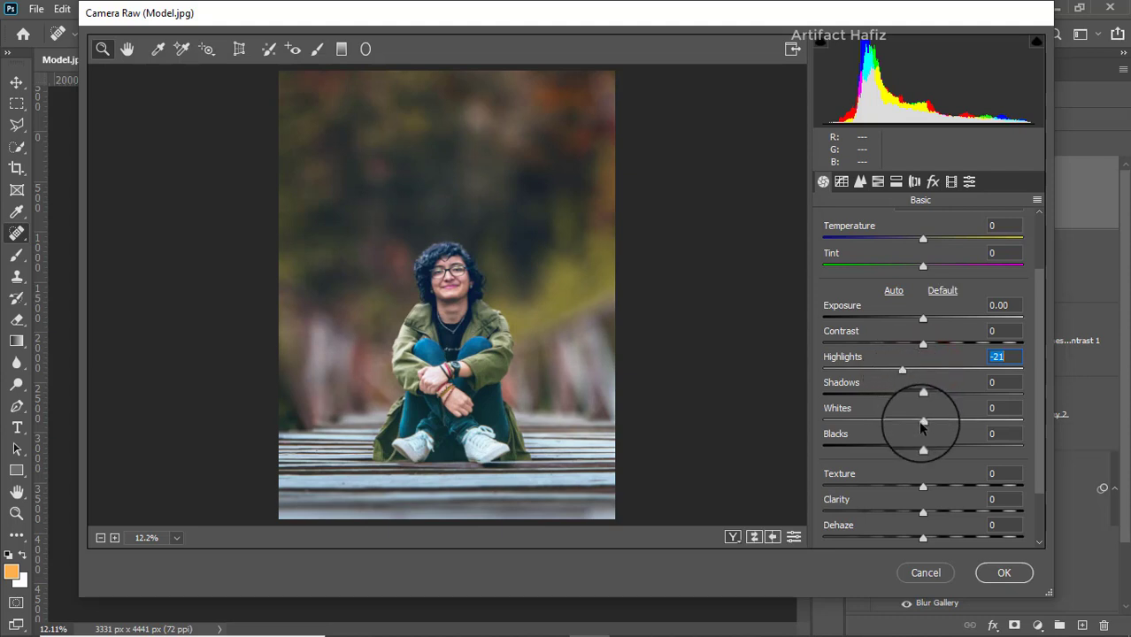
{"action": "left_click_drag", "start_coordinate": [923, 421], "coordinate": [948, 395]}
{"action": "left_click_drag", "start_coordinate": [923, 448], "coordinate": [919, 448]}
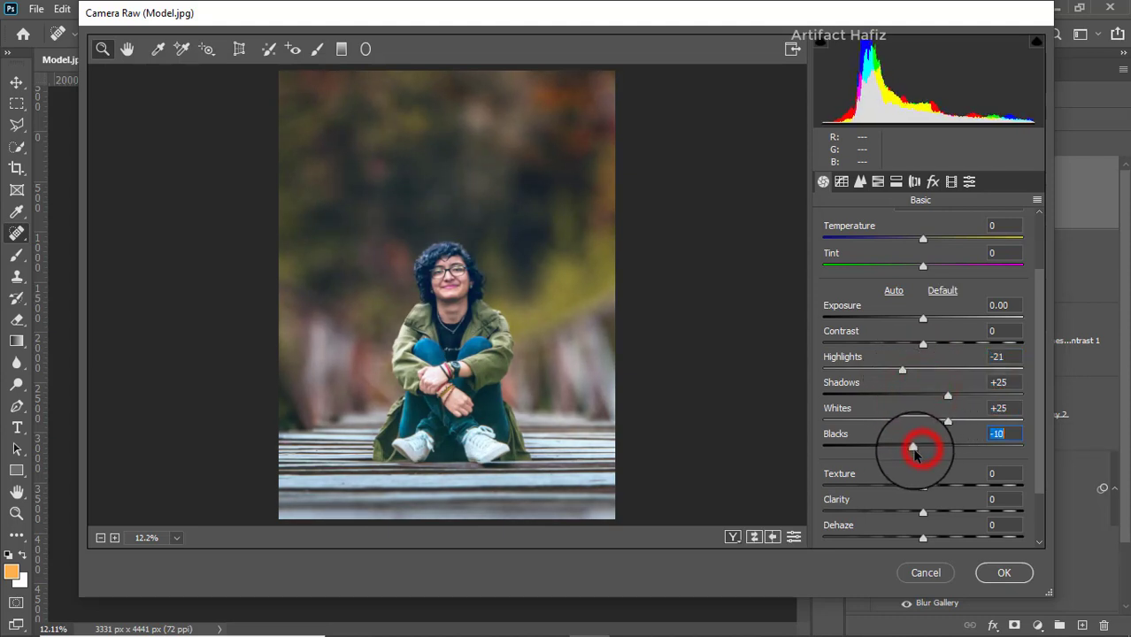
Step: Set Clarity to +3, Texture to -5 and Vibrance to -4 in the basic adjustments
{"action": "scroll", "coordinate": [927, 431], "scroll_direction": "down", "scroll_amount": 2}
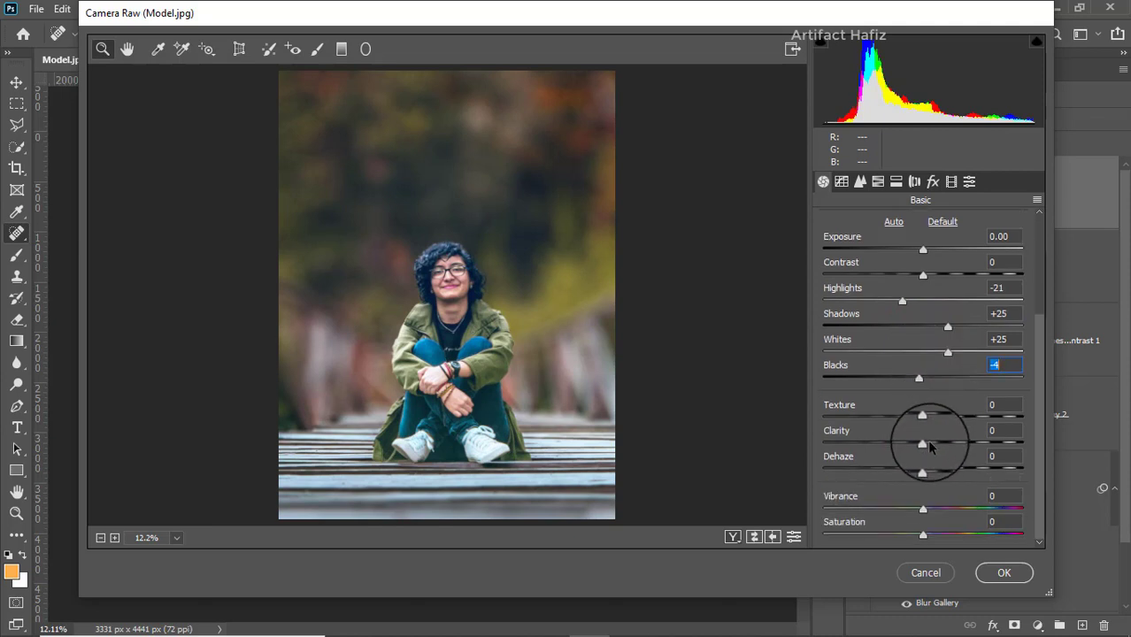
{"action": "left_click", "coordinate": [923, 445]}
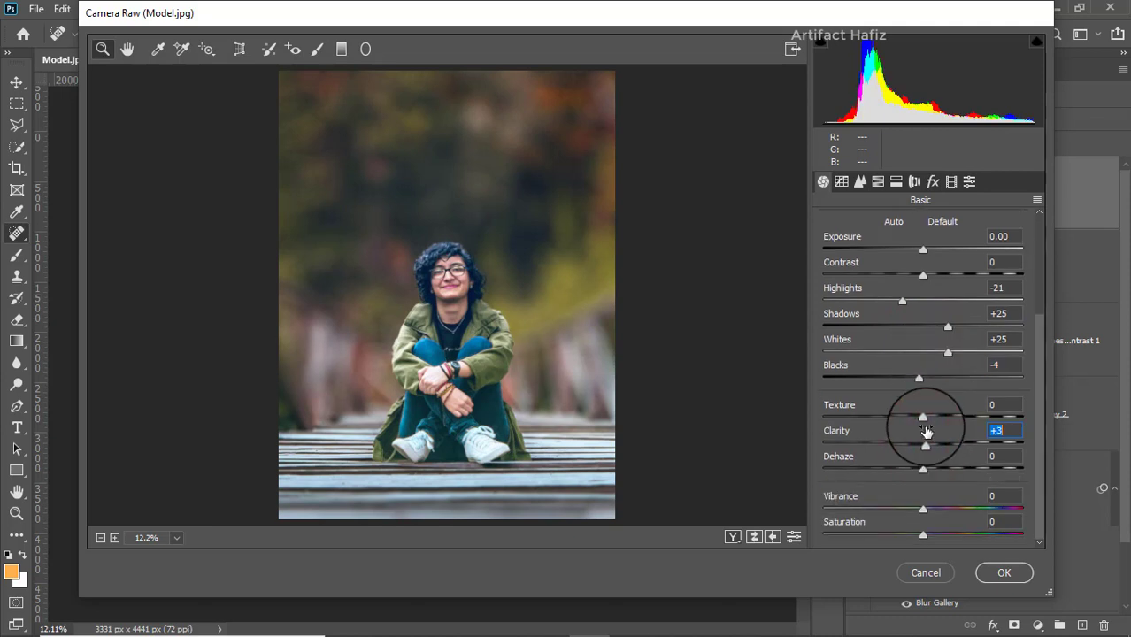
{"action": "left_click", "coordinate": [924, 420]}
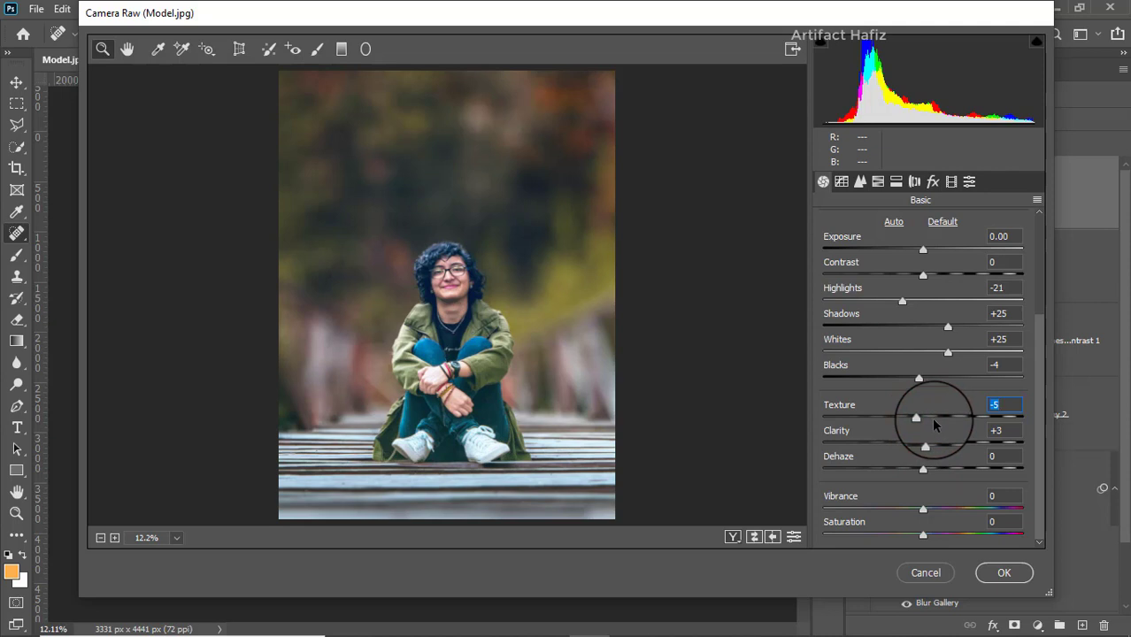
{"action": "left_click", "coordinate": [922, 509]}
{"action": "left_click_drag", "start_coordinate": [922, 510], "coordinate": [918, 510]}
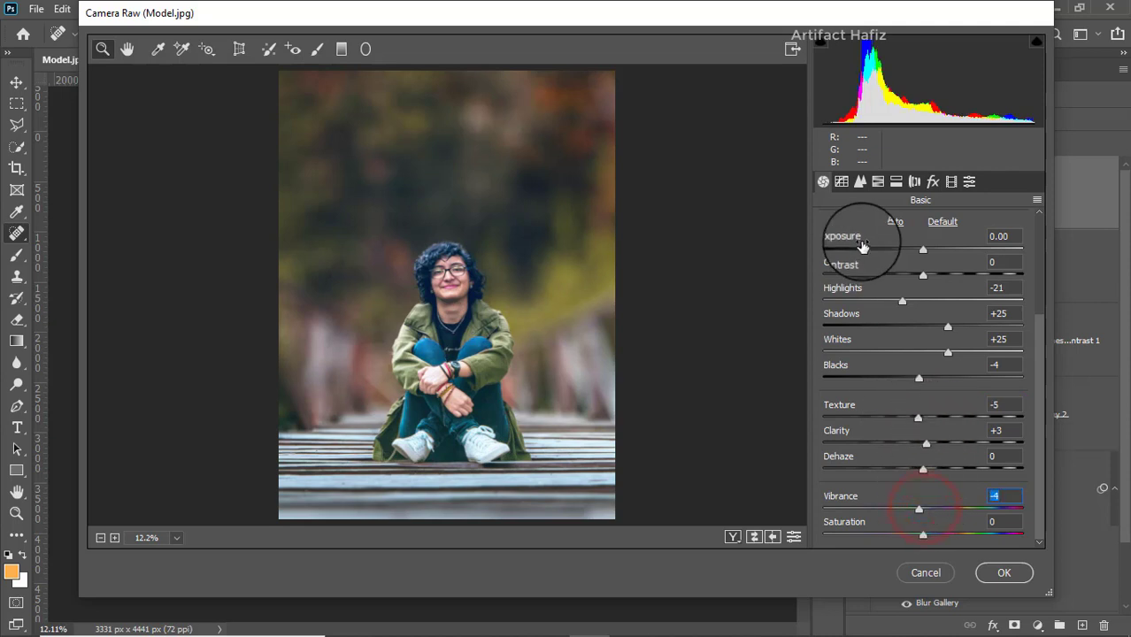
Step: Shape the RGB point tone curve into a slight S with points at input 64, output 55 and input 189, output 199
{"action": "left_click", "coordinate": [840, 182]}
{"action": "left_click_drag", "start_coordinate": [864, 465], "coordinate": [870, 470]}
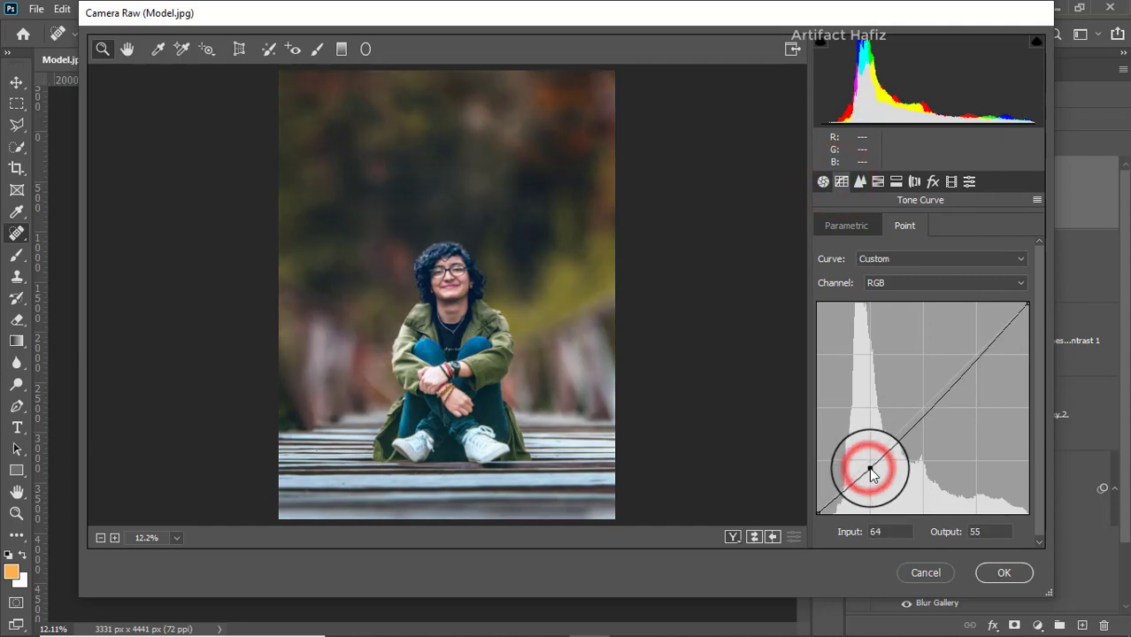
{"action": "left_click_drag", "start_coordinate": [970, 362], "coordinate": [973, 348]}
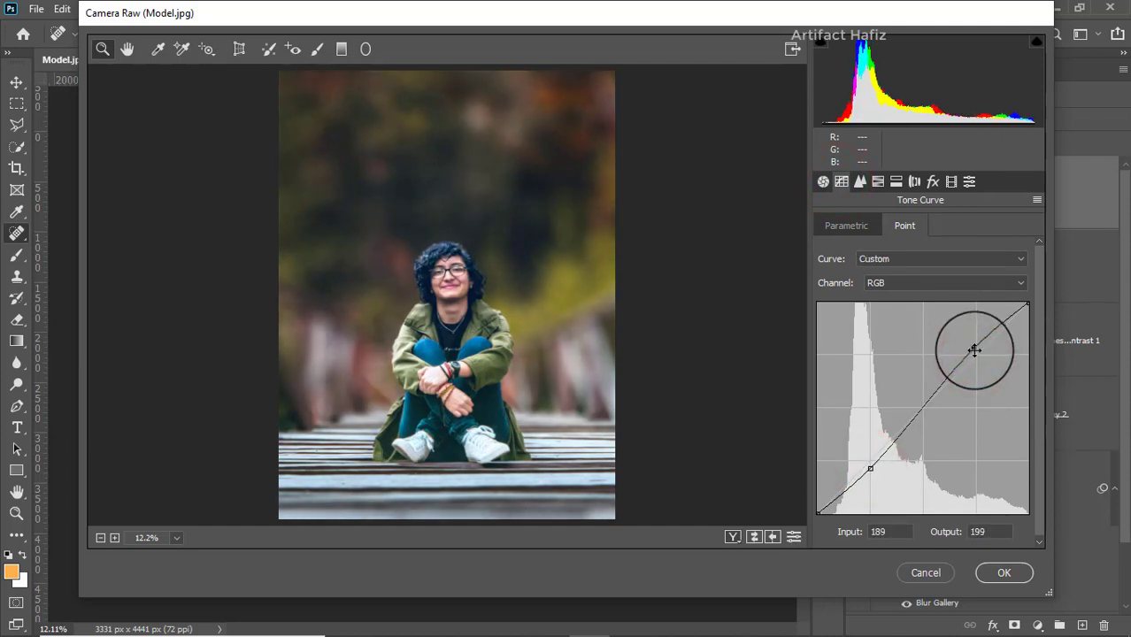
Step: Bend the Red channel's point curve into an S with points at input 66, output 55 and input 198, output 210
{"action": "left_click", "coordinate": [911, 284]}
{"action": "left_click", "coordinate": [903, 312]}
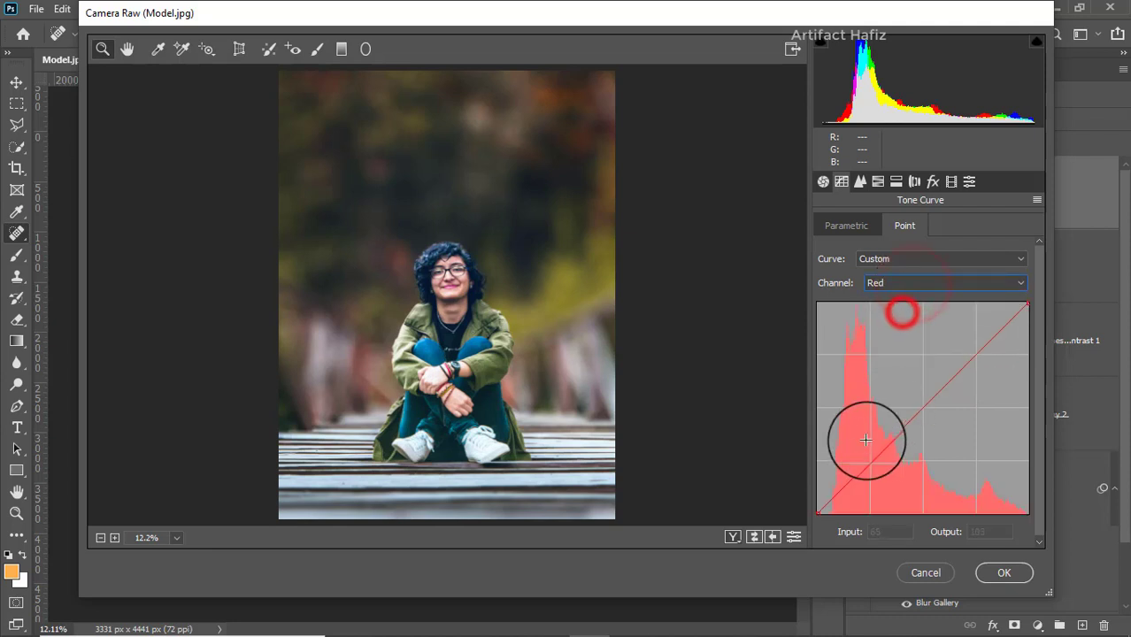
{"action": "left_click", "coordinate": [871, 468]}
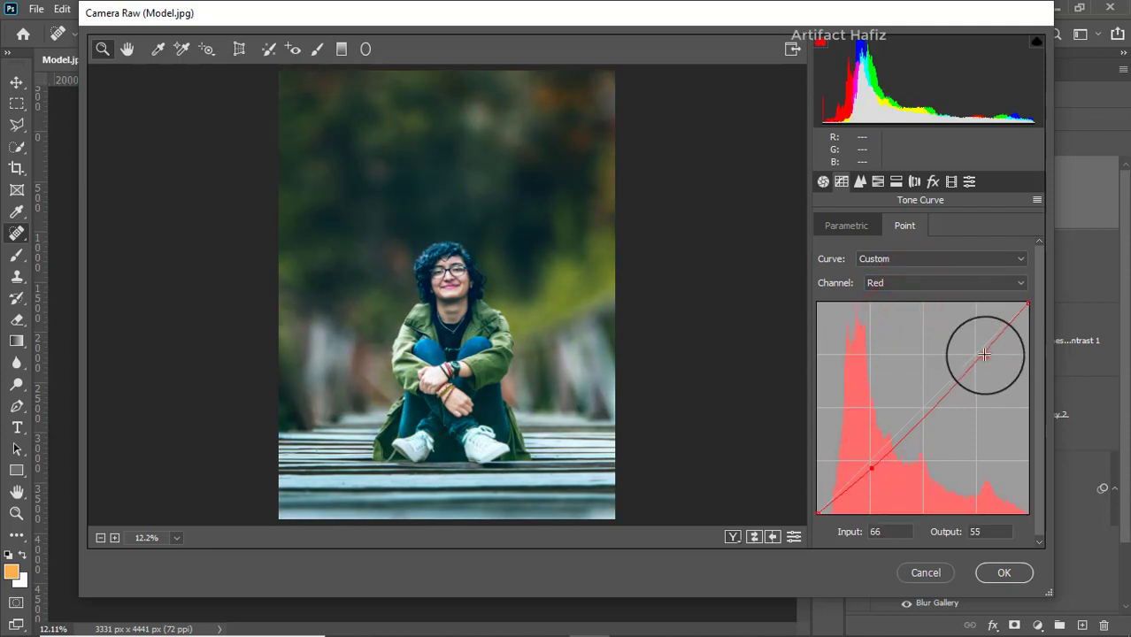
{"action": "left_click", "coordinate": [980, 339]}
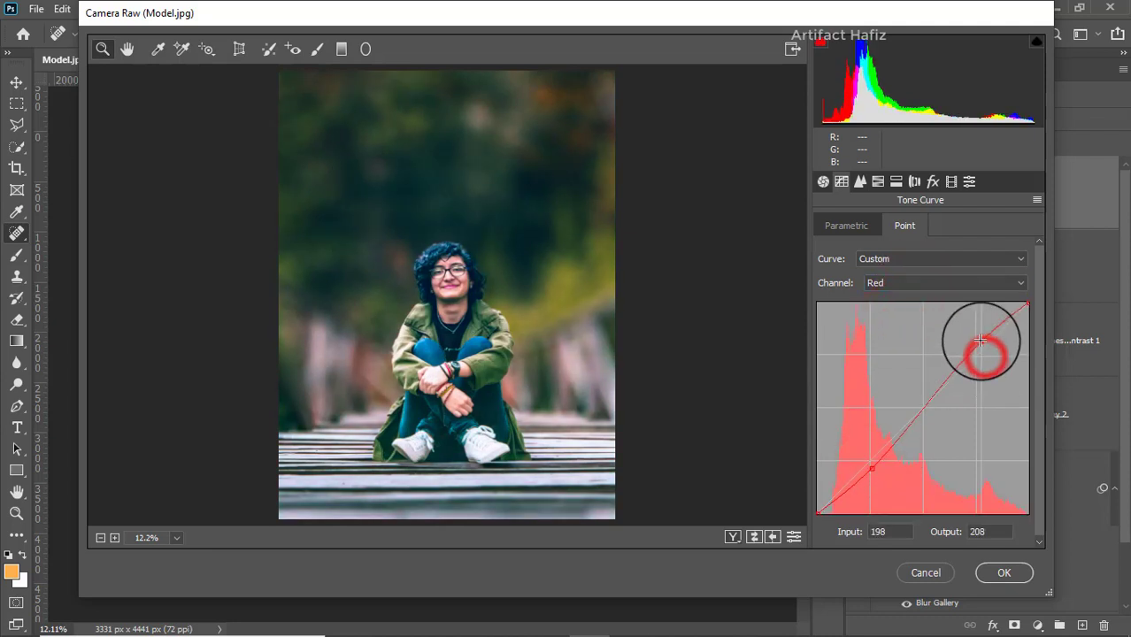
Step: Bend the Green channel's point curve into an S with points at input 68, output 55 and input 201, output 213
{"action": "left_click", "coordinate": [891, 280]}
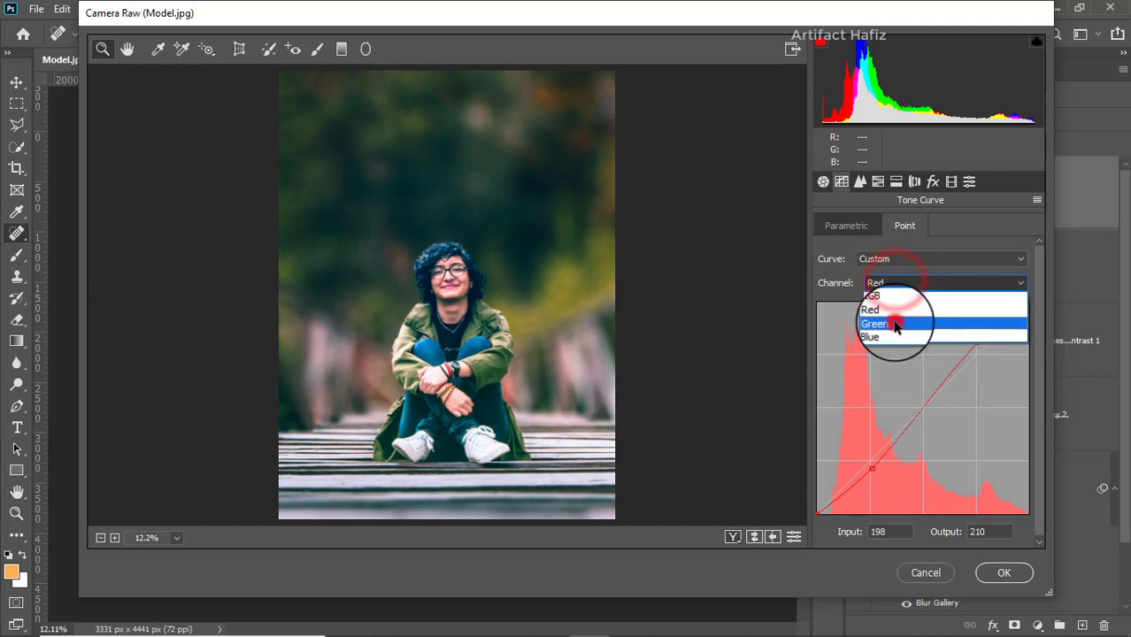
{"action": "left_click", "coordinate": [894, 322]}
{"action": "left_click_drag", "start_coordinate": [866, 455], "coordinate": [873, 468]}
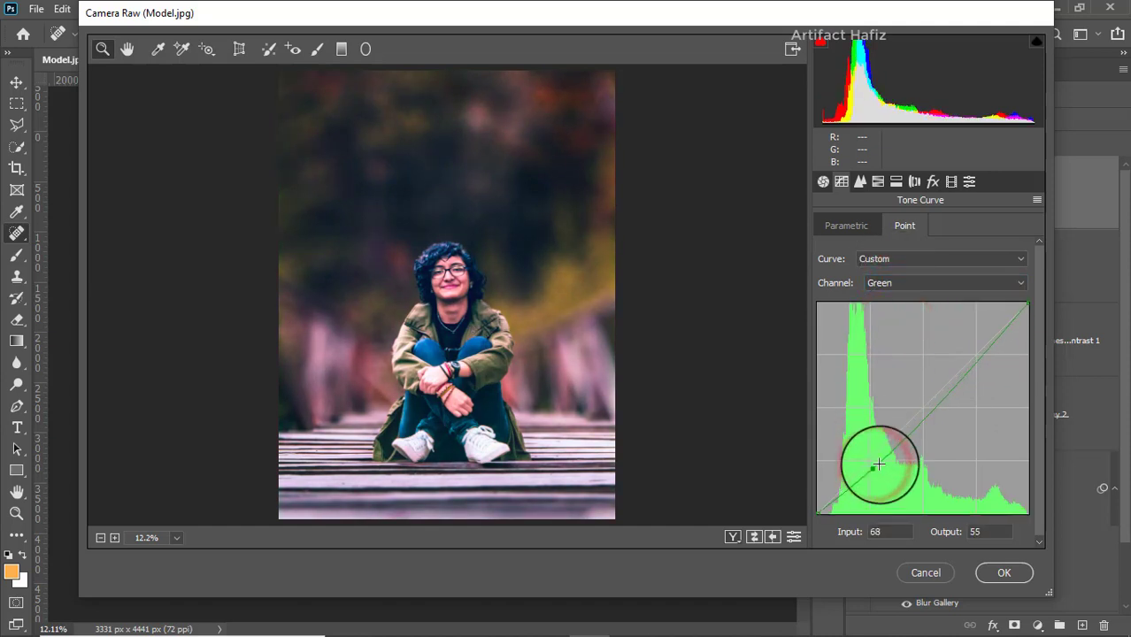
{"action": "left_click_drag", "start_coordinate": [975, 359], "coordinate": [980, 337]}
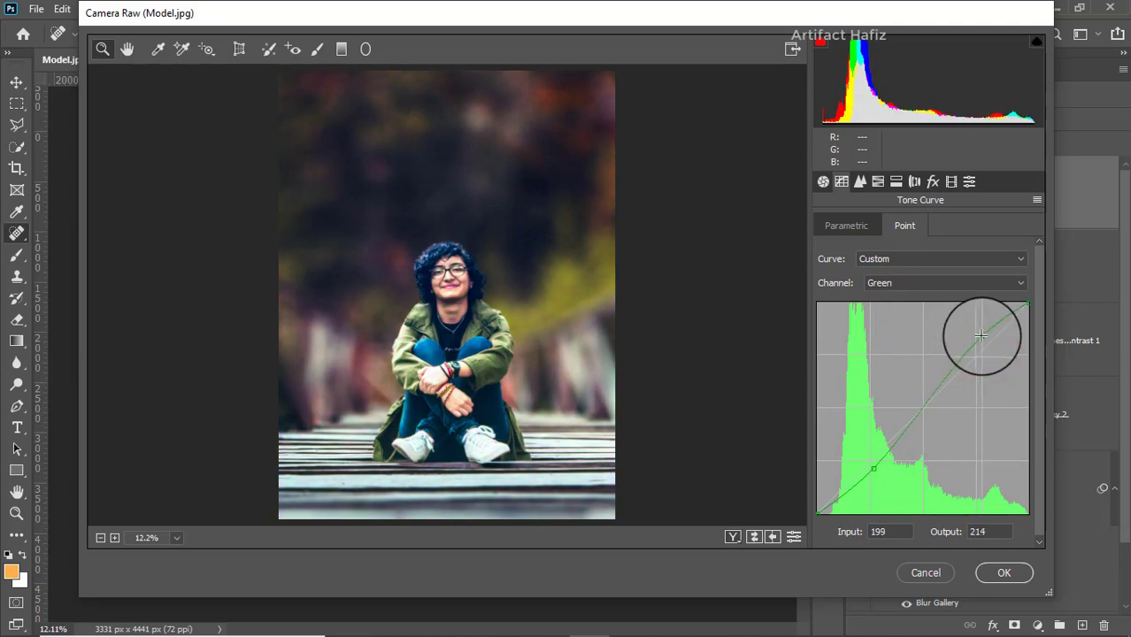
Step: Bend the Blue channel's point curve into an S with points at input 69, output 51 and about input 189, output 211
{"action": "left_click", "coordinate": [896, 283]}
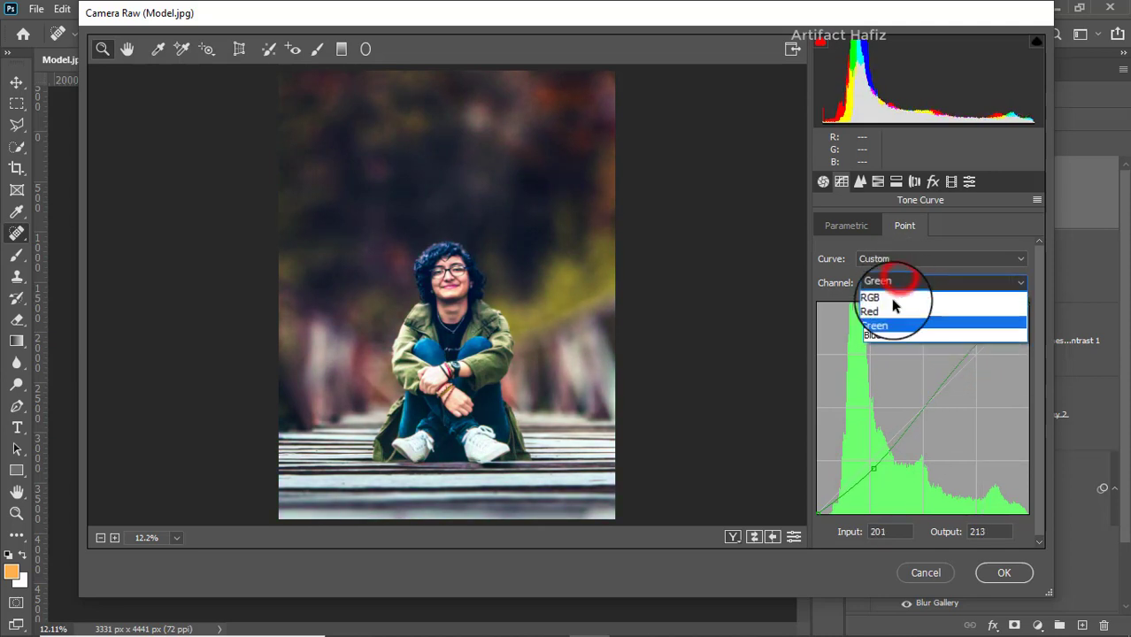
{"action": "left_click", "coordinate": [890, 335]}
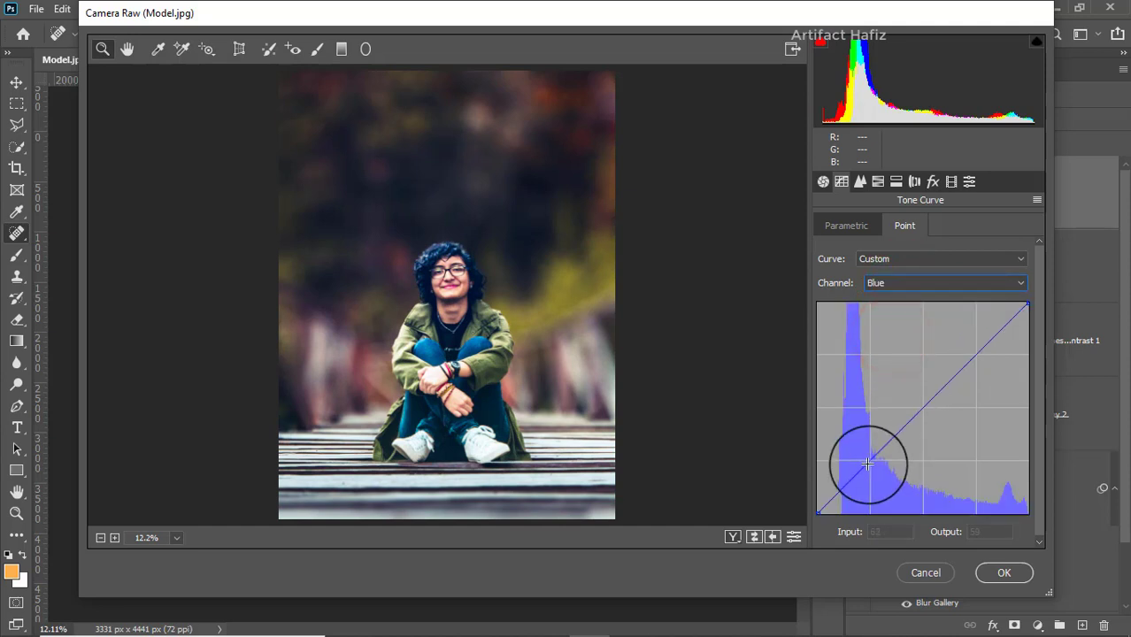
{"action": "left_click_drag", "start_coordinate": [866, 462], "coordinate": [872, 466]}
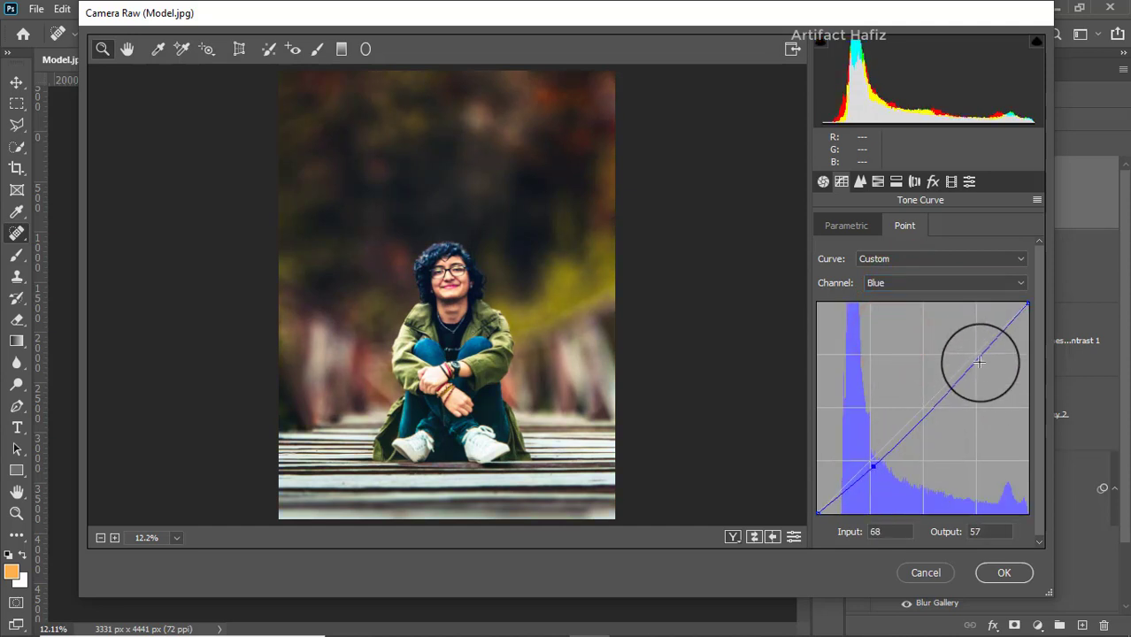
{"action": "left_click_drag", "start_coordinate": [973, 358], "coordinate": [973, 339]}
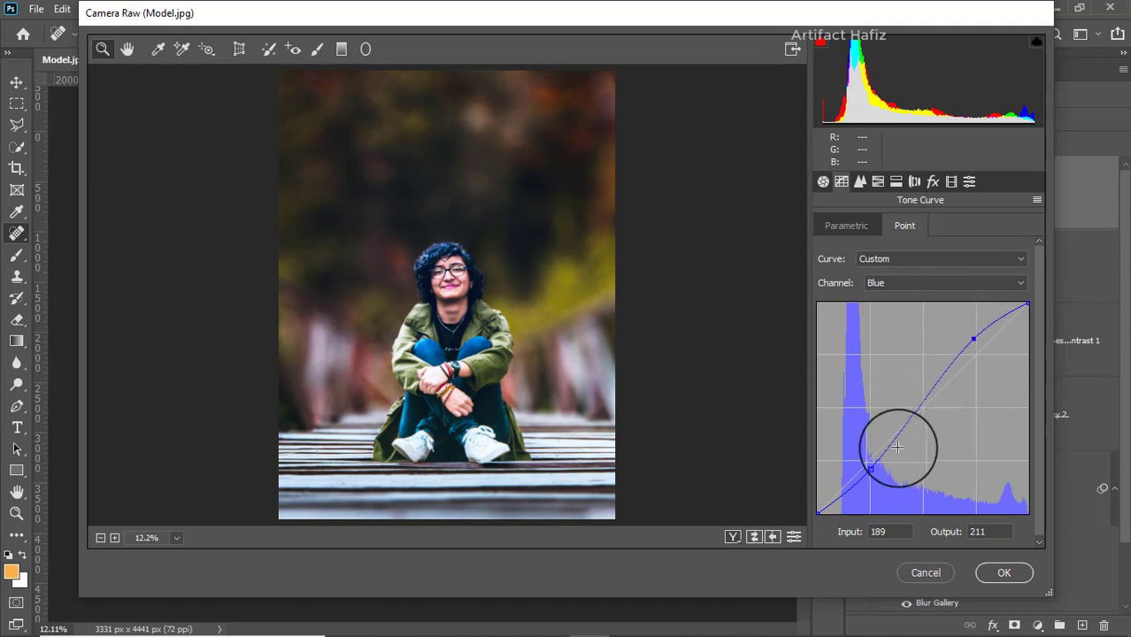
{"action": "left_click_drag", "start_coordinate": [872, 466], "coordinate": [874, 470]}
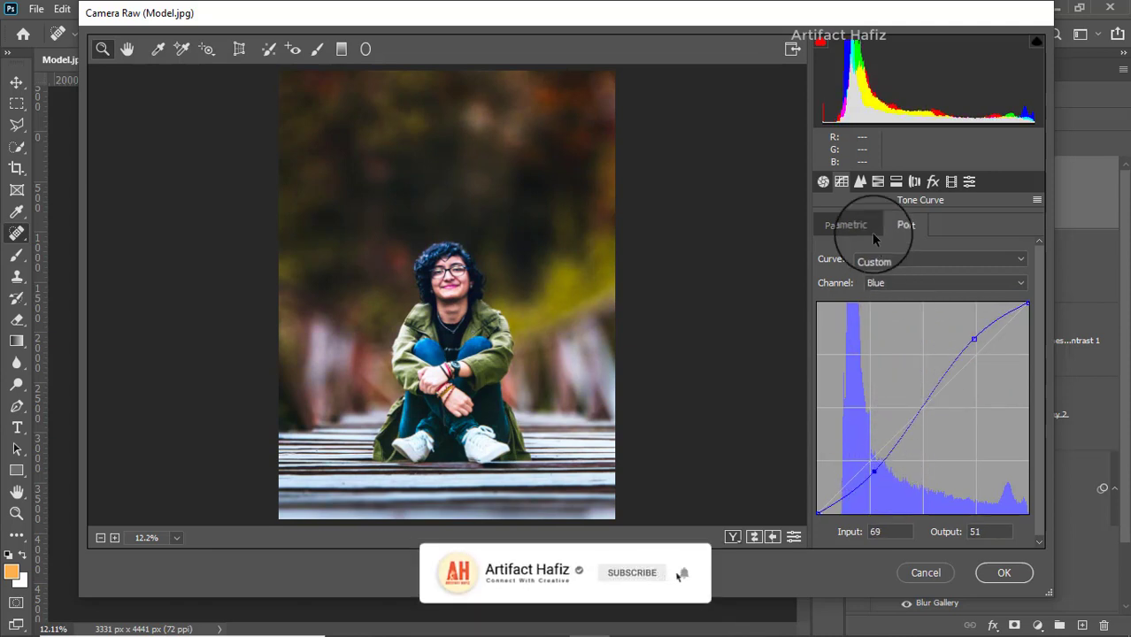
Step: Set the sharpening Amount to 5 and the Luminance noise reduction to 15
{"action": "left_click", "coordinate": [878, 182]}
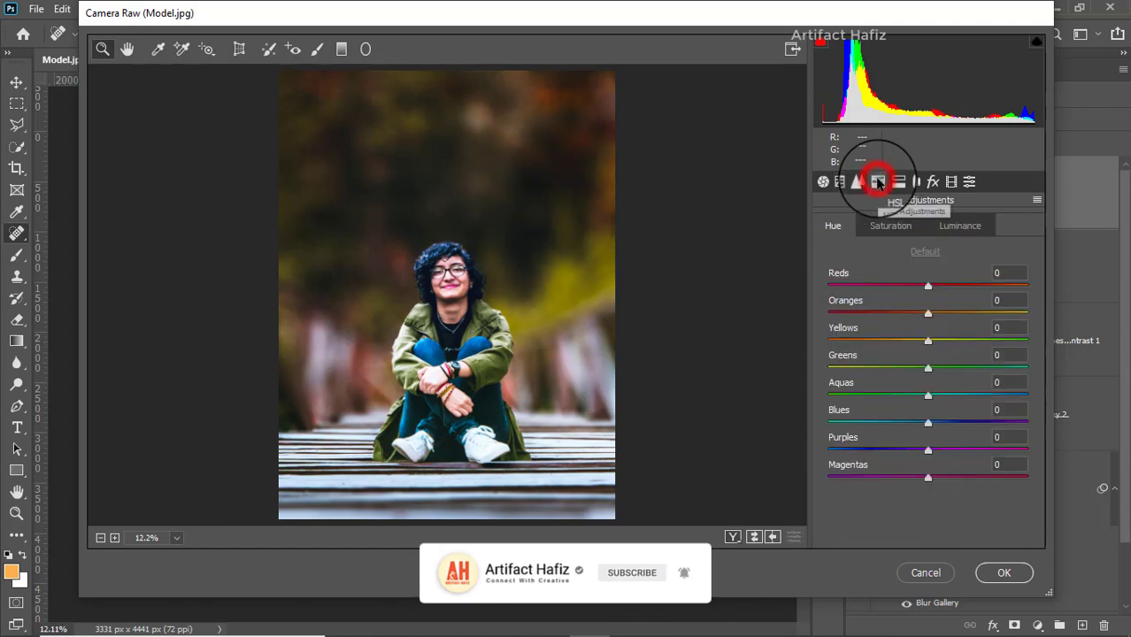
{"action": "left_click", "coordinate": [860, 181]}
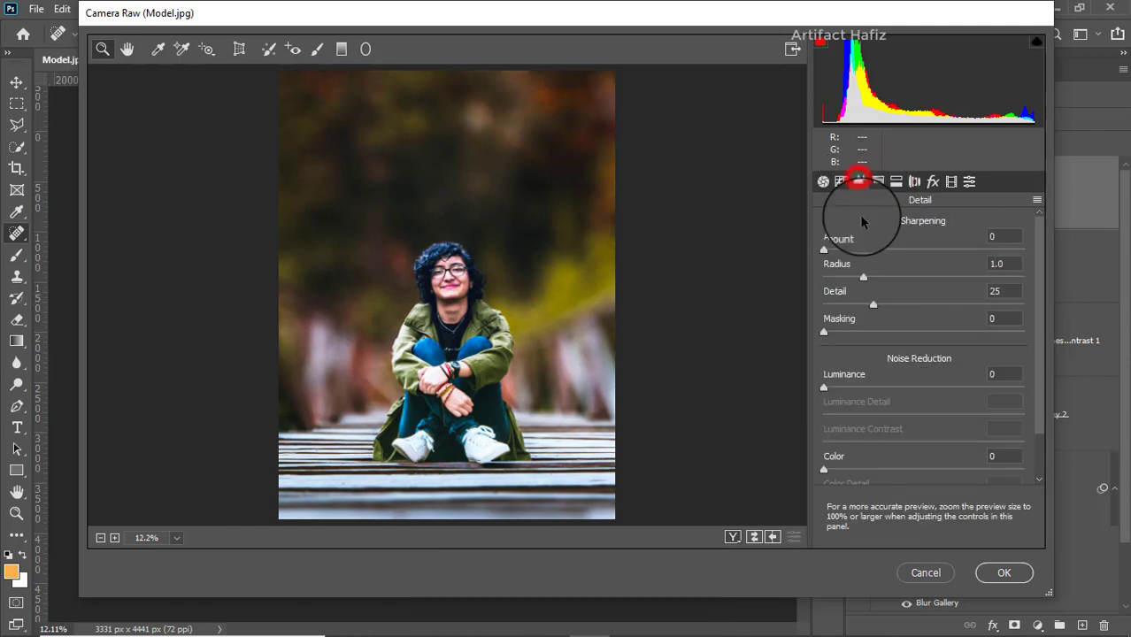
{"action": "left_click", "coordinate": [825, 248]}
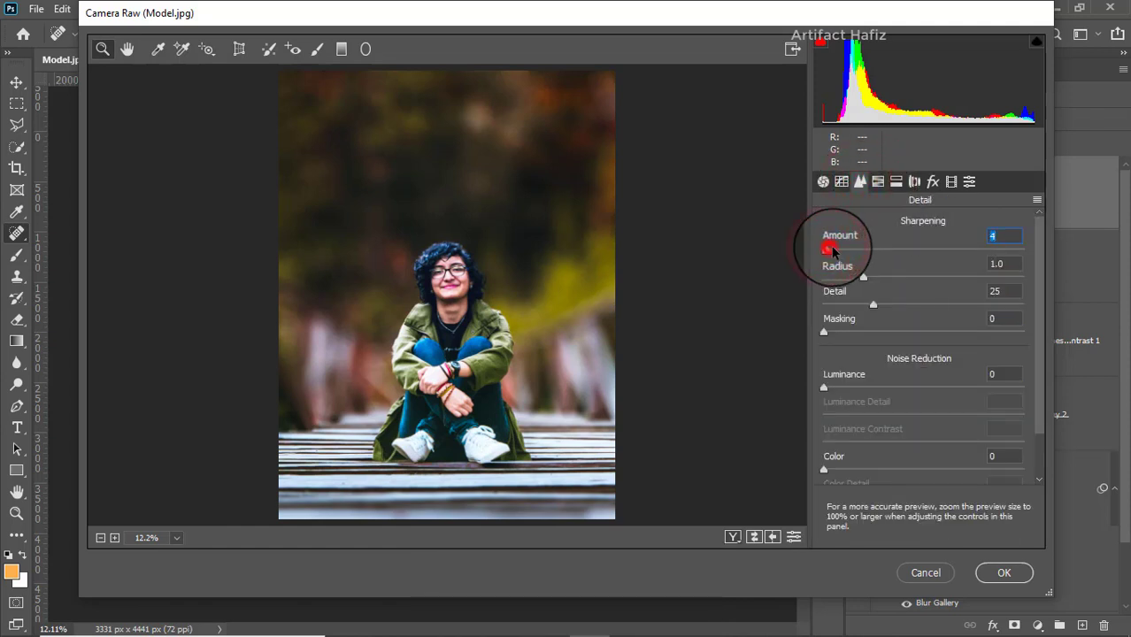
{"action": "left_click_drag", "start_coordinate": [823, 386], "coordinate": [848, 394]}
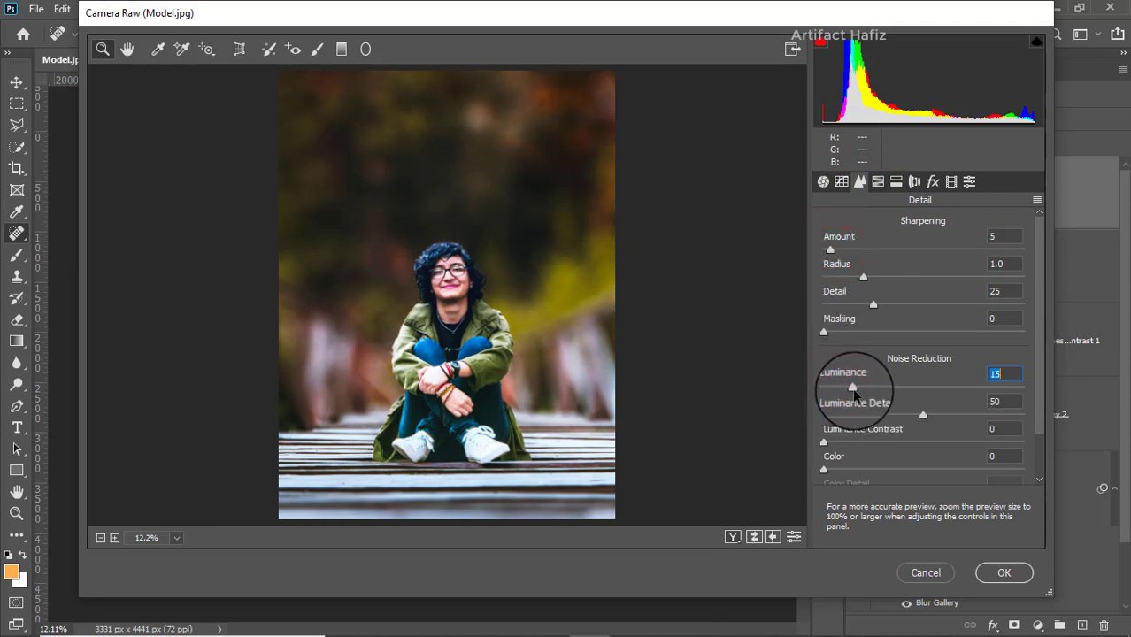
Step: Set the HSL saturation to +21 for Reds, +37 for Oranges, -52 for Yellows, -63 for Greens and -72 for Aquas
{"action": "left_click", "coordinate": [877, 183]}
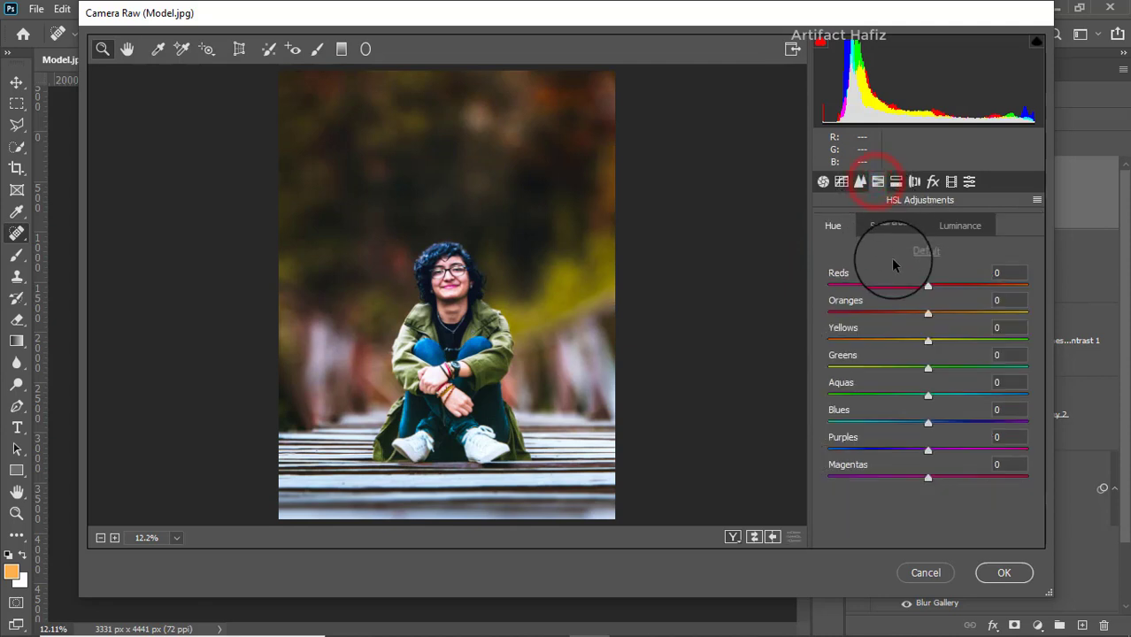
{"action": "left_click", "coordinate": [900, 223]}
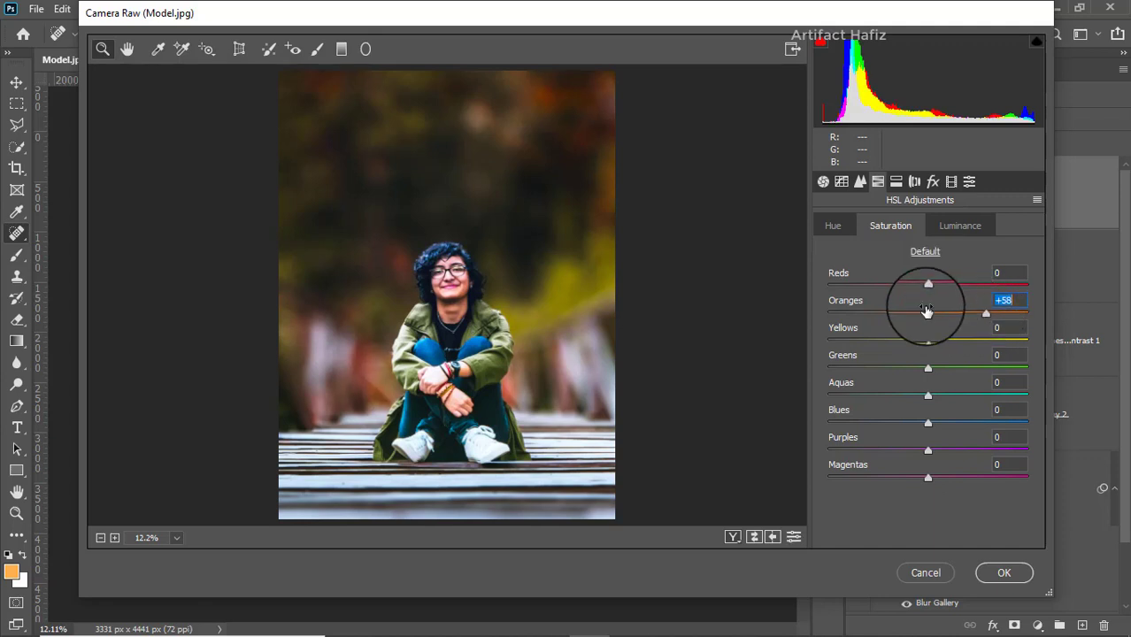
{"action": "mouse_move", "coordinate": [927, 285]}
{"action": "left_mouse_down"}
{"action": "mouse_move", "coordinate": [967, 285]}
{"action": "mouse_move", "coordinate": [948, 285]}
{"action": "left_mouse_up"}
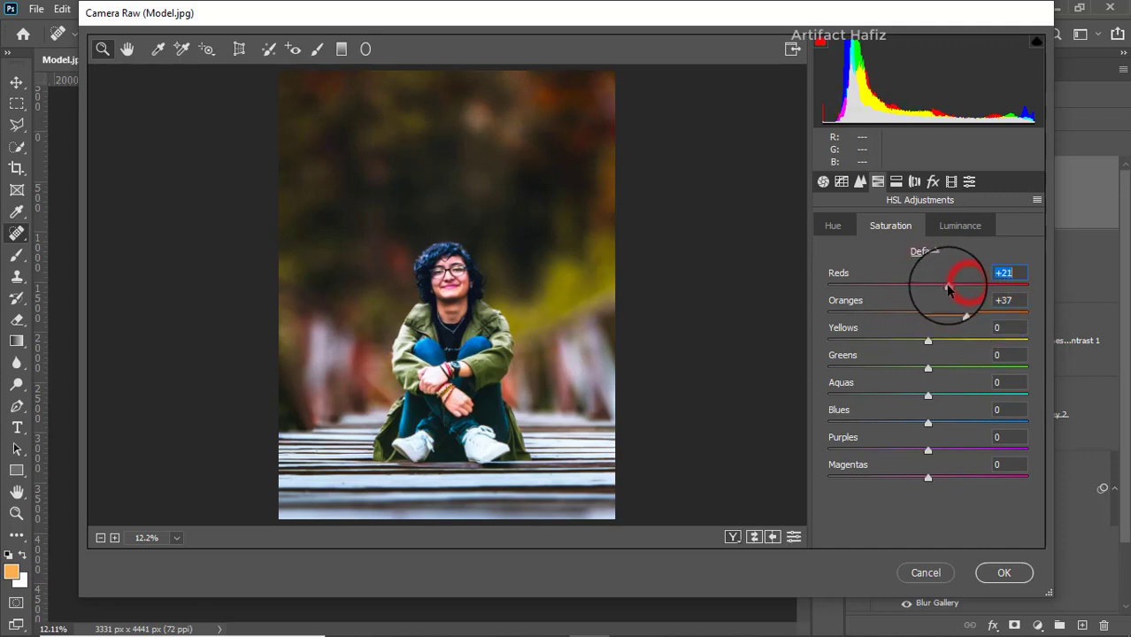
{"action": "left_click_drag", "start_coordinate": [927, 341], "coordinate": [851, 341]}
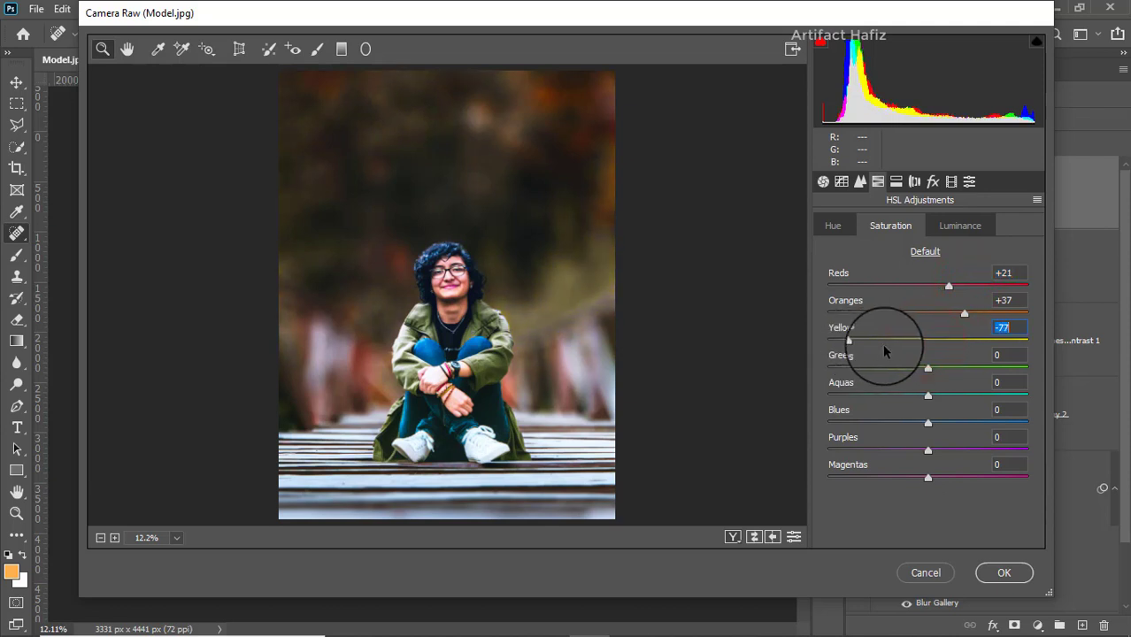
{"action": "left_click_drag", "start_coordinate": [926, 366], "coordinate": [864, 367]}
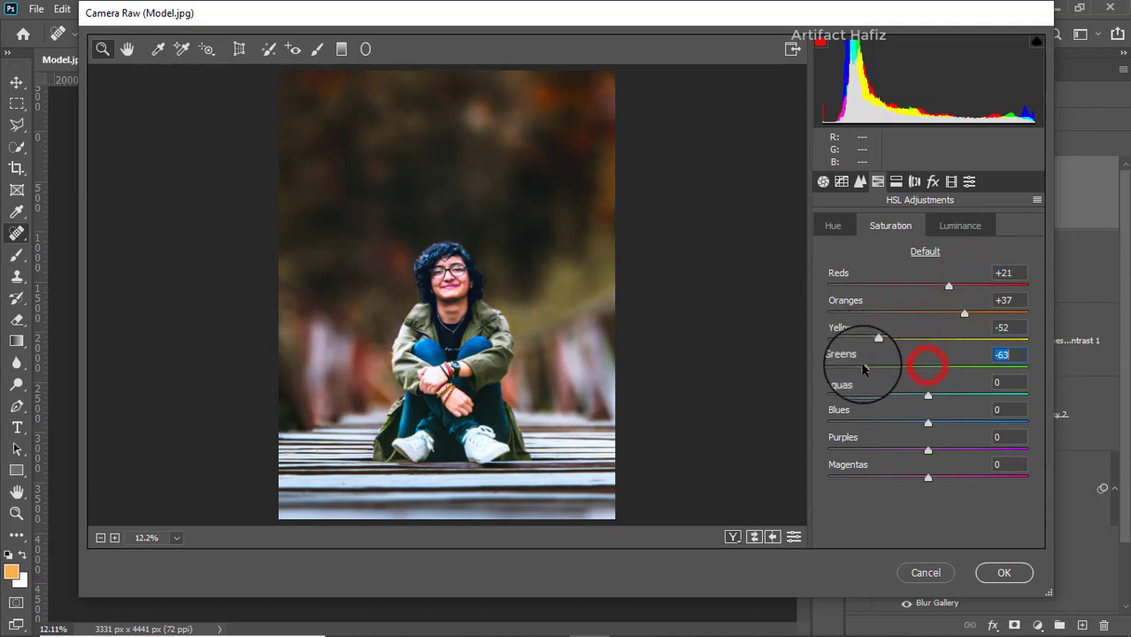
{"action": "left_click", "coordinate": [926, 396]}
{"action": "left_click_drag", "start_coordinate": [927, 397], "coordinate": [855, 396]}
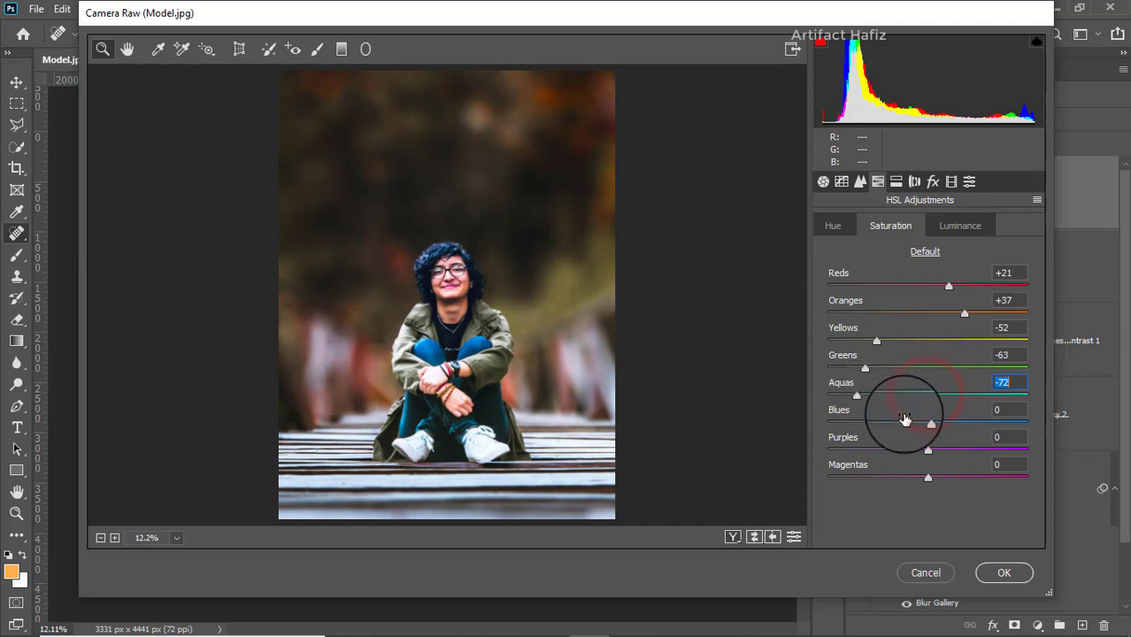
Step: Set the HSL saturation to -68 for Blues, -85 for Purples and +43 for Magentas, and the luminance to +6 for Reds and +7 for Oranges
{"action": "left_click_drag", "start_coordinate": [930, 423], "coordinate": [843, 450]}
{"action": "left_click_drag", "start_coordinate": [927, 478], "coordinate": [849, 479]}
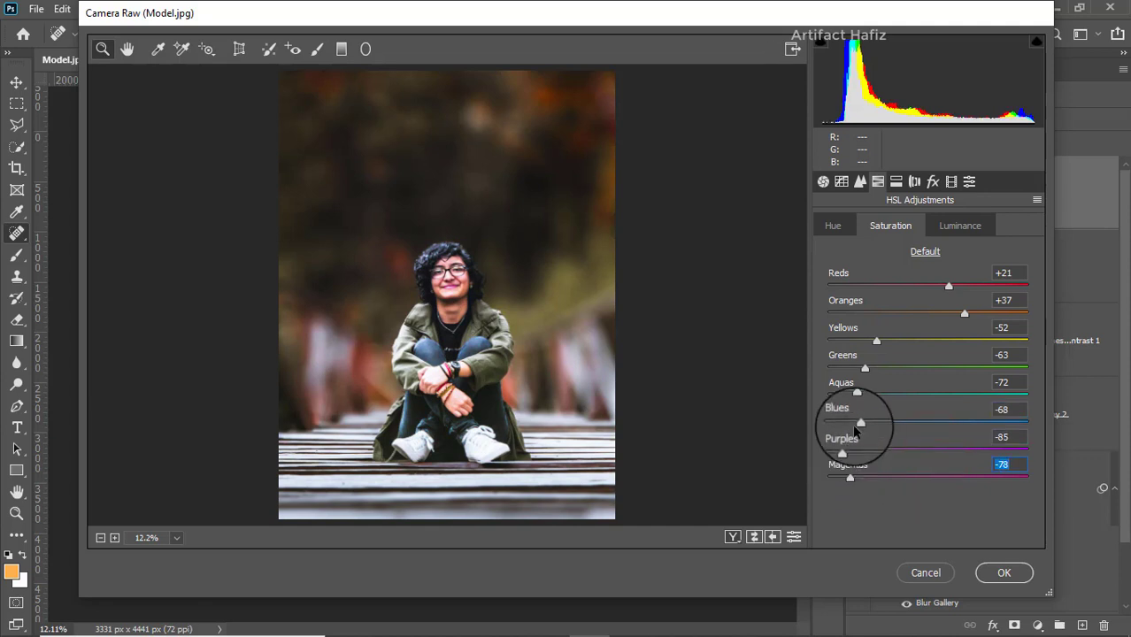
{"action": "left_click", "coordinate": [953, 224]}
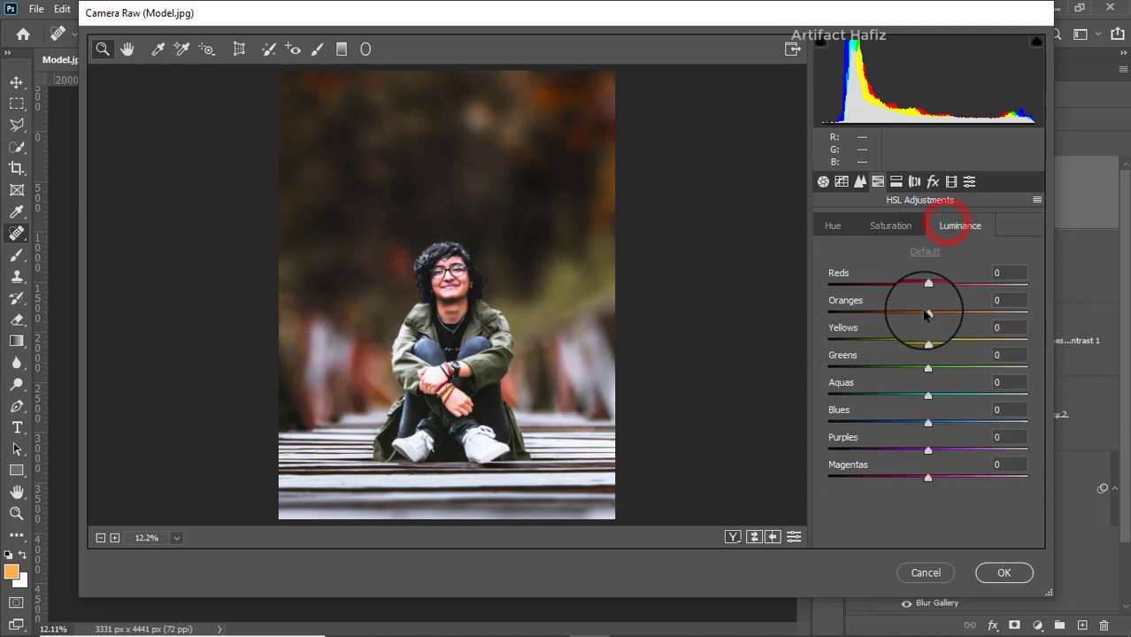
{"action": "left_click_drag", "start_coordinate": [927, 314], "coordinate": [934, 285]}
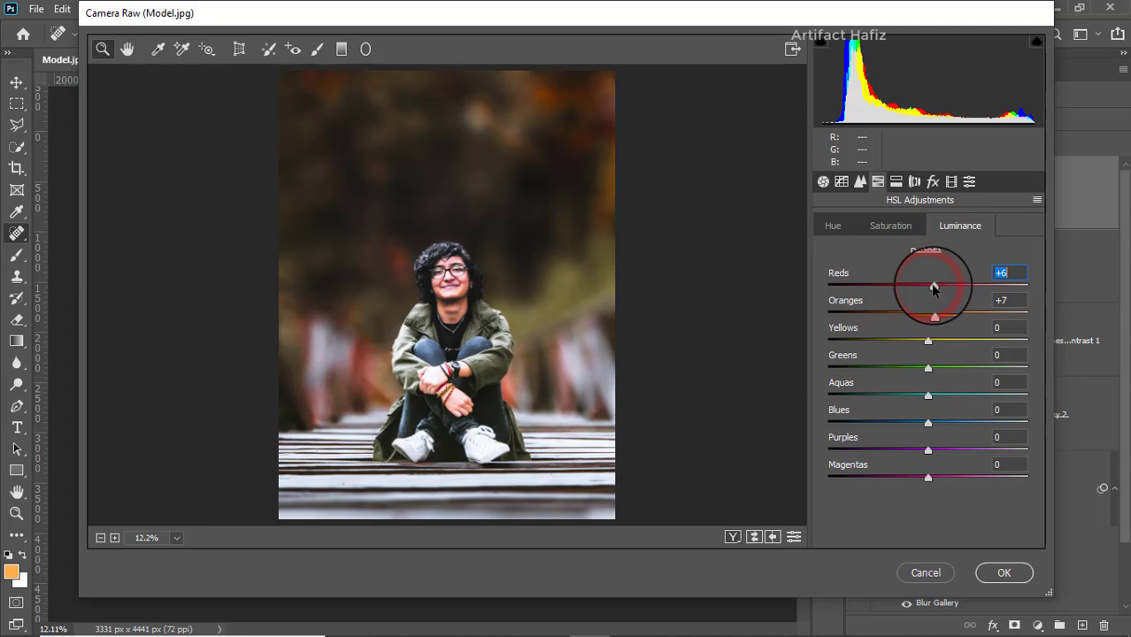
{"action": "left_click", "coordinate": [887, 226]}
{"action": "left_click_drag", "start_coordinate": [846, 476], "coordinate": [972, 476]}
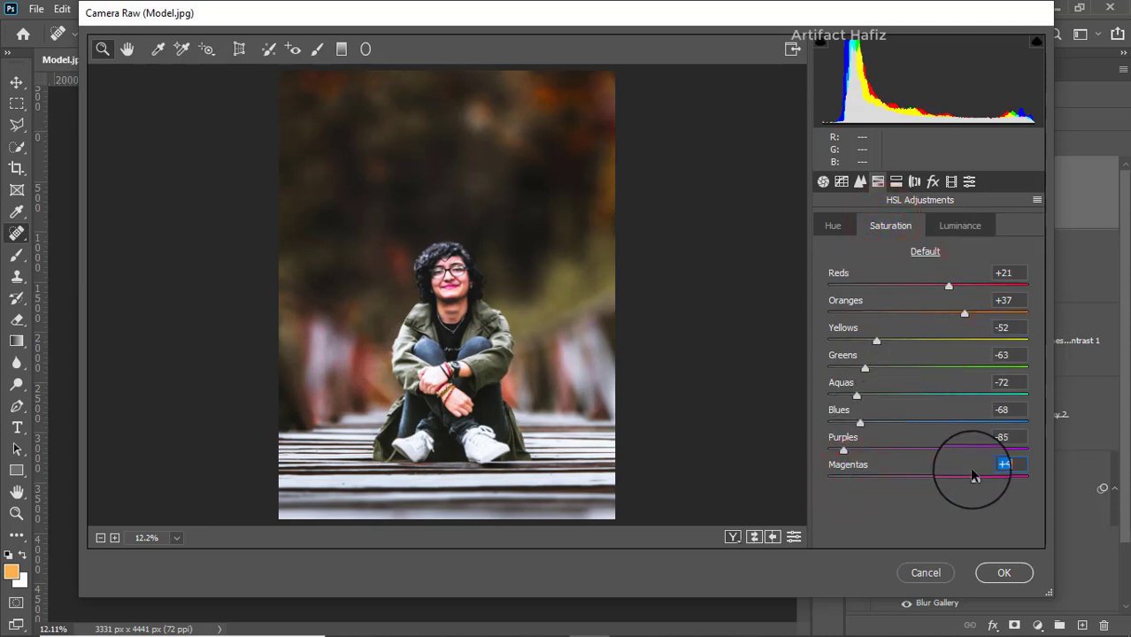
Step: Set the HSL luminance to -33 for Yellows, -27 for Greens, -13 for Aquas, -12 for Blues and -20 for Purples
{"action": "left_click", "coordinate": [941, 225]}
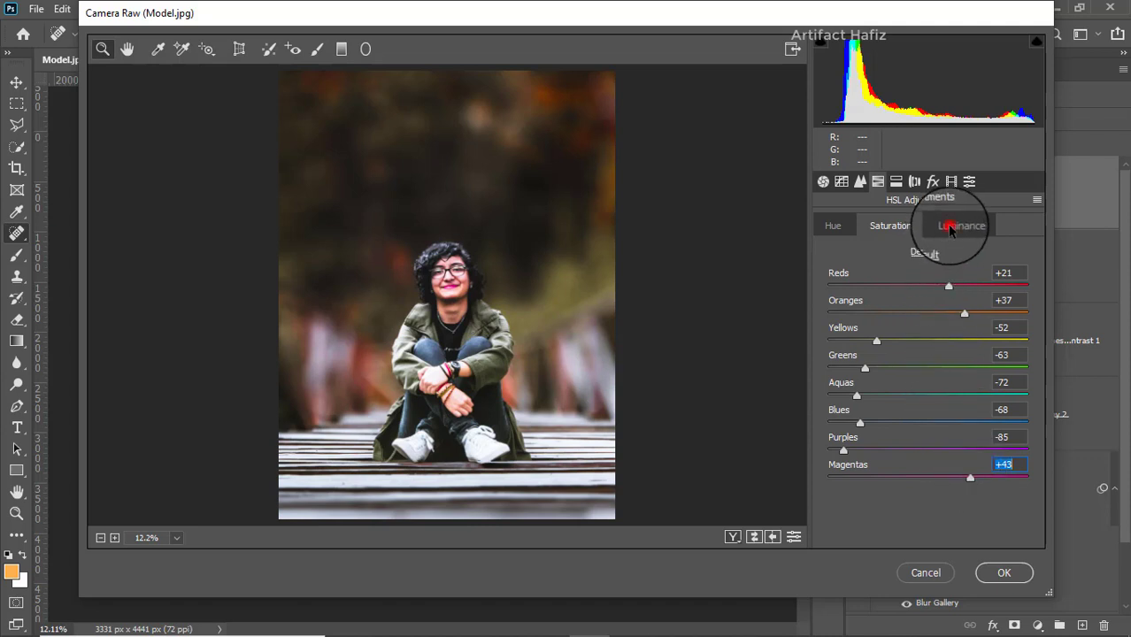
{"action": "left_click_drag", "start_coordinate": [927, 396], "coordinate": [964, 451]}
{"action": "mouse_move", "coordinate": [903, 425]}
{"action": "left_mouse_down"}
{"action": "mouse_move", "coordinate": [920, 423]}
{"action": "mouse_move", "coordinate": [914, 444]}
{"action": "mouse_move", "coordinate": [915, 422]}
{"action": "left_mouse_up"}
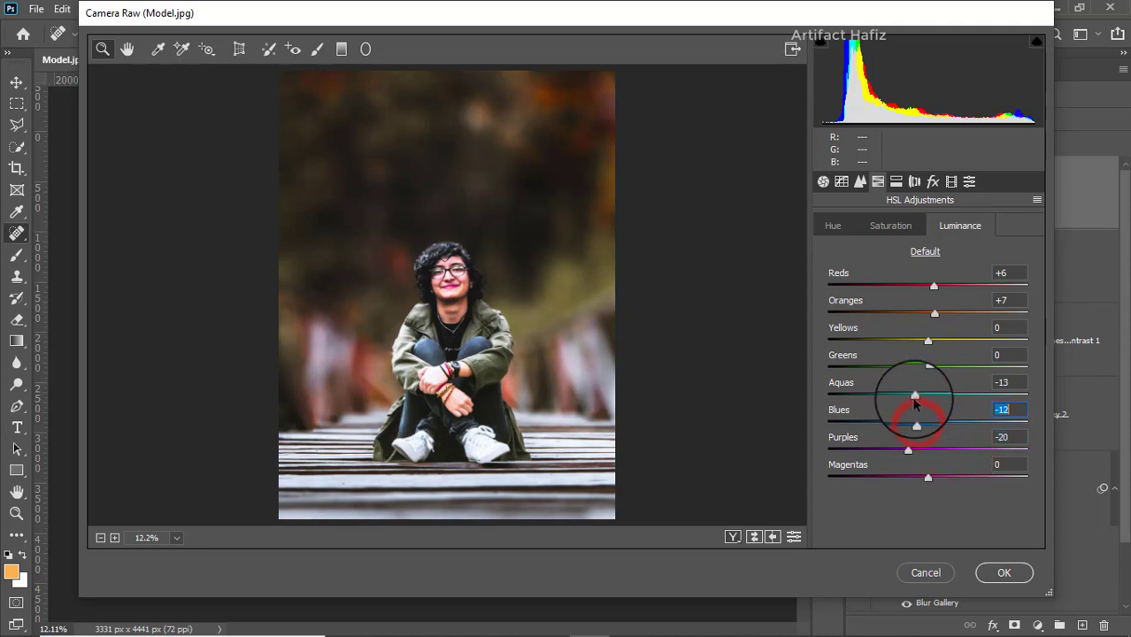
{"action": "left_click", "coordinate": [925, 342]}
{"action": "left_click_drag", "start_coordinate": [904, 343], "coordinate": [899, 385]}
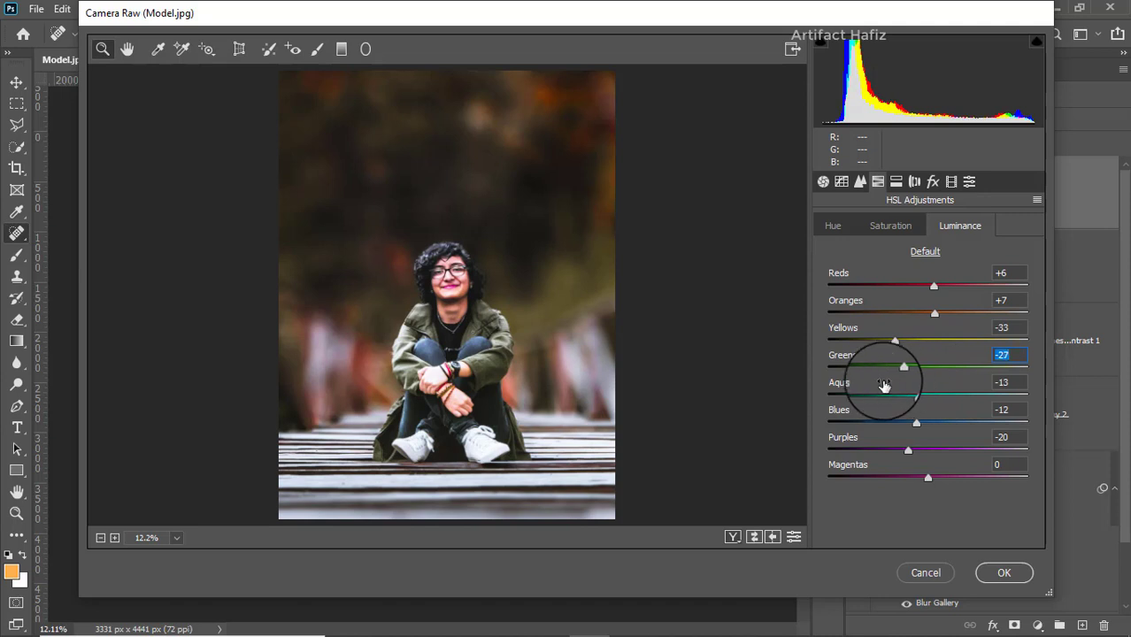
Step: Shift the HSL hue to +24 for Yellows and +26 for Greens
{"action": "left_click", "coordinate": [831, 224]}
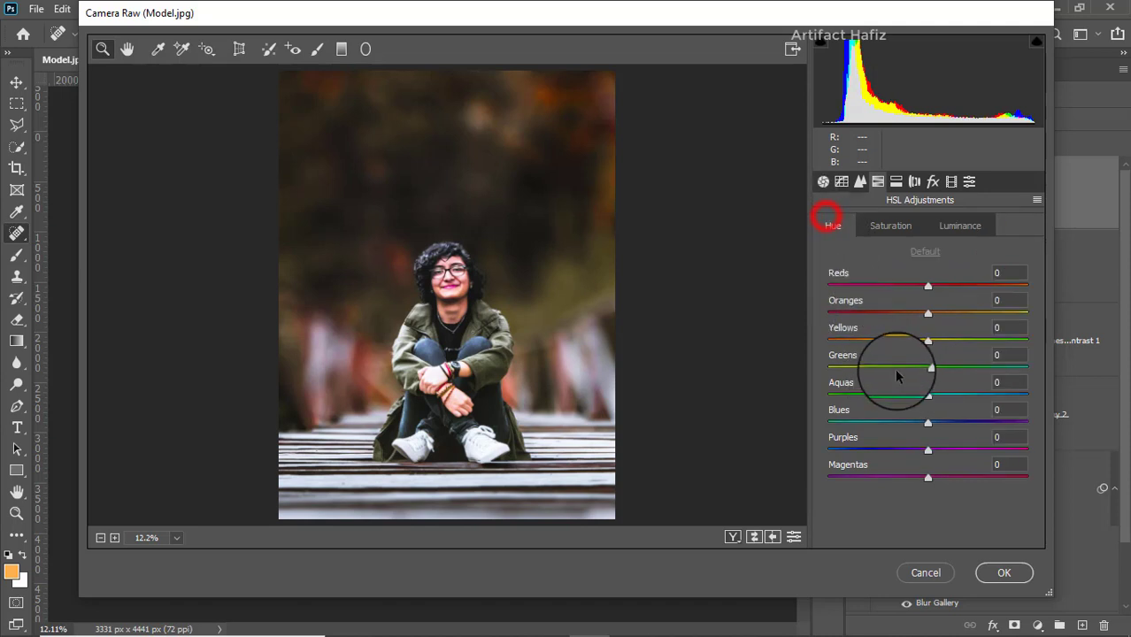
{"action": "left_click_drag", "start_coordinate": [928, 370], "coordinate": [951, 355]}
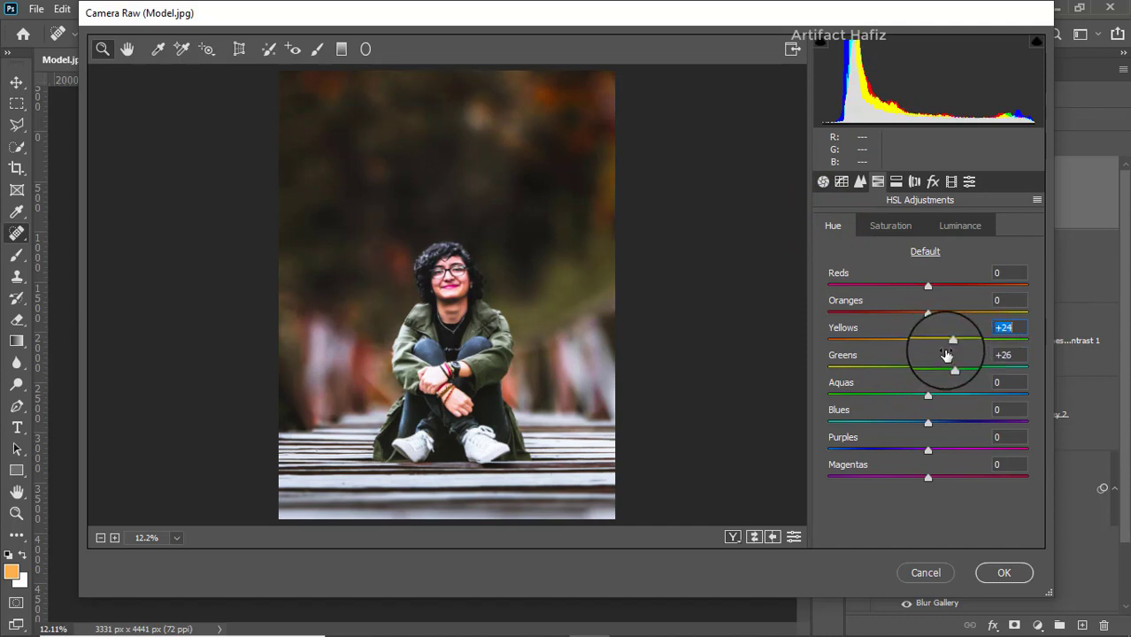
Step: Add a post-crop vignette with Amount -25, Midpoint 23, Roundness +63 and Feather 100
{"action": "left_click", "coordinate": [932, 181]}
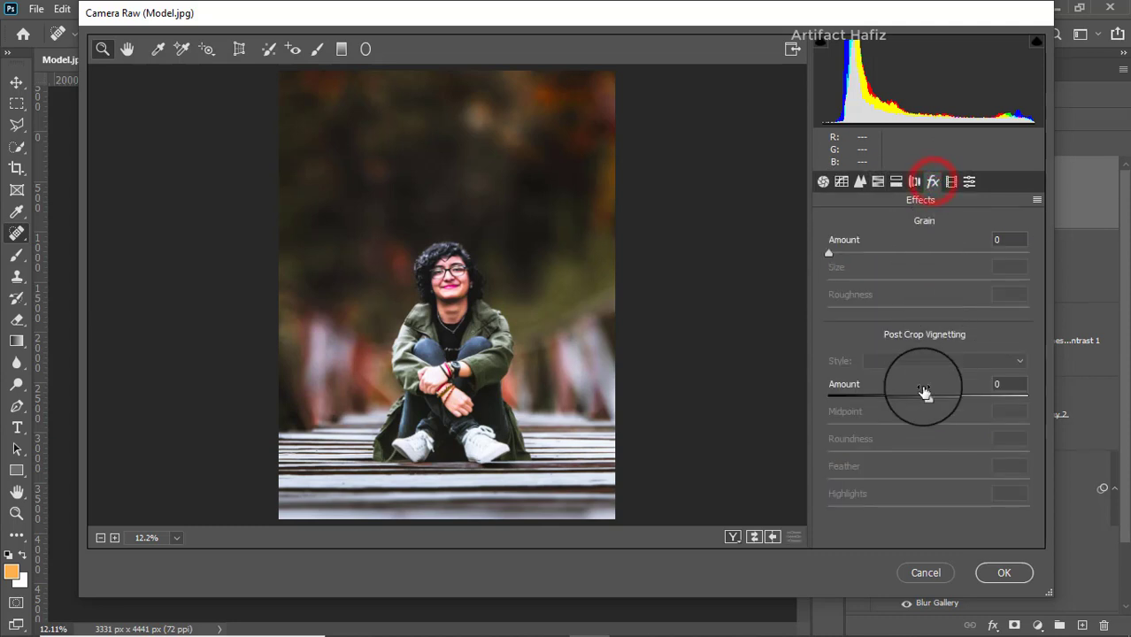
{"action": "left_click_drag", "start_coordinate": [927, 397], "coordinate": [905, 404]}
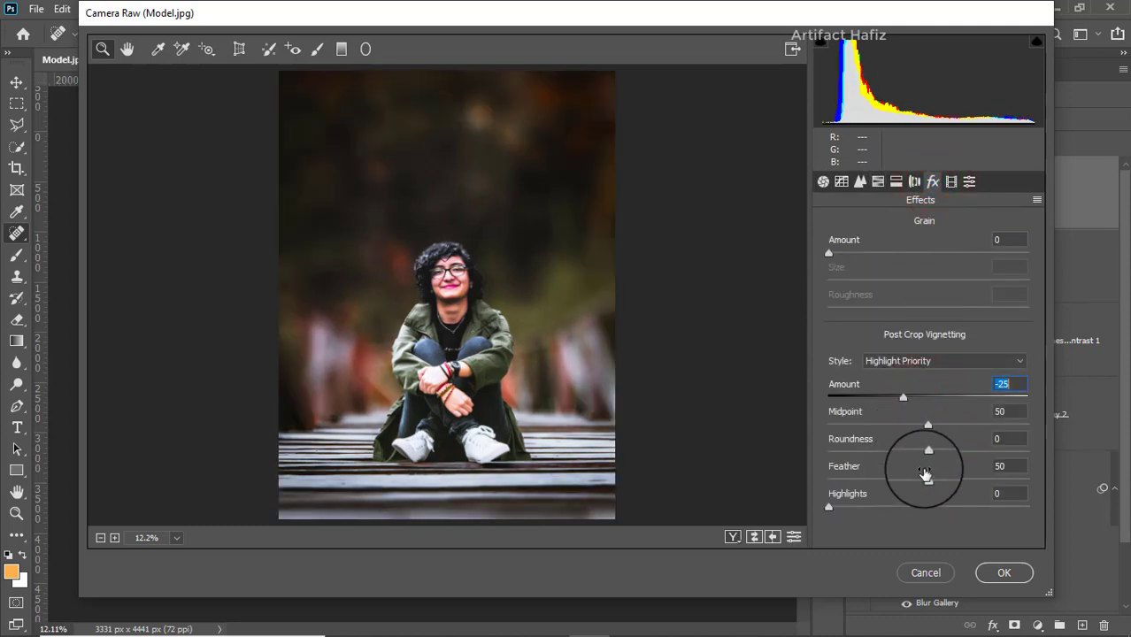
{"action": "left_click_drag", "start_coordinate": [925, 478], "coordinate": [1068, 467]}
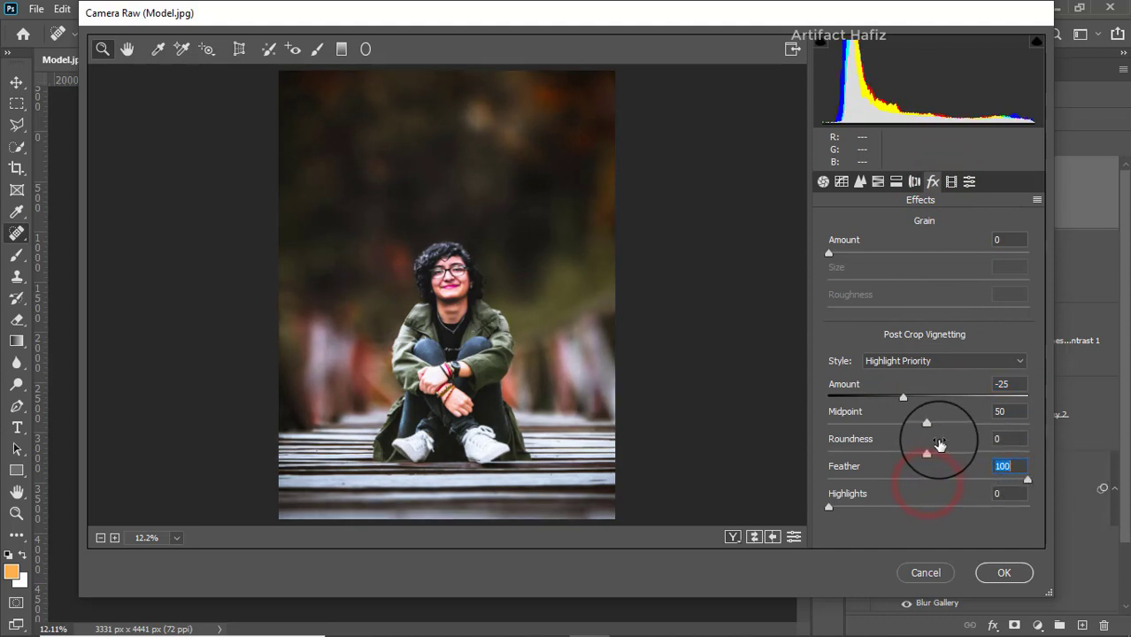
{"action": "left_click_drag", "start_coordinate": [936, 447], "coordinate": [889, 423]}
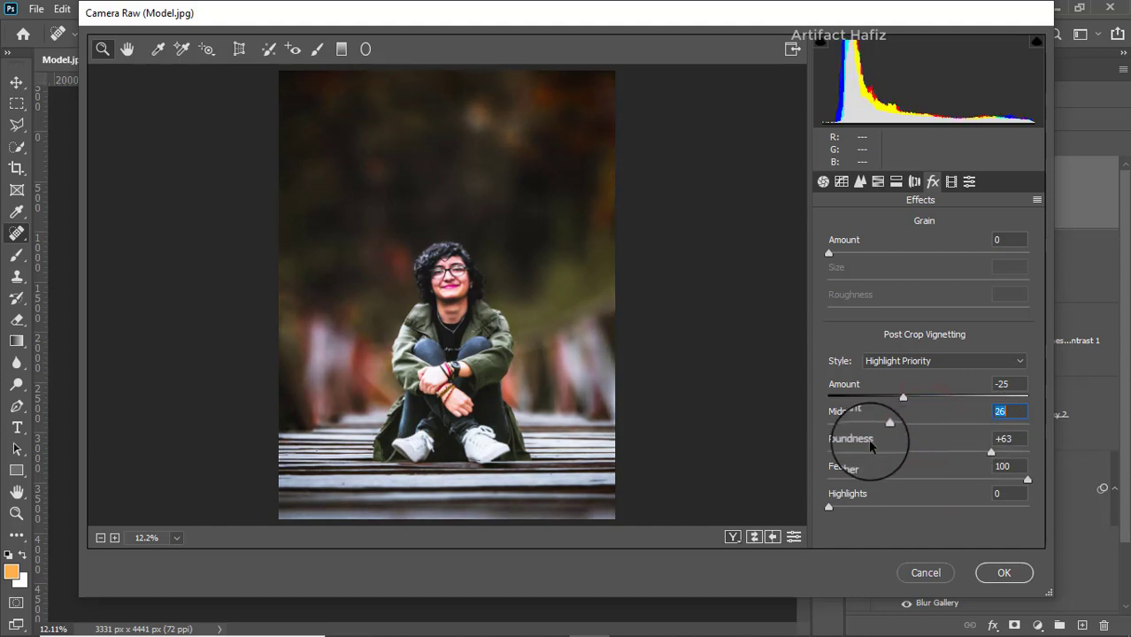
{"action": "left_click", "coordinate": [901, 396]}
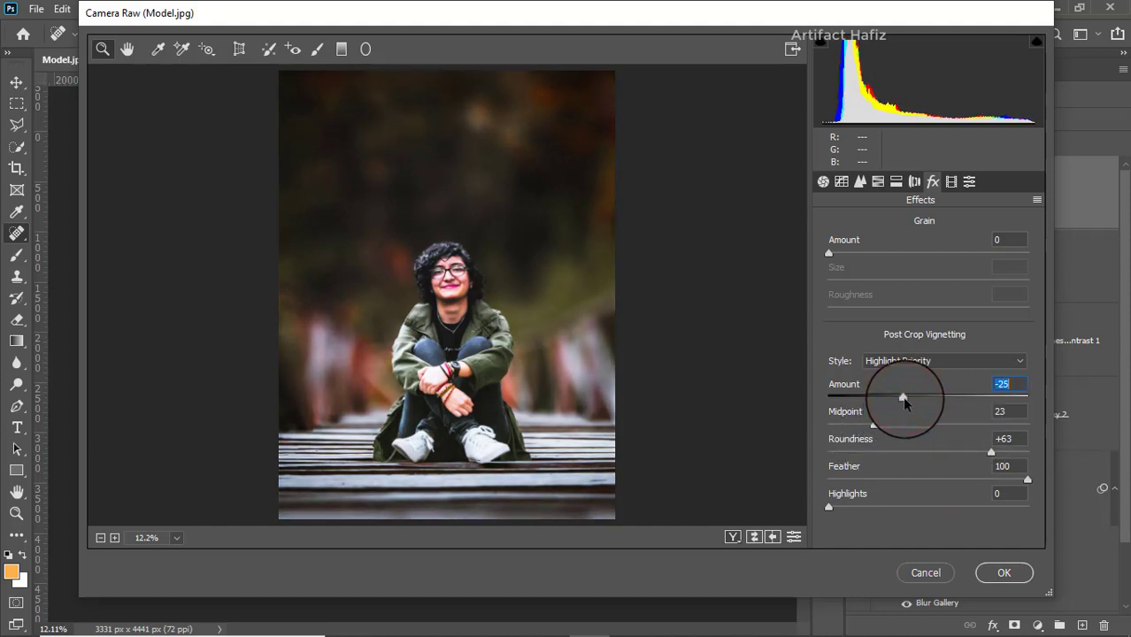
Step: Calibrate Red Primary saturation to -7, Green Primary hue to +74 and Blue Primary saturation to +14, and apply the Camera Raw Filter
{"action": "left_click", "coordinate": [950, 181]}
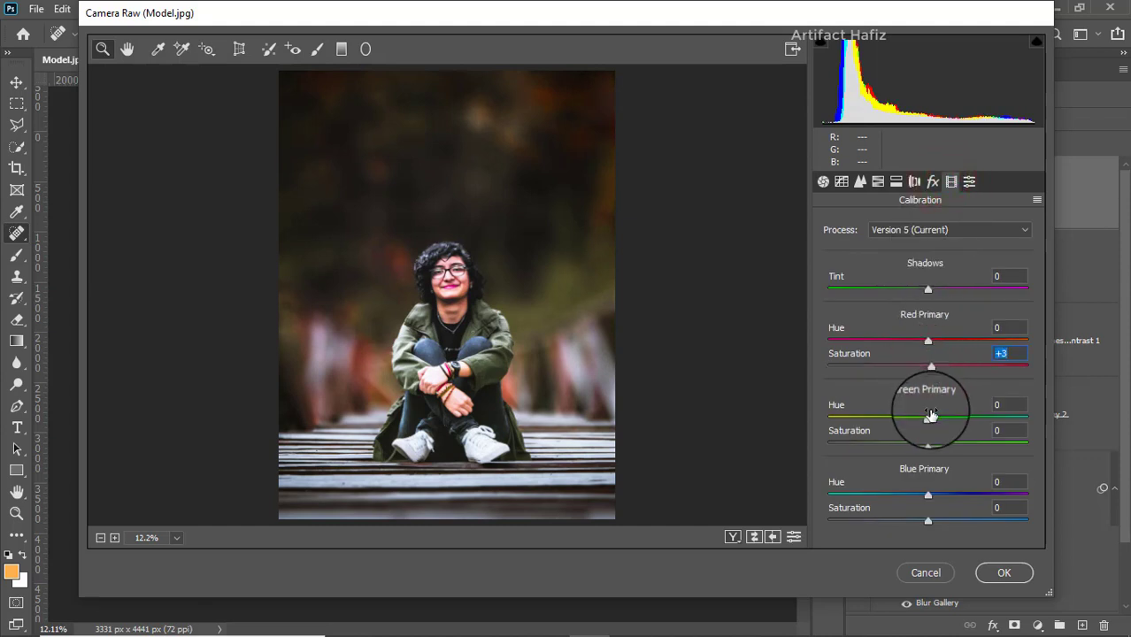
{"action": "left_click_drag", "start_coordinate": [930, 366], "coordinate": [921, 366]}
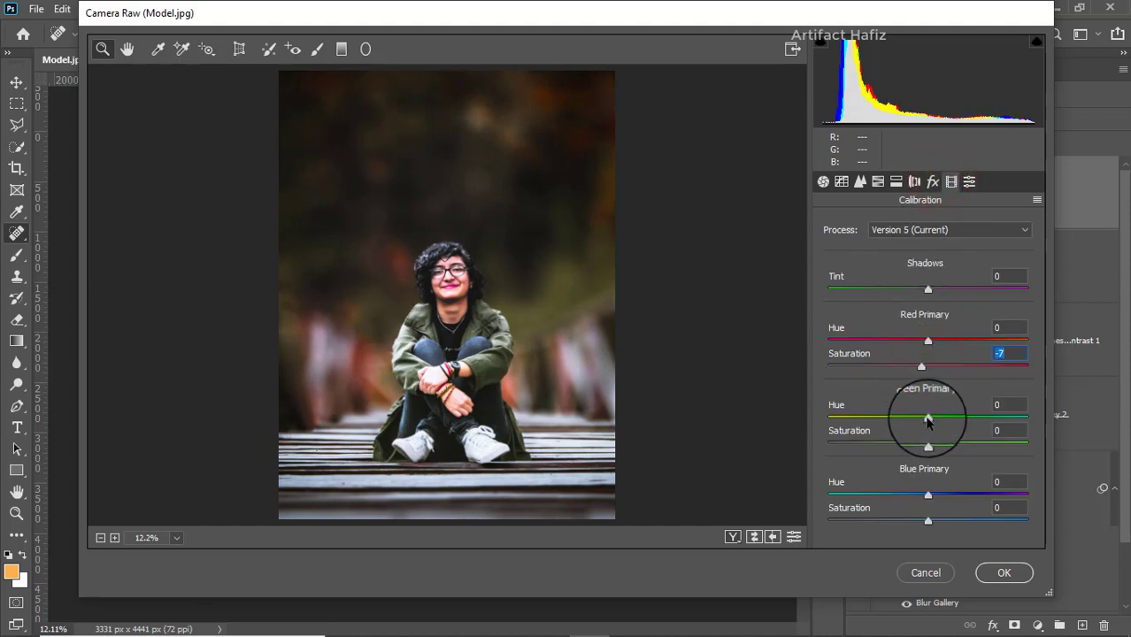
{"action": "left_click_drag", "start_coordinate": [928, 419], "coordinate": [984, 429]}
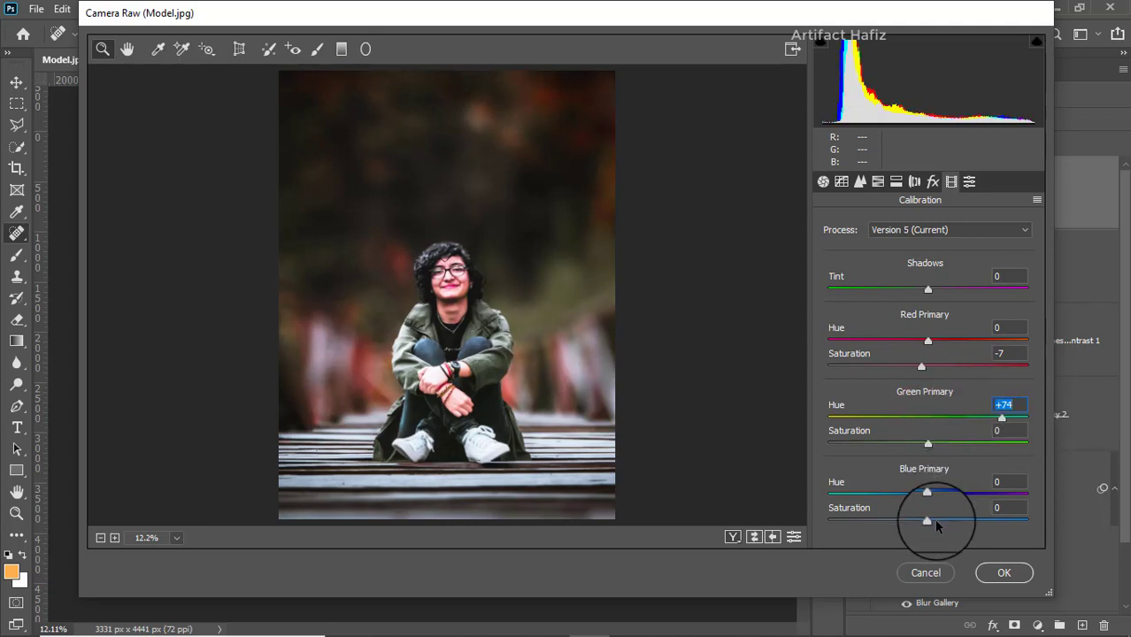
{"action": "left_click_drag", "start_coordinate": [934, 520], "coordinate": [942, 521]}
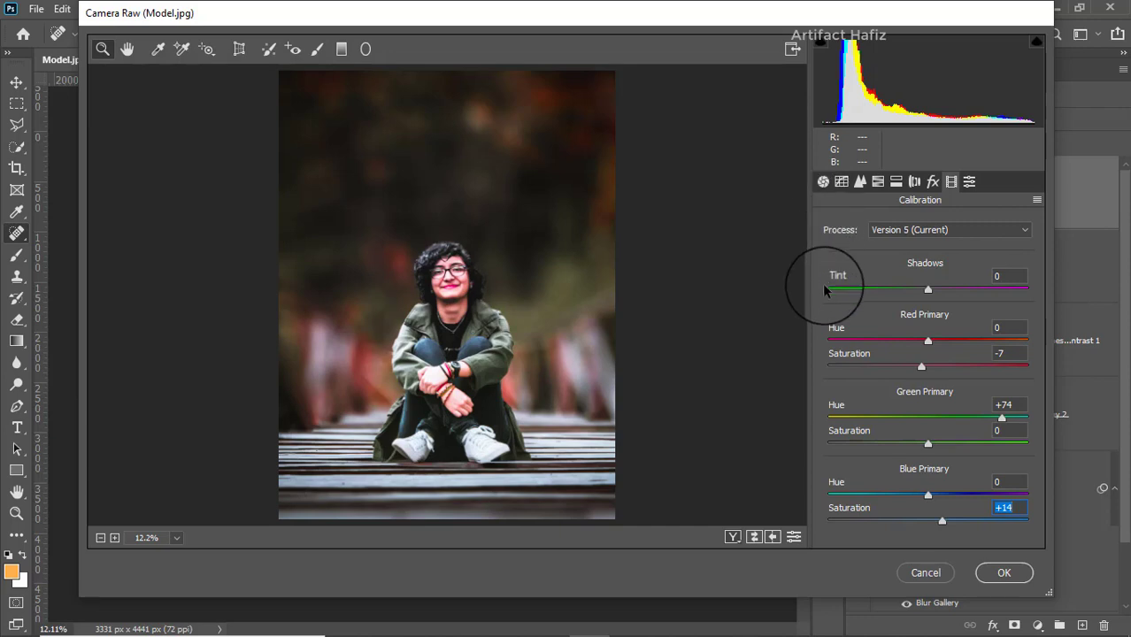
{"action": "left_click", "coordinate": [997, 575]}
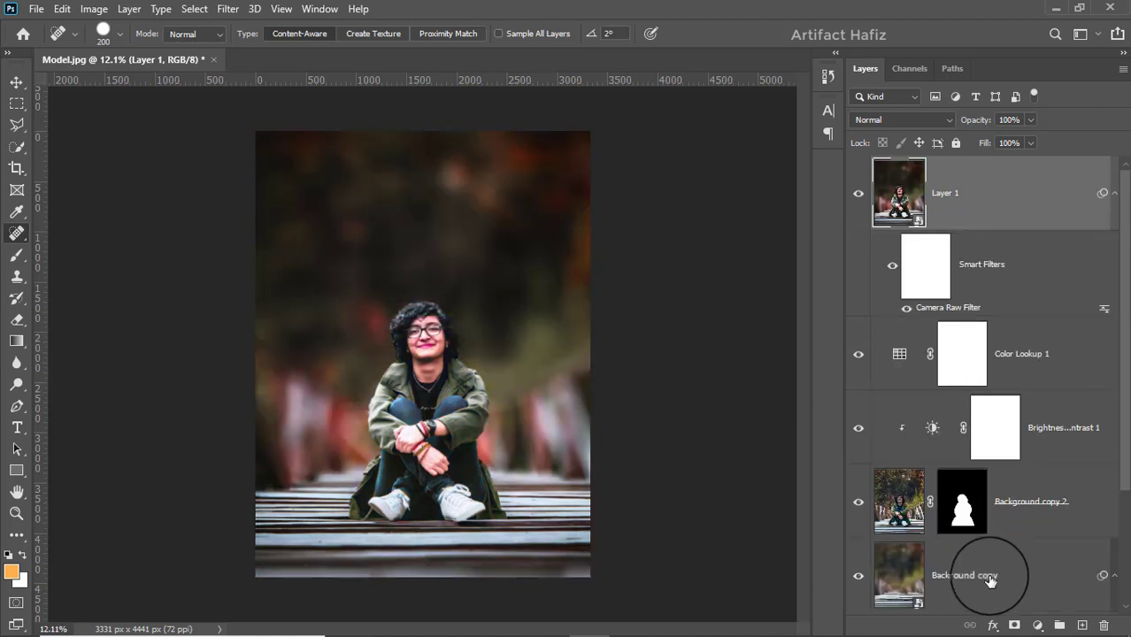
Step: Add a Color Lookup adjustment layer above Layer 1 using the Fuji F125 Kodak 2395 (by Adobe) 3D LUT, at 42% opacity
{"action": "left_click", "coordinate": [1037, 625]}
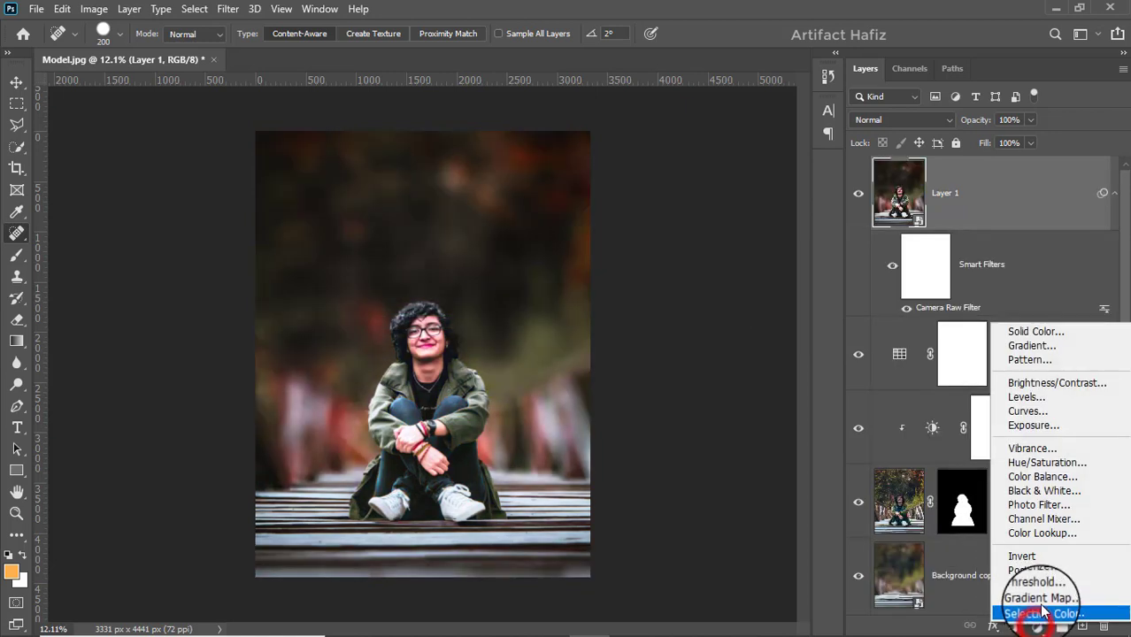
{"action": "left_click", "coordinate": [1039, 531]}
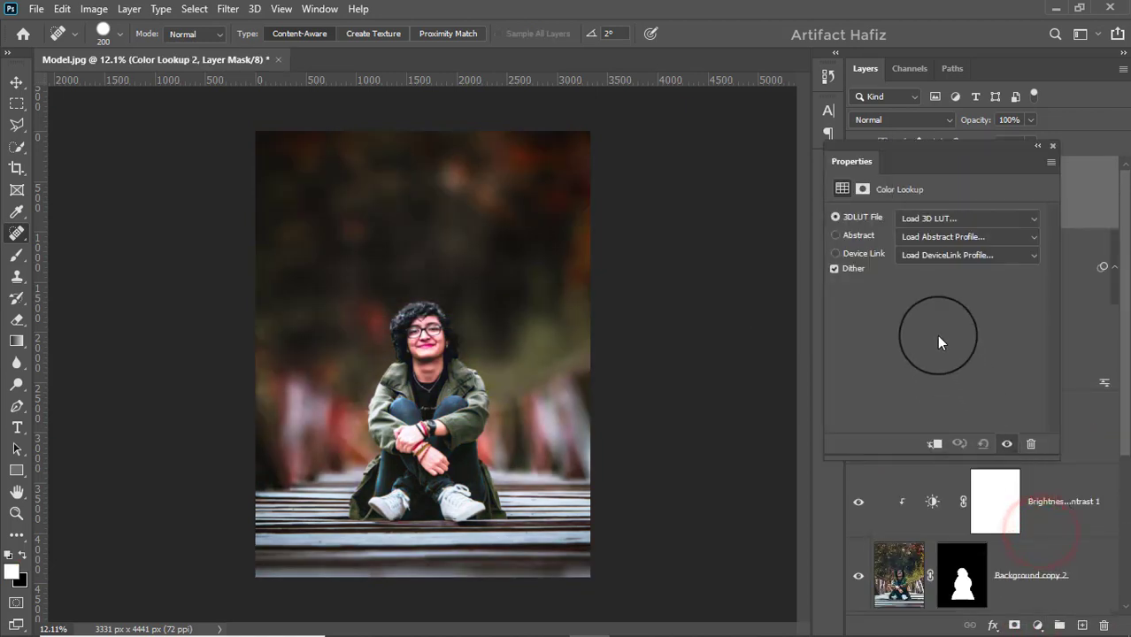
{"action": "left_click", "coordinate": [921, 218]}
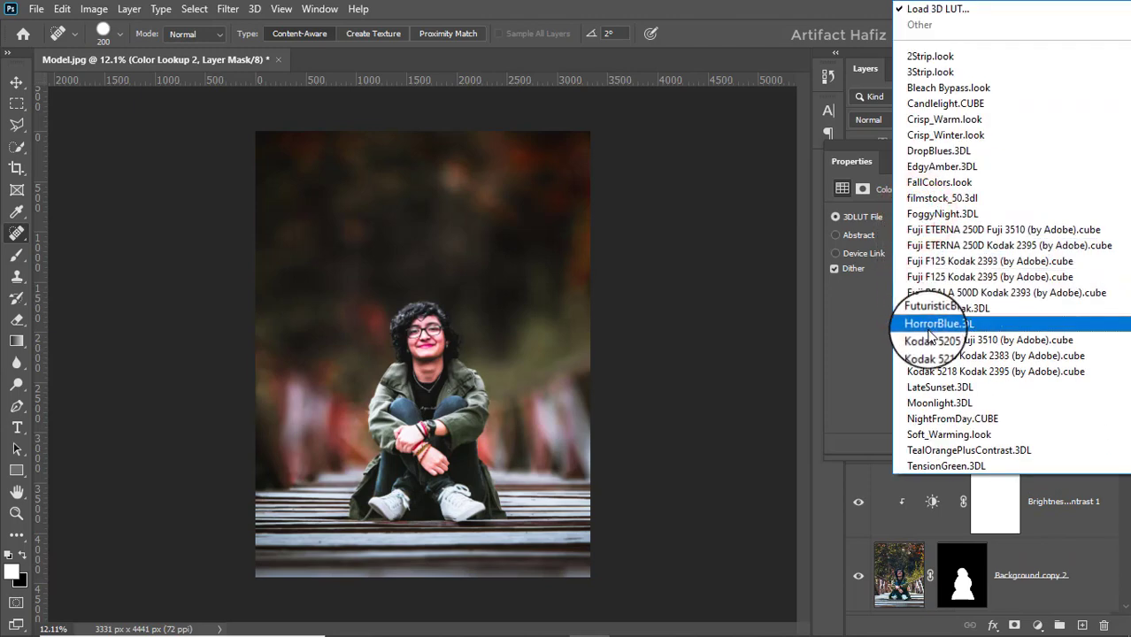
{"action": "left_click", "coordinate": [938, 276]}
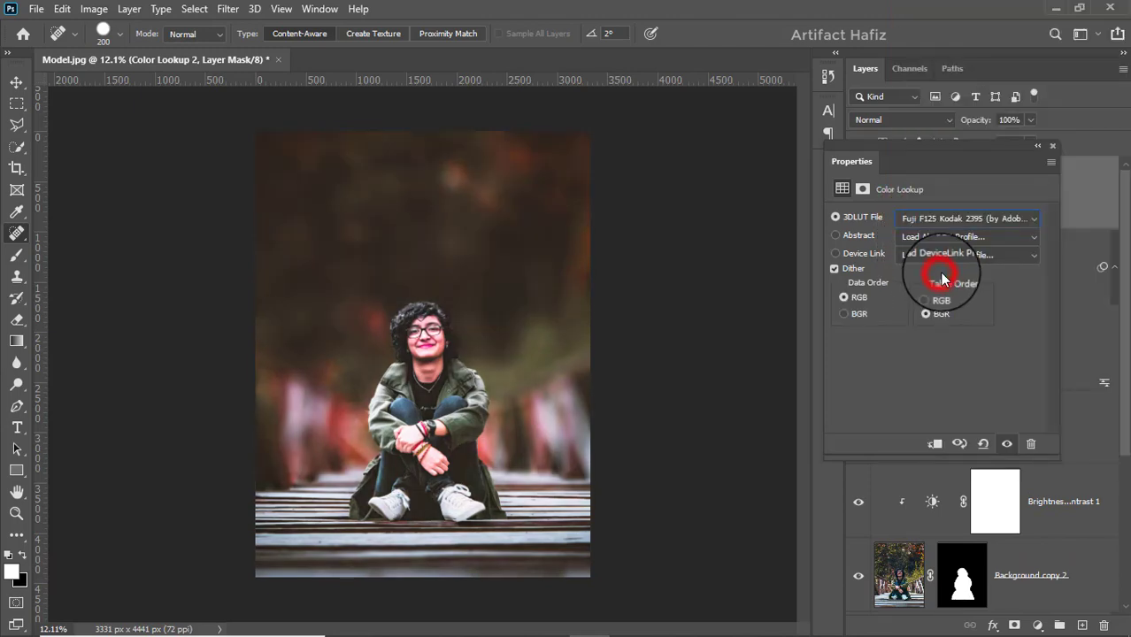
{"action": "left_click", "coordinate": [1052, 147]}
{"action": "left_click", "coordinate": [1032, 119]}
{"action": "left_click_drag", "start_coordinate": [1030, 140], "coordinate": [988, 152]}
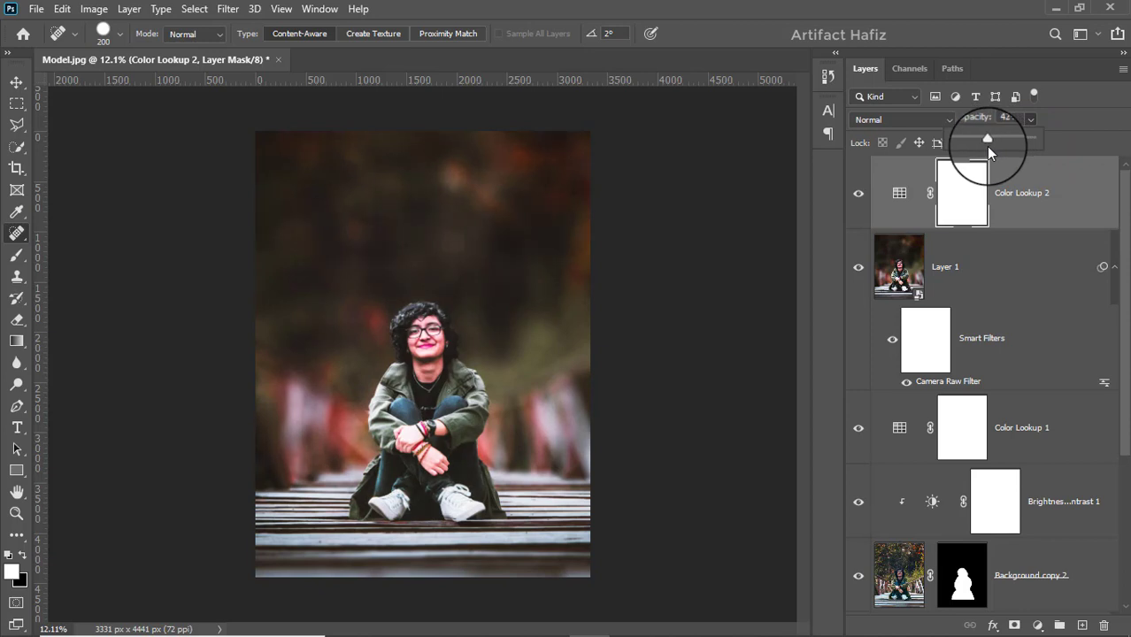
Step: Set up a black Soft Round brush at 1200 px and 100% opacity for the Color Lookup 2 layer mask
{"action": "left_click", "coordinate": [956, 195]}
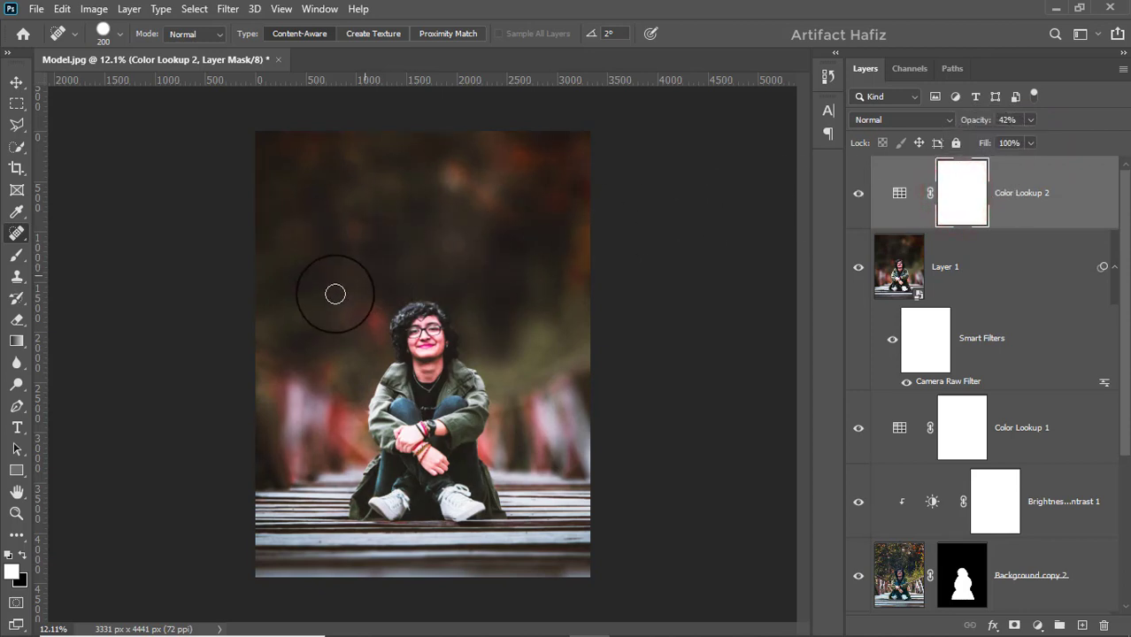
{"action": "left_click", "coordinate": [16, 254]}
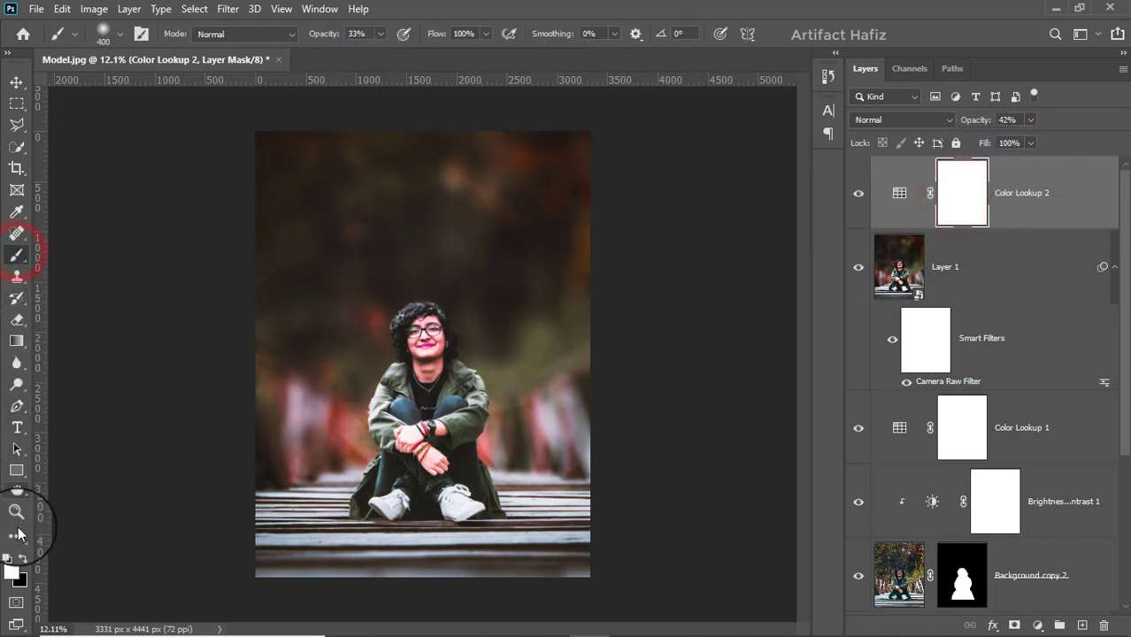
{"action": "left_click", "coordinate": [22, 554]}
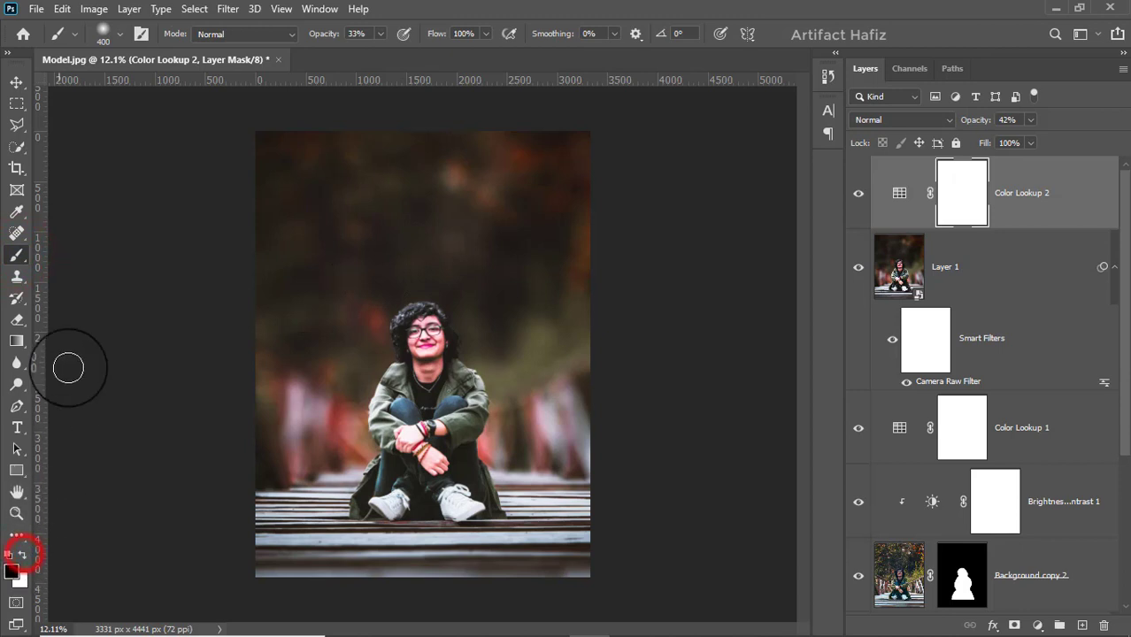
{"action": "left_click", "coordinate": [106, 34]}
{"action": "left_click", "coordinate": [98, 217]}
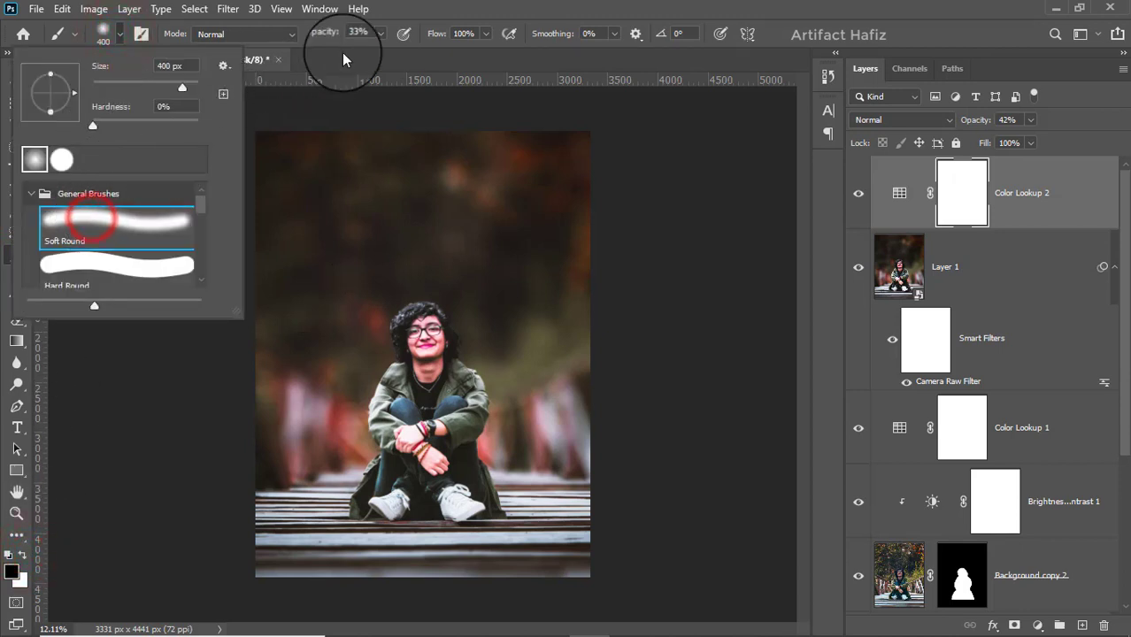
{"action": "left_click", "coordinate": [380, 33]}
{"action": "left_click_drag", "start_coordinate": [378, 54], "coordinate": [491, 58]}
{"action": "left_click", "coordinate": [444, 6]}
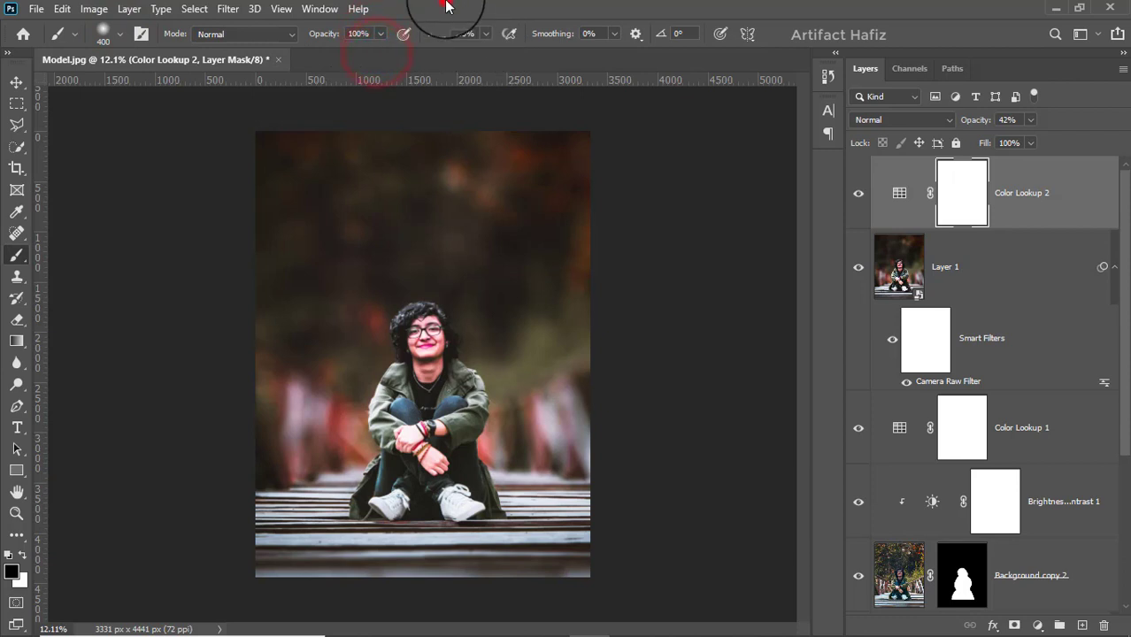
{"action": "key", "text": "bracketright"}
{"action": "key", "text": "bracketright"}
{"action": "key", "text": "bracketright"}
{"action": "key", "text": "bracketright"}
{"action": "key", "text": "bracketright"}
{"action": "key", "text": "bracketright"}
{"action": "key", "text": "bracketright"}
{"action": "key", "text": "bracketright"}
{"action": "key", "text": "bracketright"}
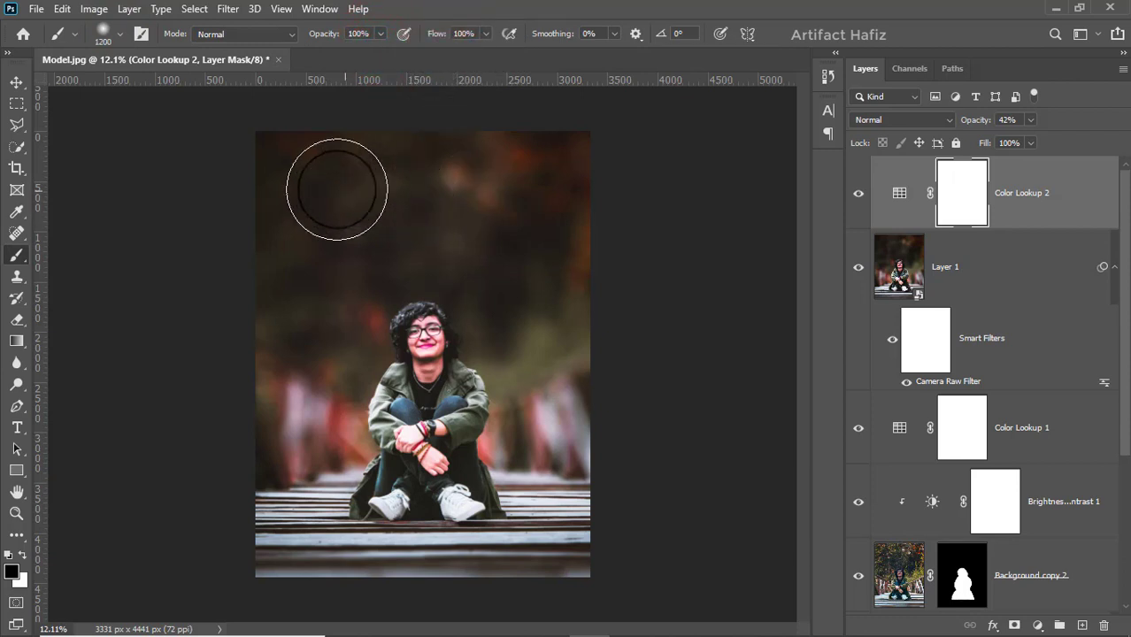
Step: Paint black over the dark background in the upper half of the Color Lookup 2 mask and compare the image with the layer hidden
{"action": "mouse_move", "coordinate": [269, 167]}
{"action": "left_mouse_down"}
{"action": "mouse_move", "coordinate": [496, 200]}
{"action": "mouse_move", "coordinate": [665, 297]}
{"action": "mouse_move", "coordinate": [293, 334]}
{"action": "mouse_move", "coordinate": [573, 300]}
{"action": "mouse_move", "coordinate": [555, 257]}
{"action": "left_mouse_up"}
{"action": "mouse_move", "coordinate": [578, 202]}
{"action": "left_mouse_down"}
{"action": "mouse_move", "coordinate": [494, 156]}
{"action": "mouse_move", "coordinate": [287, 237]}
{"action": "left_mouse_up"}
{"action": "left_click_drag", "start_coordinate": [319, 147], "coordinate": [67, 170]}
{"action": "left_click", "coordinate": [15, 82]}
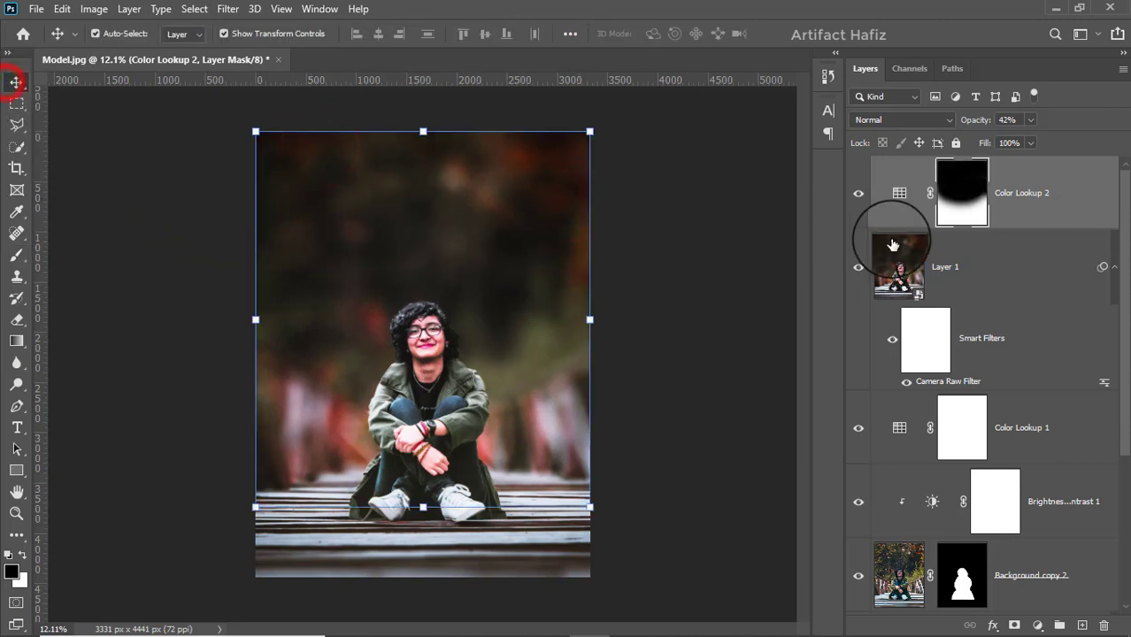
{"action": "left_click", "coordinate": [852, 196]}
{"action": "left_click", "coordinate": [852, 196]}
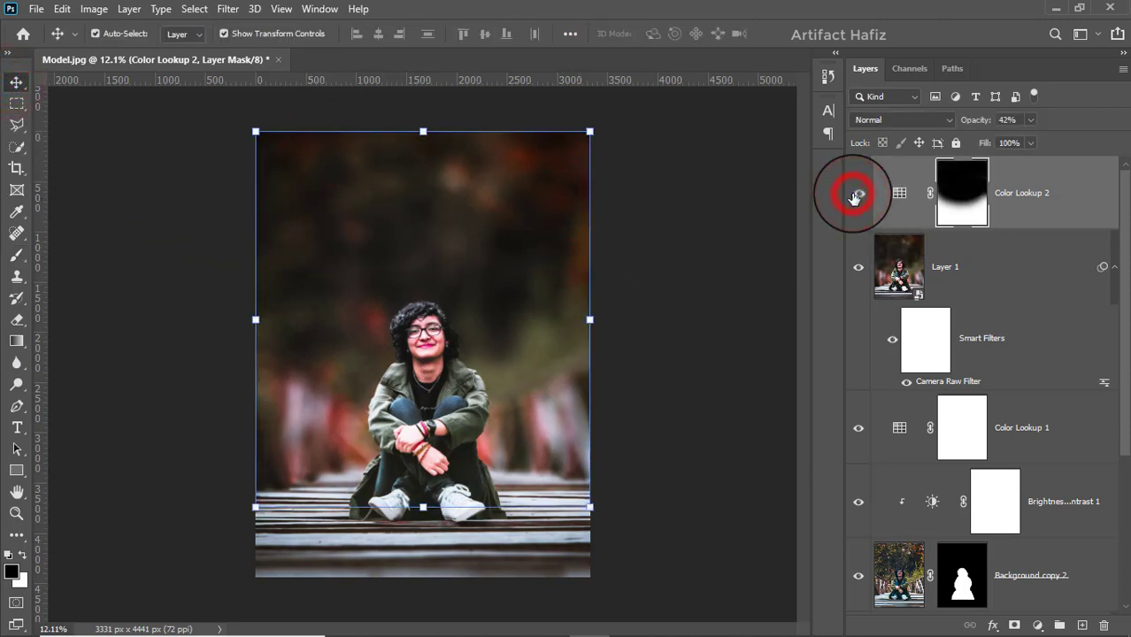
Step: Add a Levels adjustment layer above Color Lookup 2
{"action": "left_click", "coordinate": [1051, 181]}
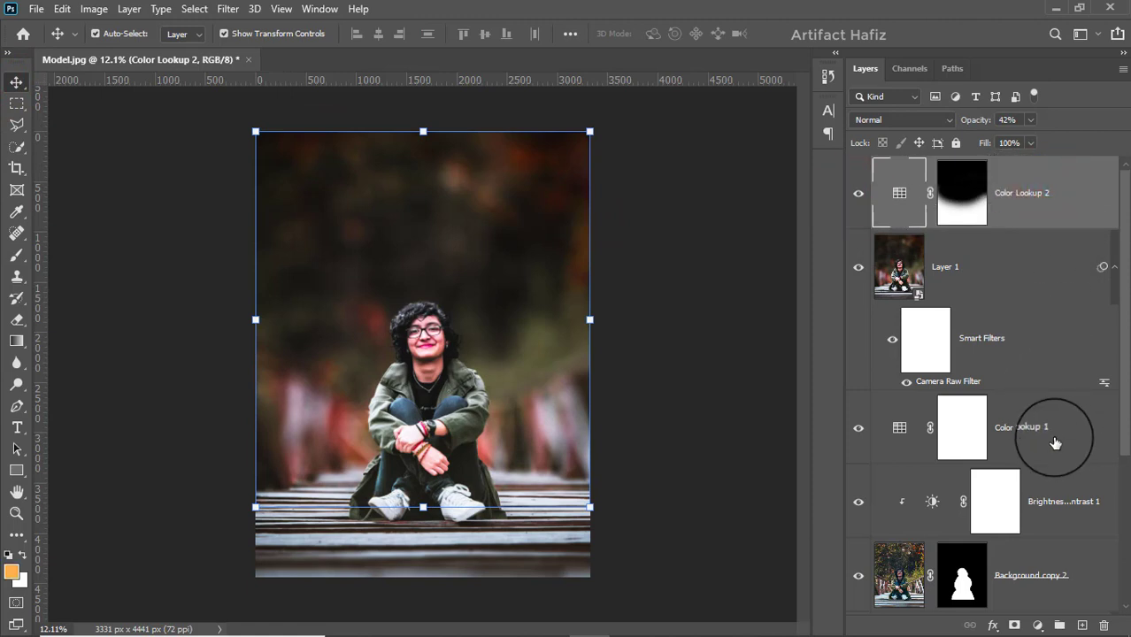
{"action": "left_click", "coordinate": [1037, 625]}
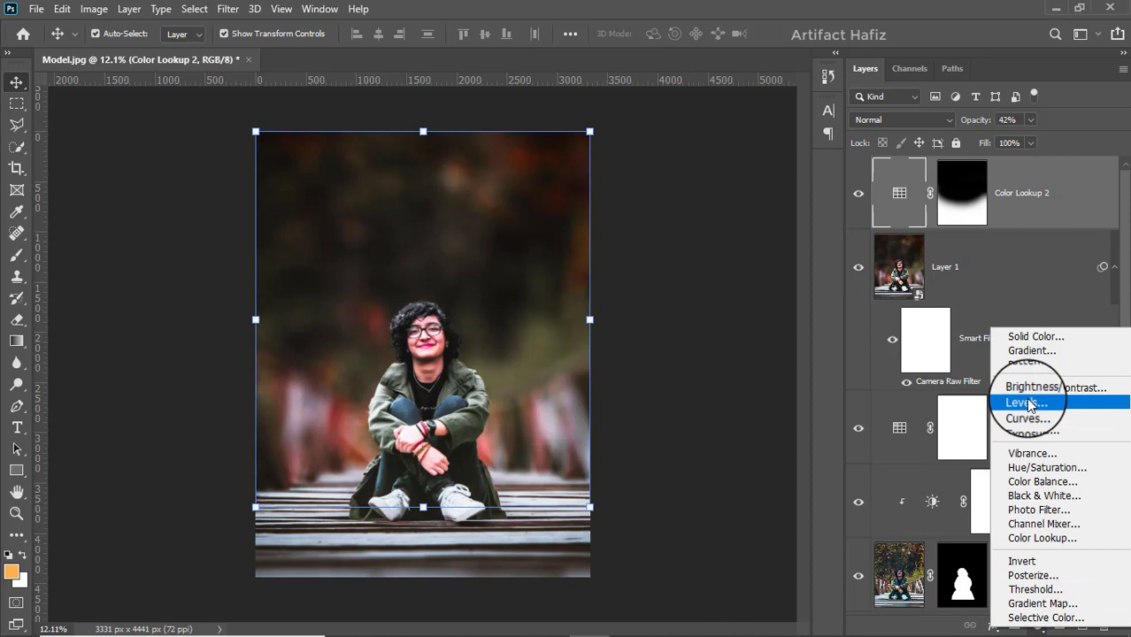
{"action": "left_click", "coordinate": [1029, 404]}
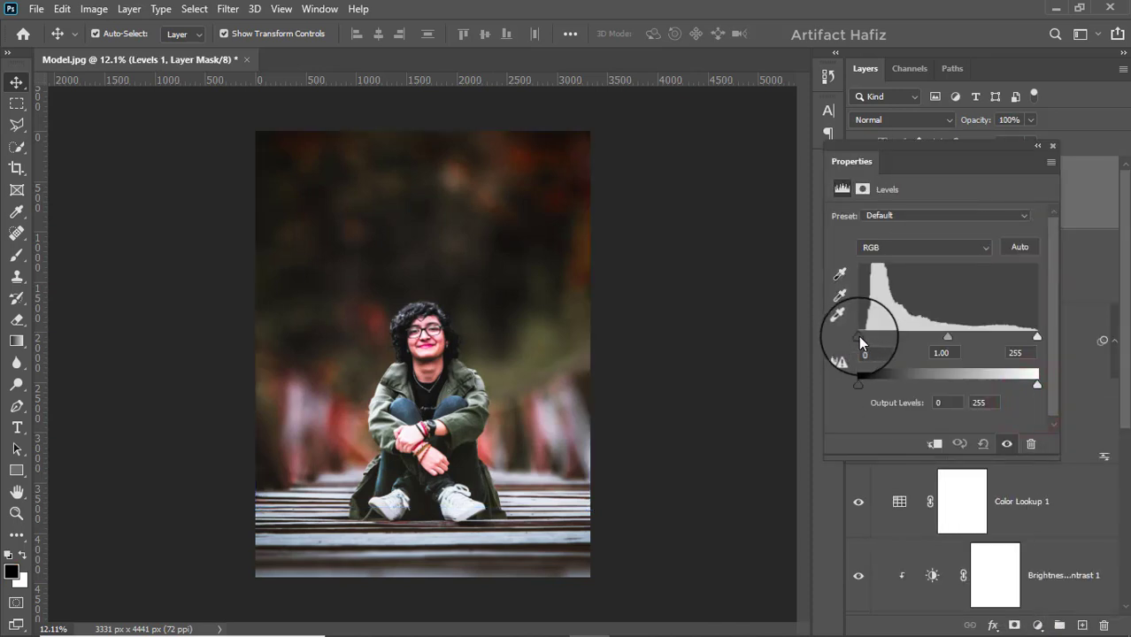
Step: Lower the white input level of the Levels 1 adjustment slightly to brighten the highlights
{"action": "left_click_drag", "start_coordinate": [1036, 337], "coordinate": [1031, 337]}
{"action": "left_click", "coordinate": [1052, 146]}
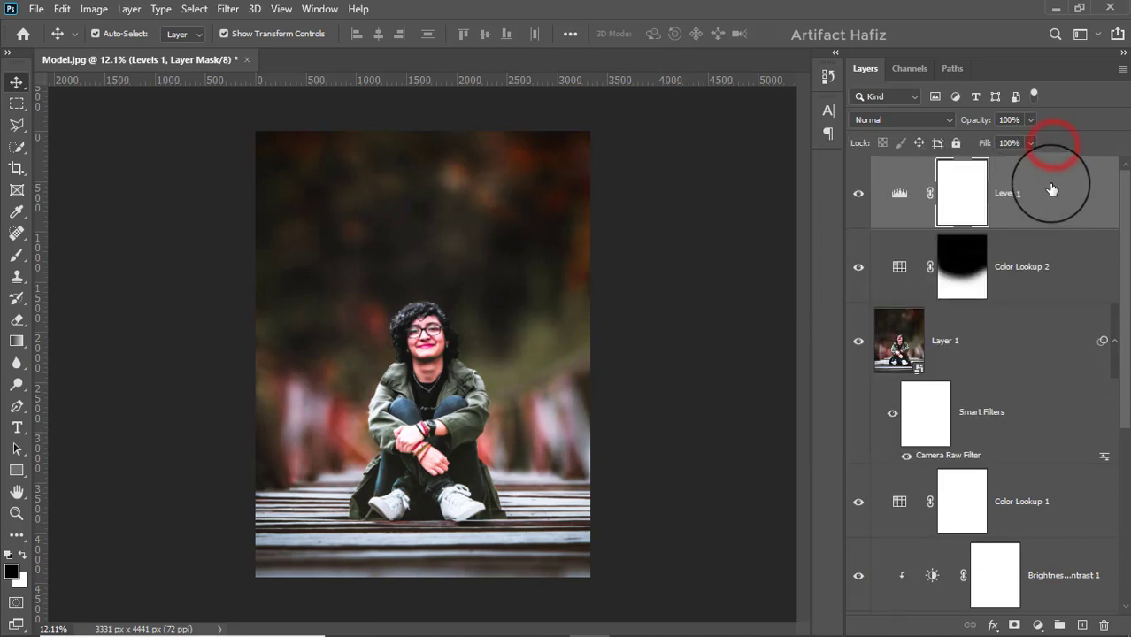
Step: Stamp all visible layers into a new layer above Levels 1 and convert it for Smart Filters
{"action": "left_click", "coordinate": [1051, 192]}
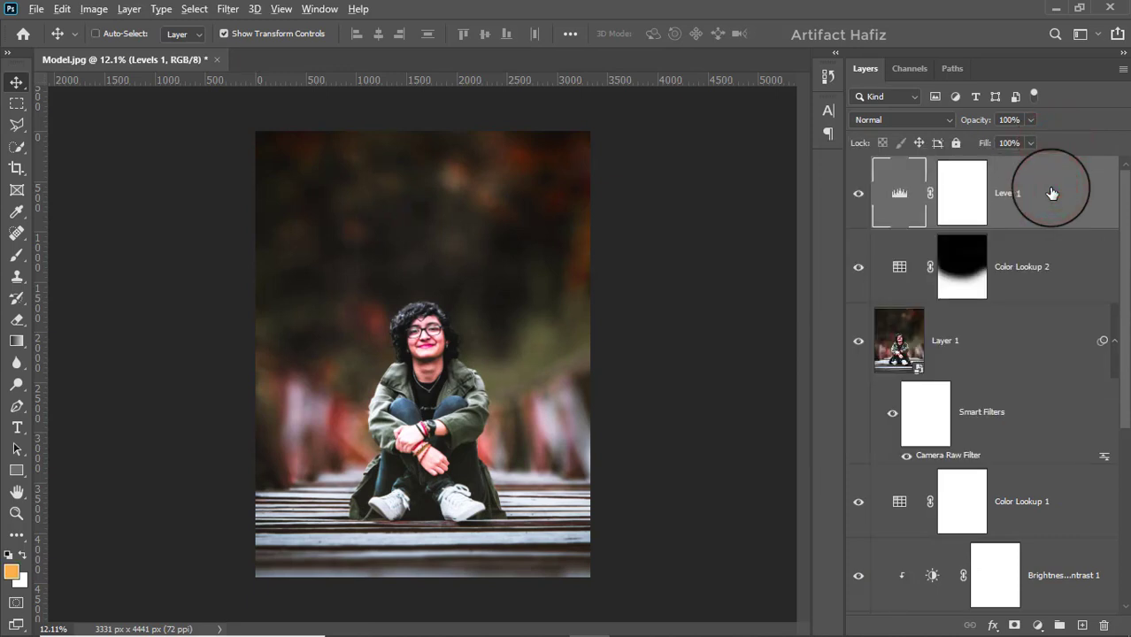
{"action": "key", "text": "ctrl+alt+shift+e"}
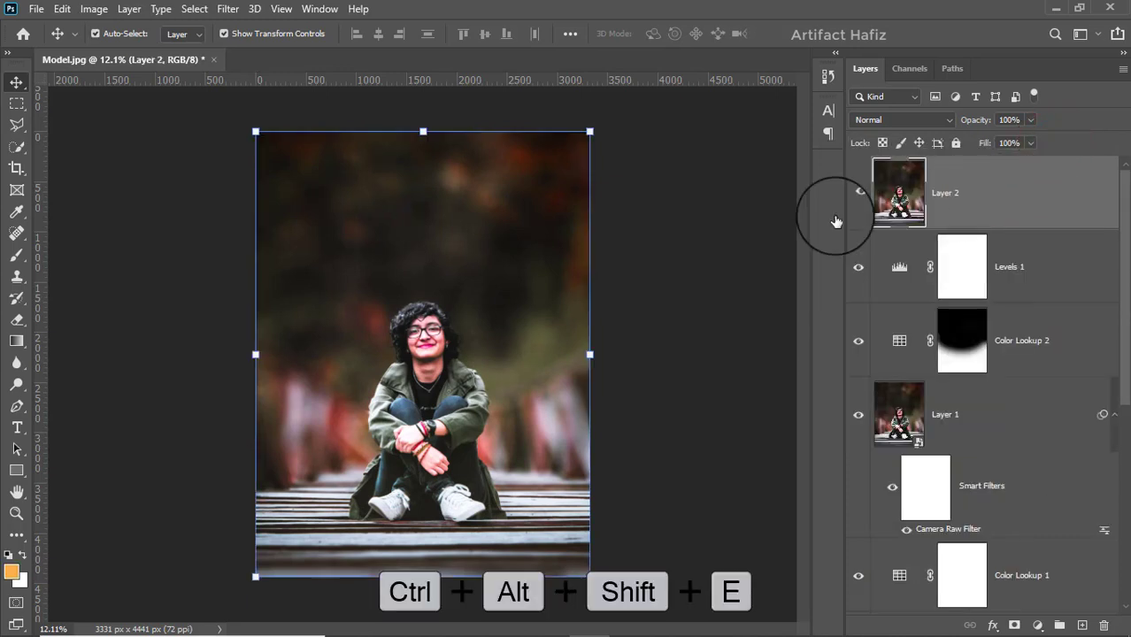
{"action": "left_click", "coordinate": [232, 20]}
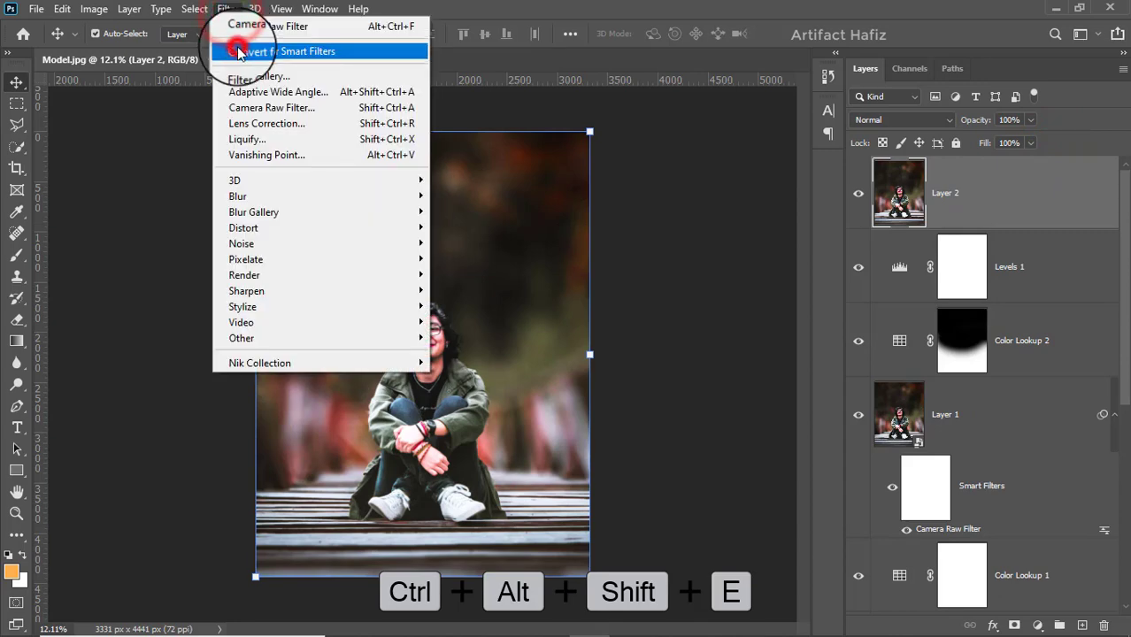
{"action": "left_click", "coordinate": [240, 42]}
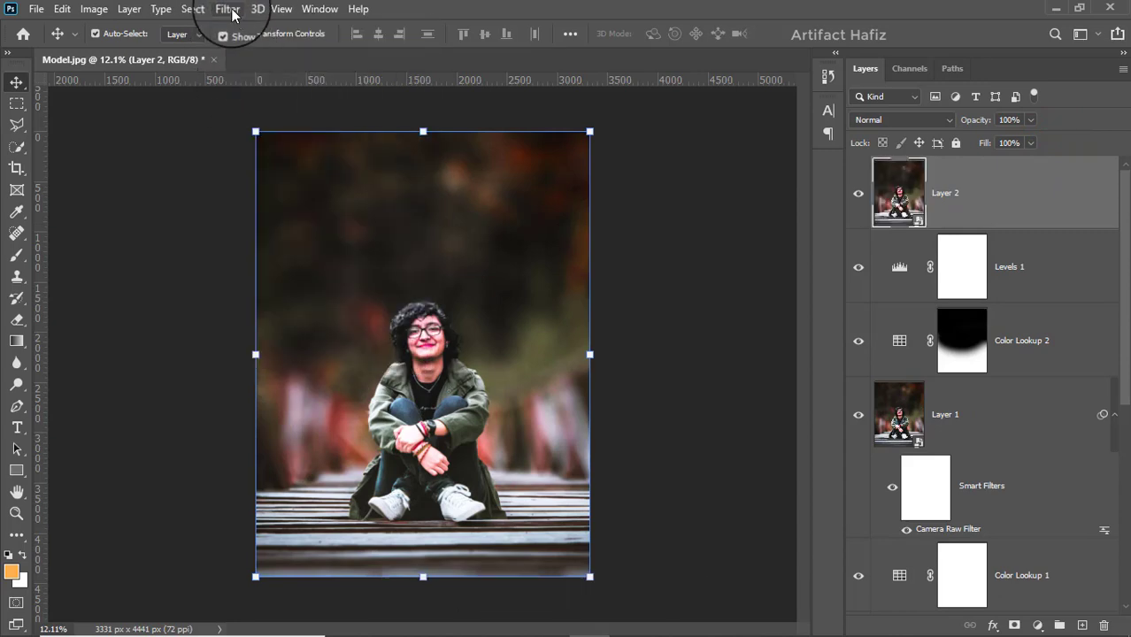
Step: Start a Camera Raw Filter on Layer 2 with Highlights -39, Shadows +47, Whites +8 and slightly lowered Blacks
{"action": "left_click", "coordinate": [228, 9]}
{"action": "left_click", "coordinate": [243, 107]}
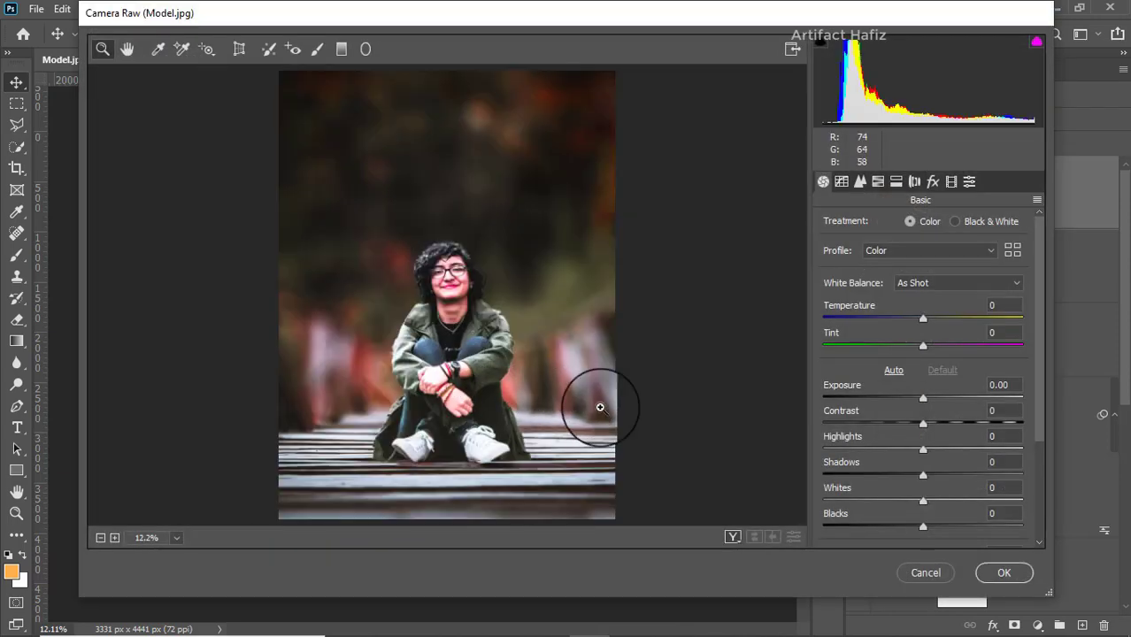
{"action": "scroll", "coordinate": [901, 407], "scroll_direction": "down", "scroll_amount": 3}
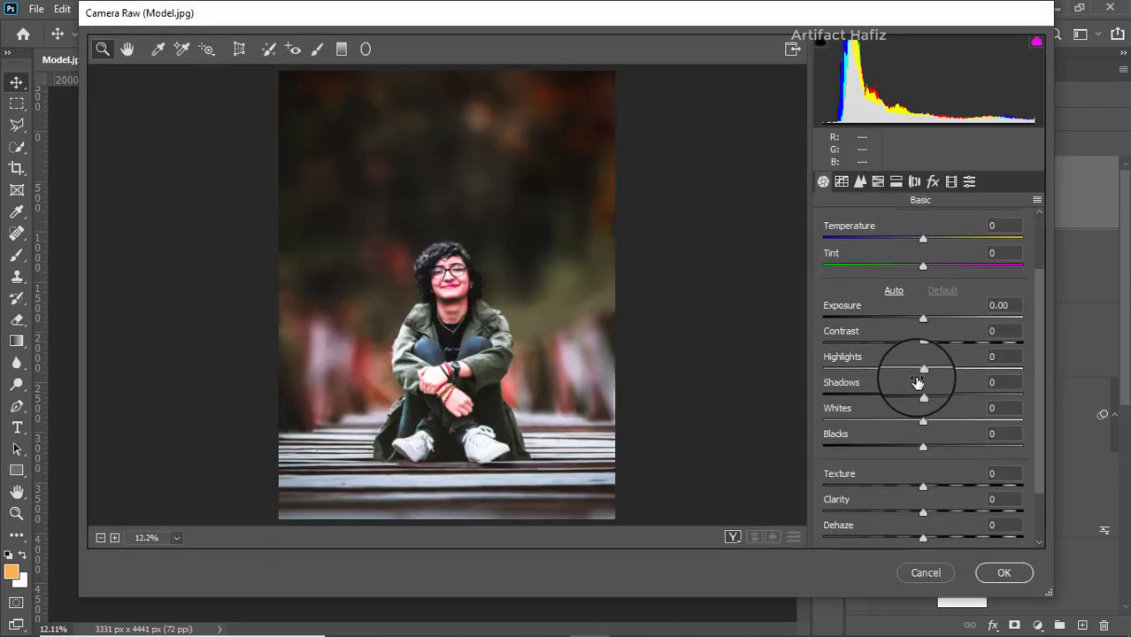
{"action": "left_click_drag", "start_coordinate": [927, 374], "coordinate": [926, 422]}
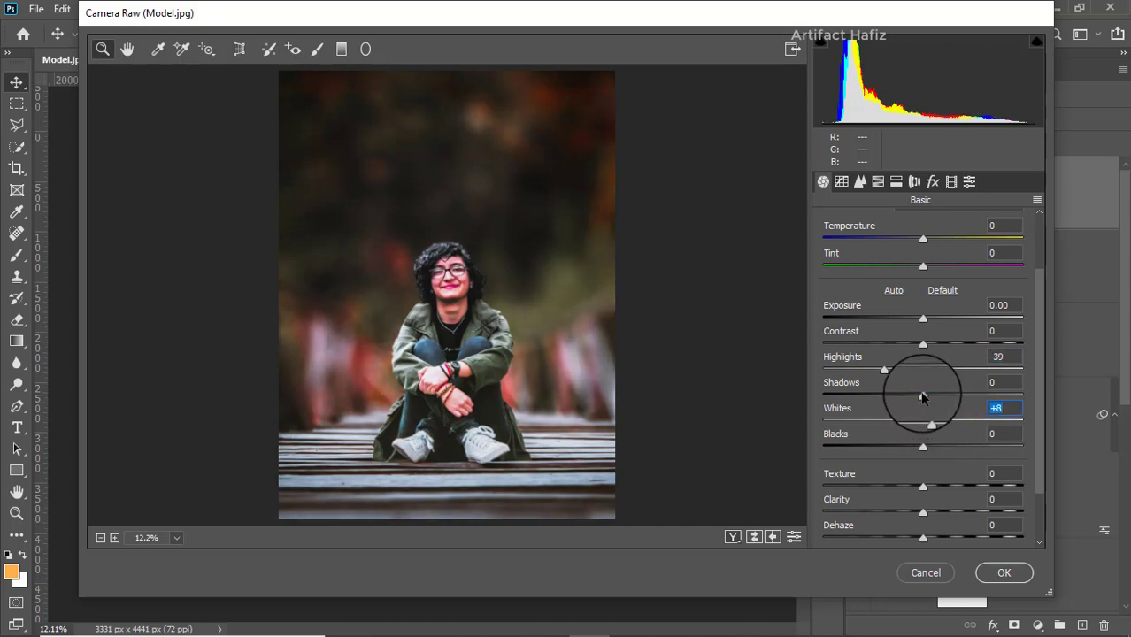
{"action": "left_click", "coordinate": [923, 392]}
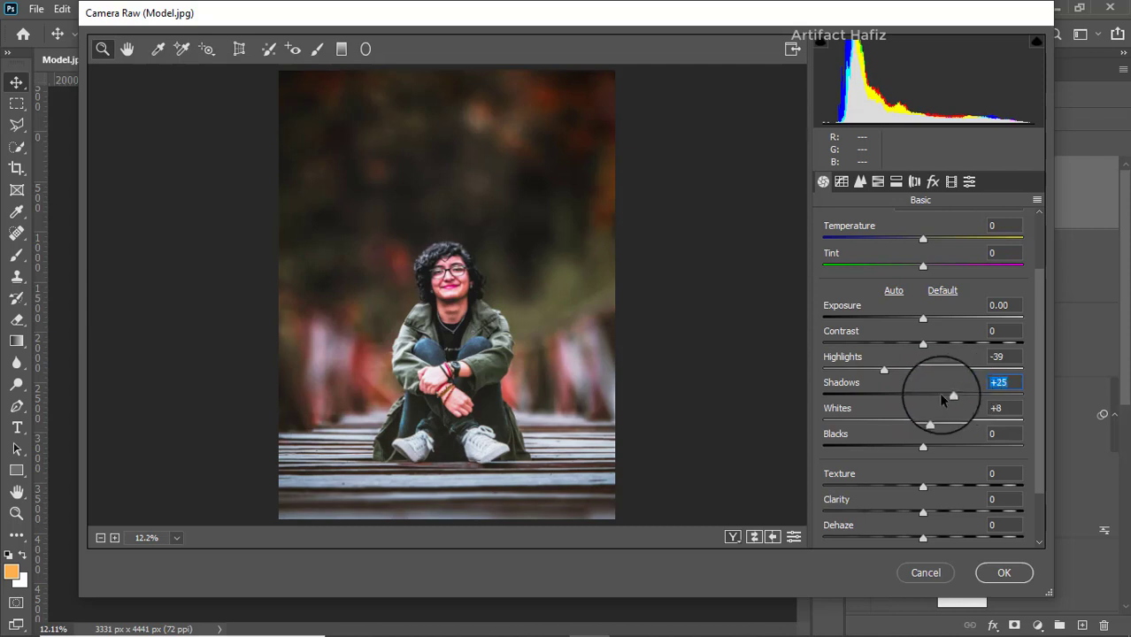
{"action": "left_click_drag", "start_coordinate": [942, 400], "coordinate": [971, 397]}
{"action": "left_click", "coordinate": [922, 447]}
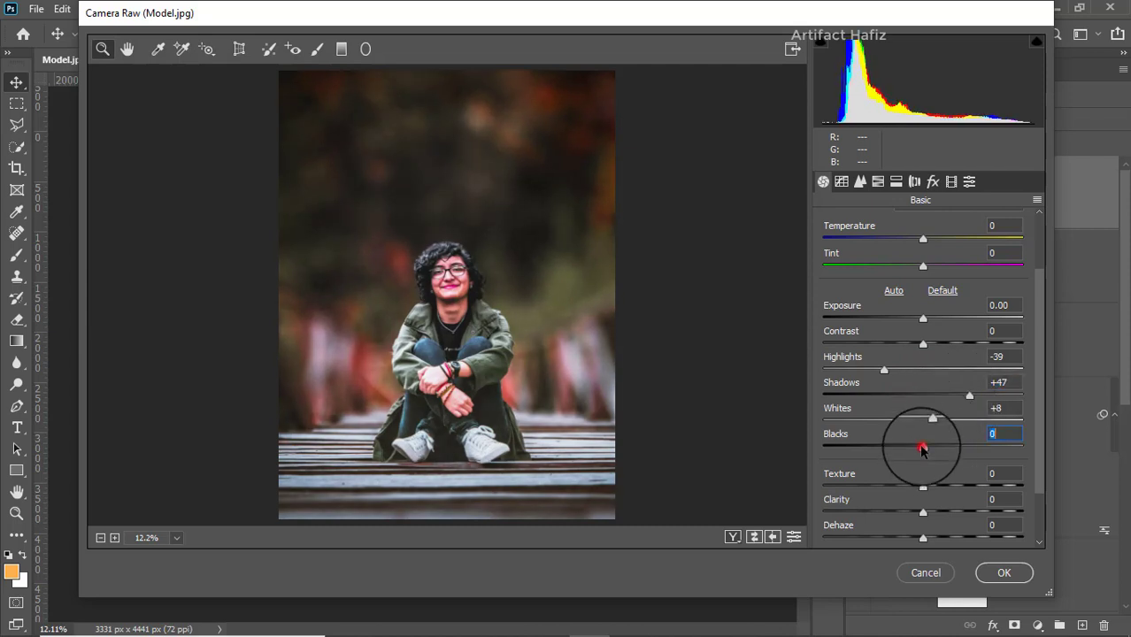
{"action": "left_click_drag", "start_coordinate": [922, 448], "coordinate": [916, 450]}
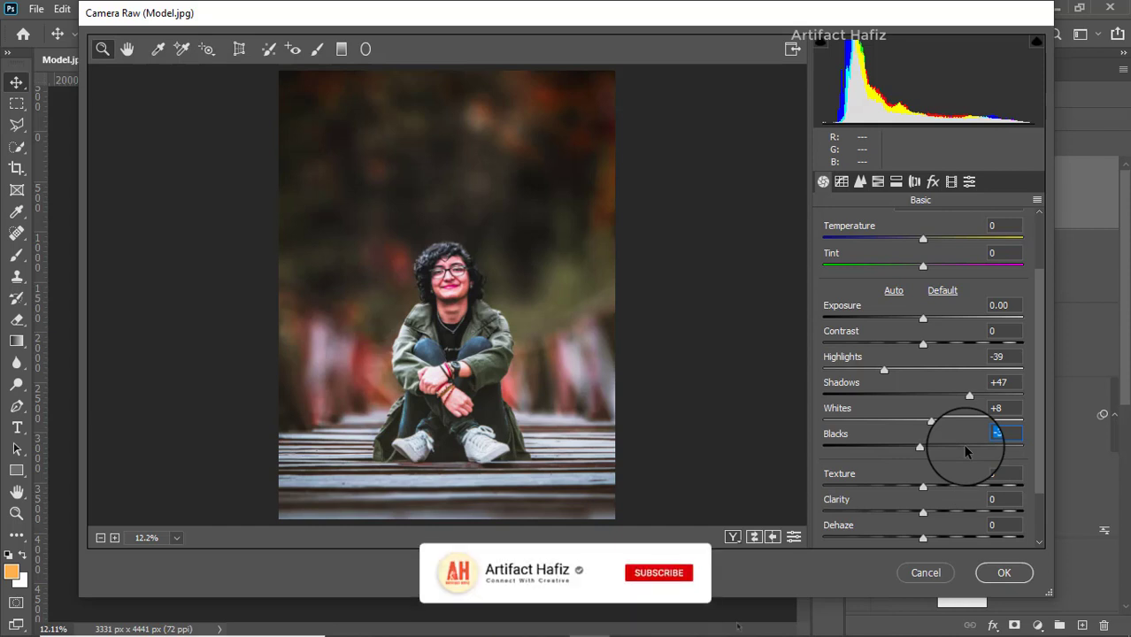
Step: Reduce the HSL saturation of Reds to -24 and Yellows to -23 in Camera Raw
{"action": "left_click", "coordinate": [874, 183]}
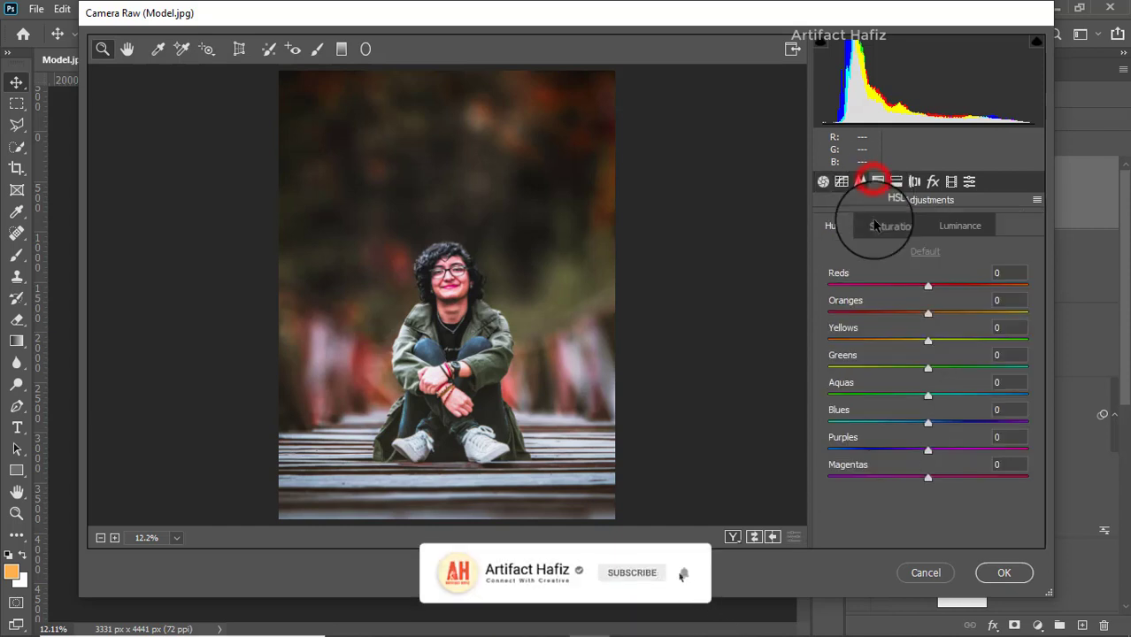
{"action": "left_click", "coordinate": [886, 225]}
{"action": "left_click_drag", "start_coordinate": [926, 312], "coordinate": [908, 287]}
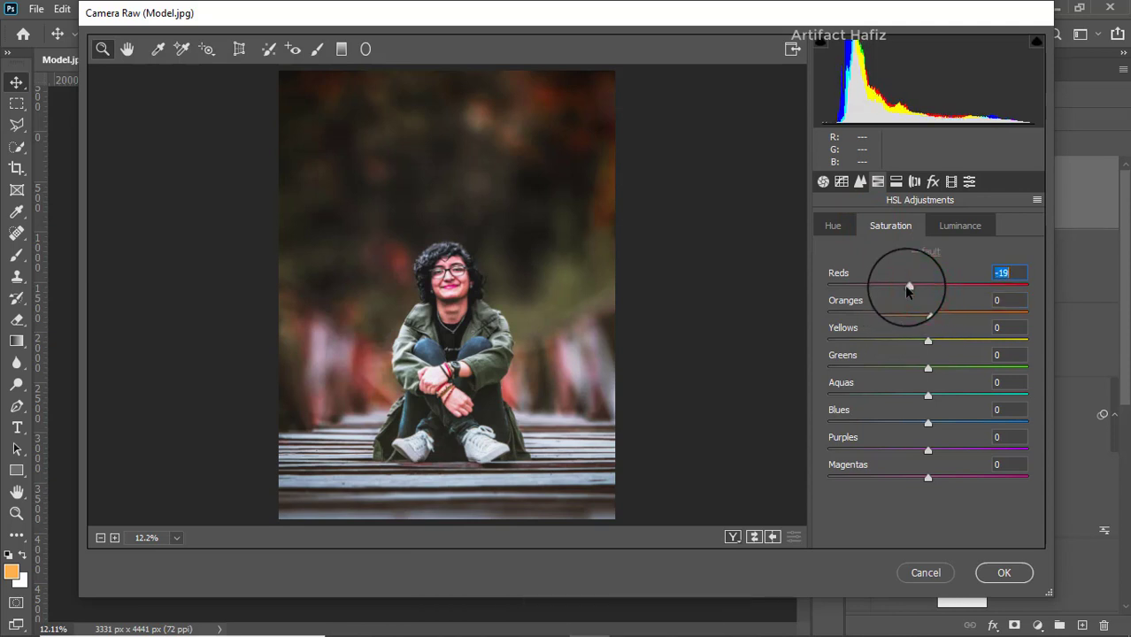
{"action": "left_click_drag", "start_coordinate": [911, 291], "coordinate": [898, 294]}
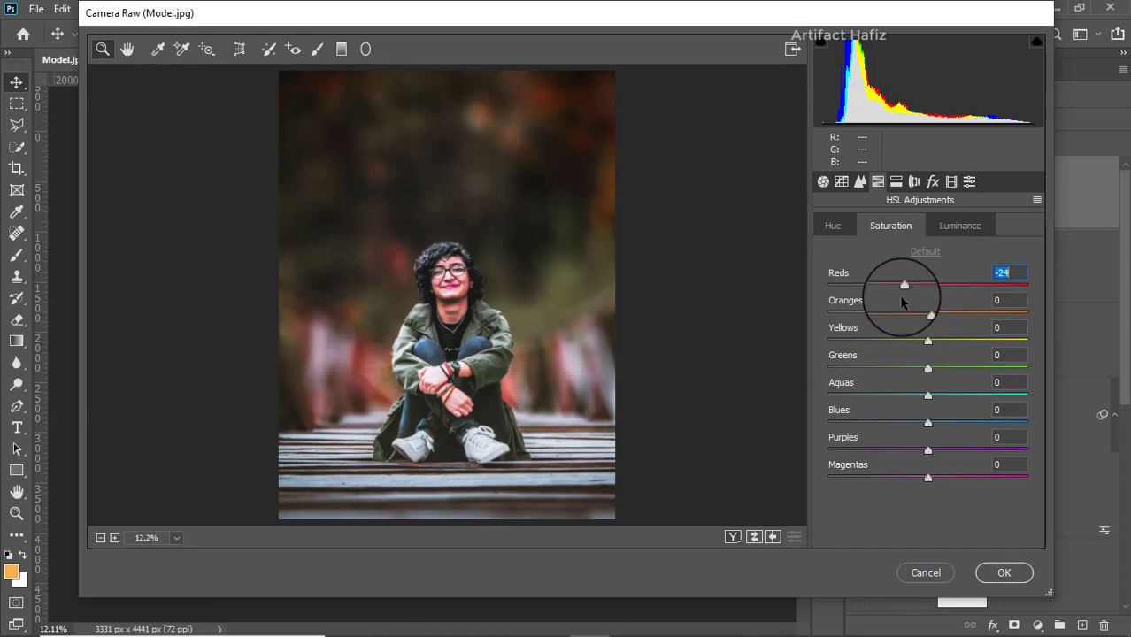
{"action": "left_click_drag", "start_coordinate": [929, 340], "coordinate": [824, 361]}
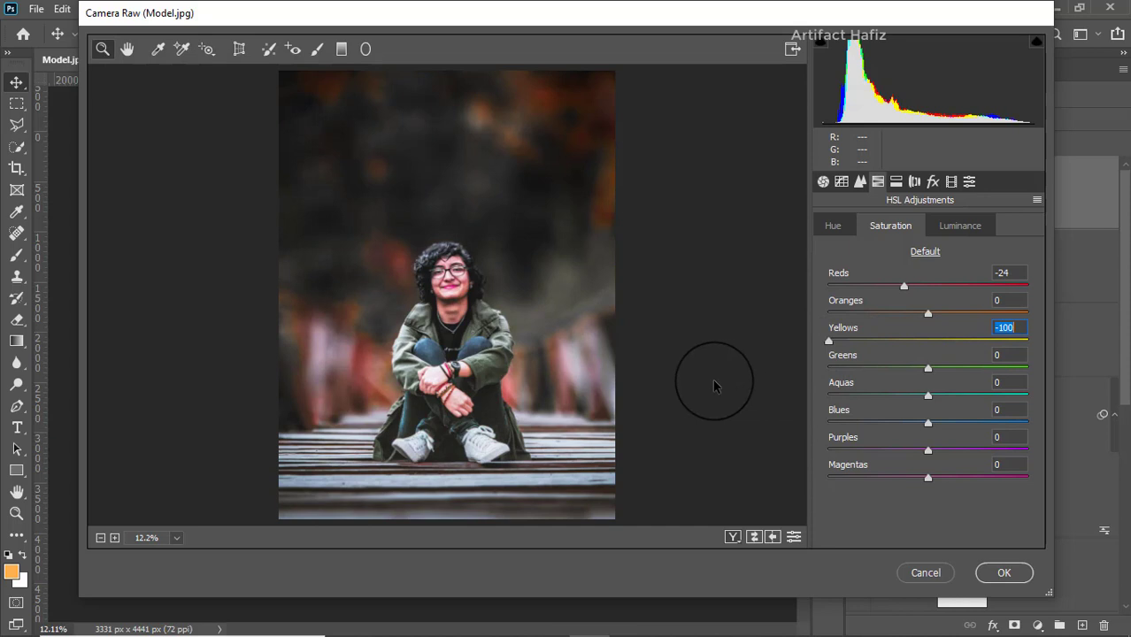
{"action": "left_click_drag", "start_coordinate": [714, 381], "coordinate": [896, 386]}
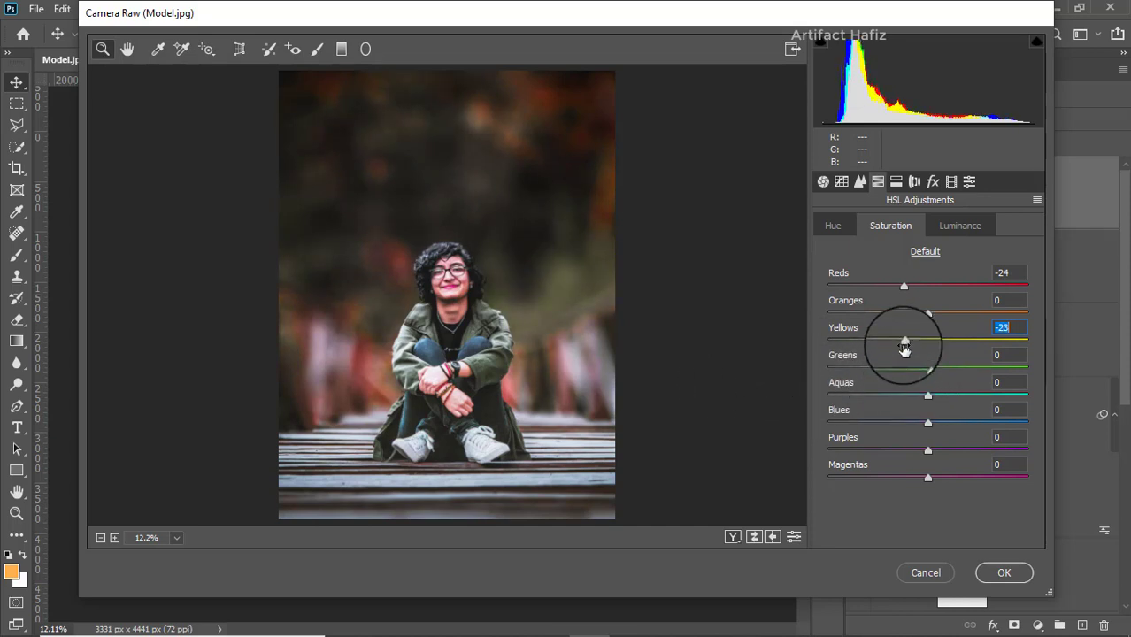
Step: Set the HSL saturation of Oranges to -4 and Reds to -12, and apply the Camera Raw Filter
{"action": "left_click_drag", "start_coordinate": [928, 315], "coordinate": [912, 316]}
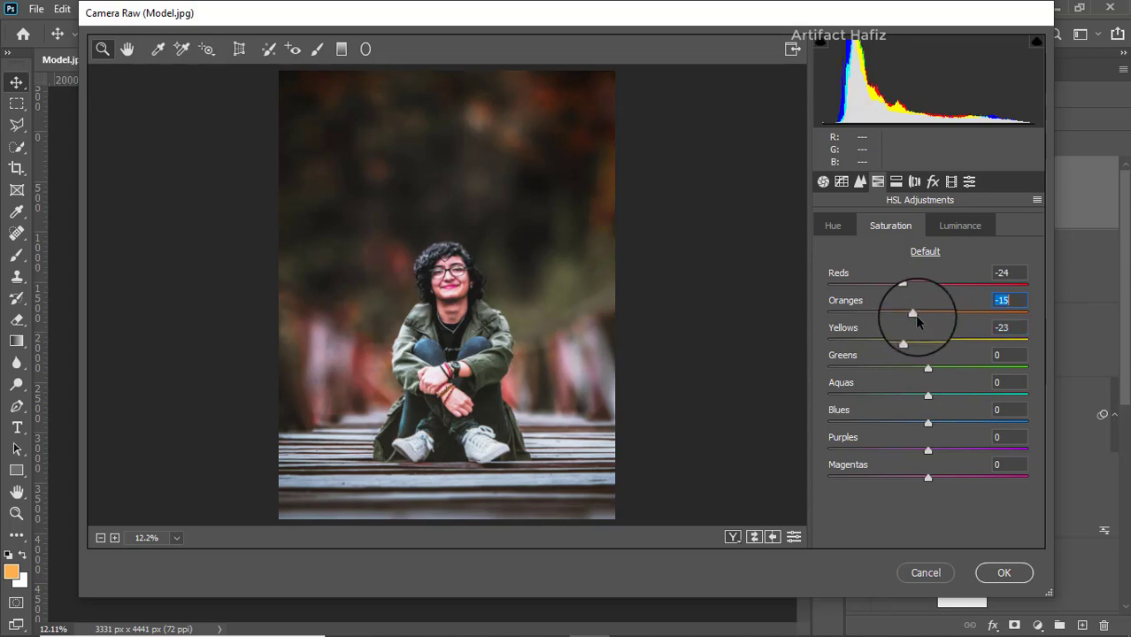
{"action": "left_click_drag", "start_coordinate": [913, 316], "coordinate": [907, 285]}
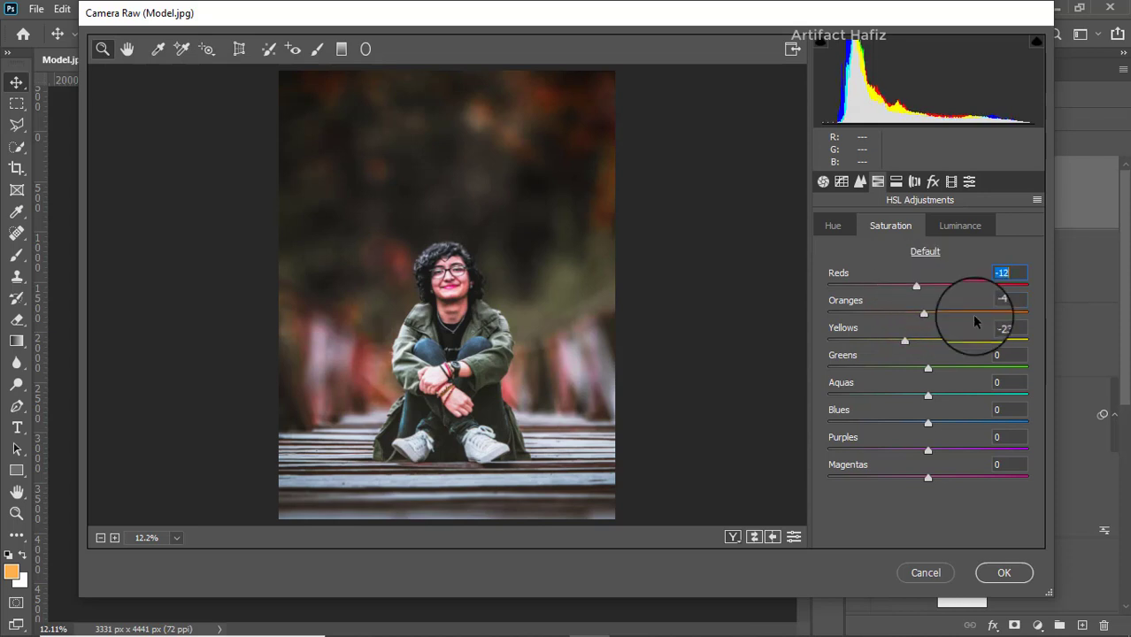
{"action": "left_click", "coordinate": [995, 573]}
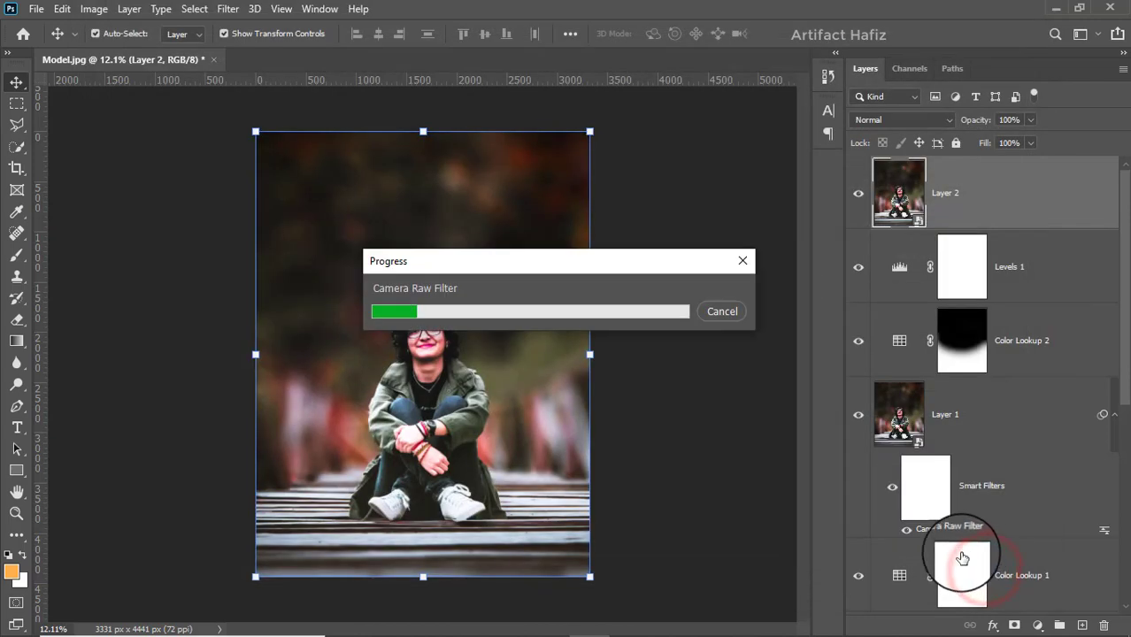
Step: Compare the graded image with the original photo by toggling all layers except Background
{"action": "scroll", "coordinate": [912, 478], "scroll_direction": "down", "scroll_amount": 5}
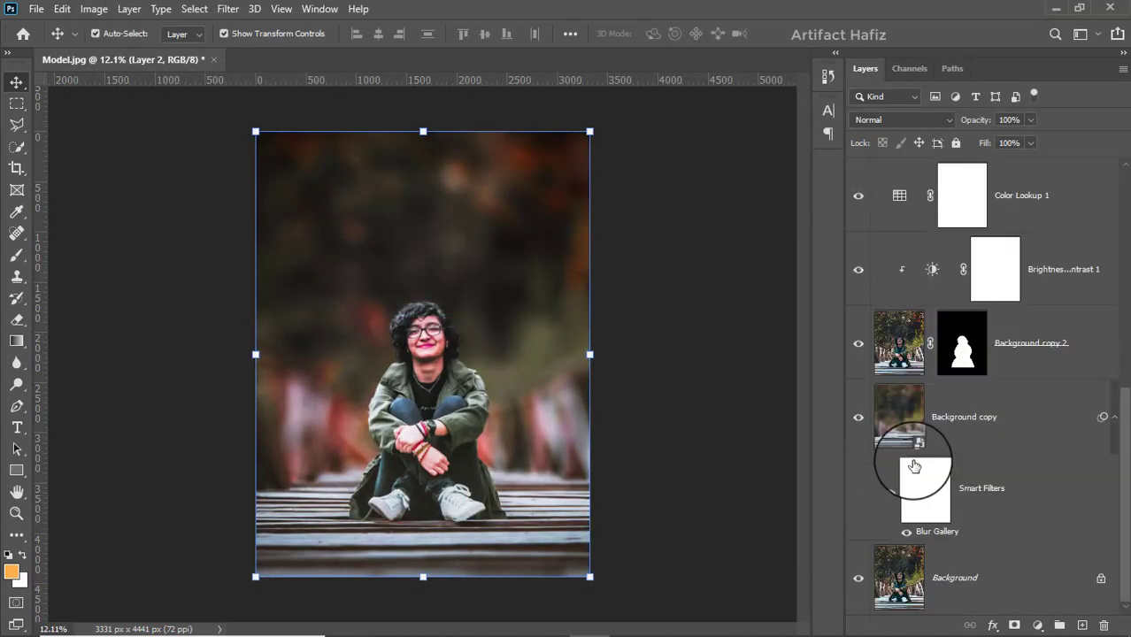
{"action": "left_click", "coordinate": [856, 580], "text": "alt"}
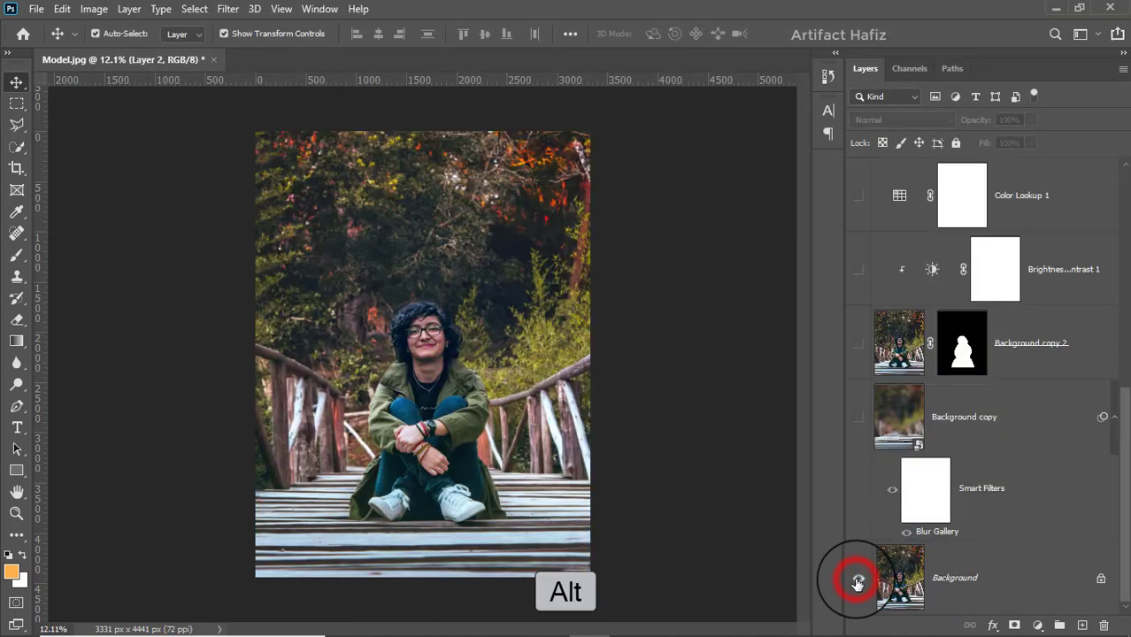
{"action": "left_click", "coordinate": [857, 580], "text": "alt"}
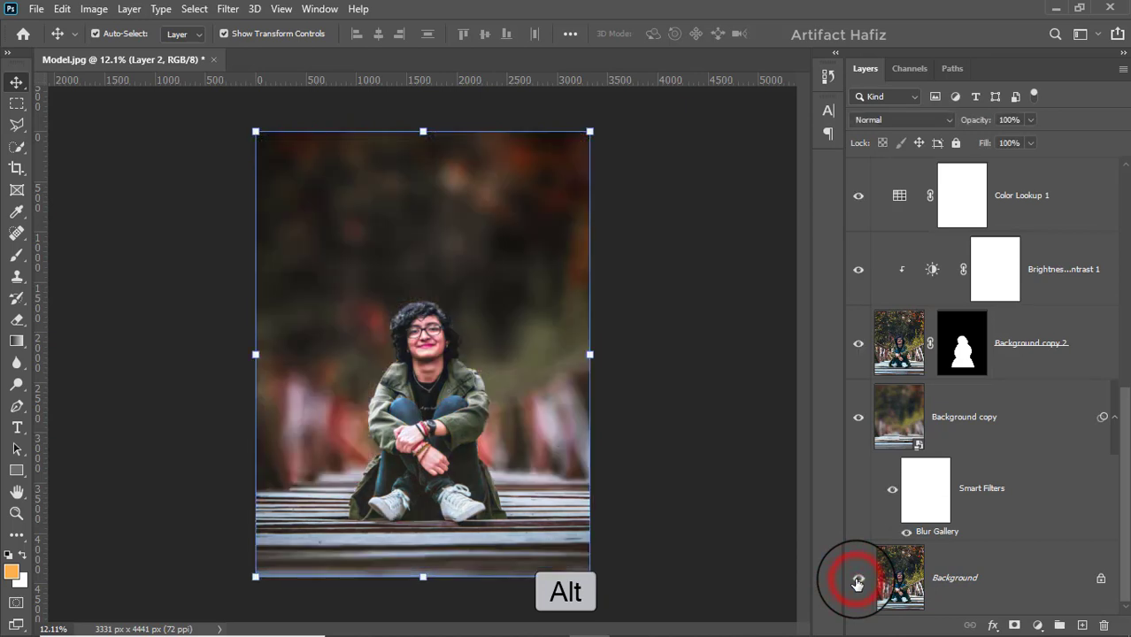
{"action": "left_click", "coordinate": [857, 582], "text": "alt"}
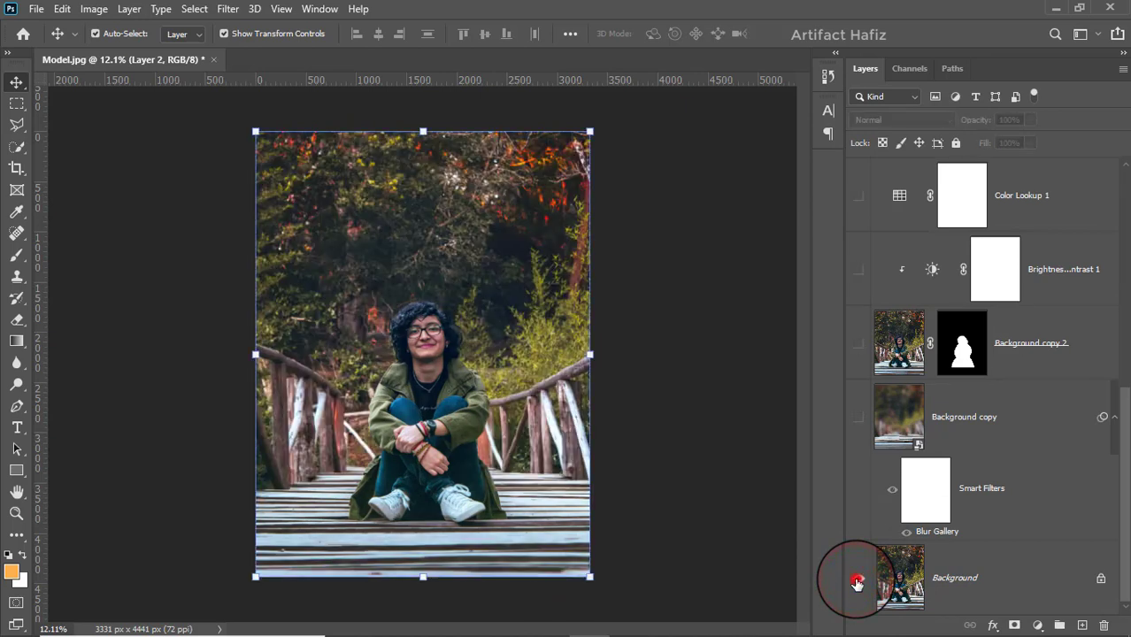